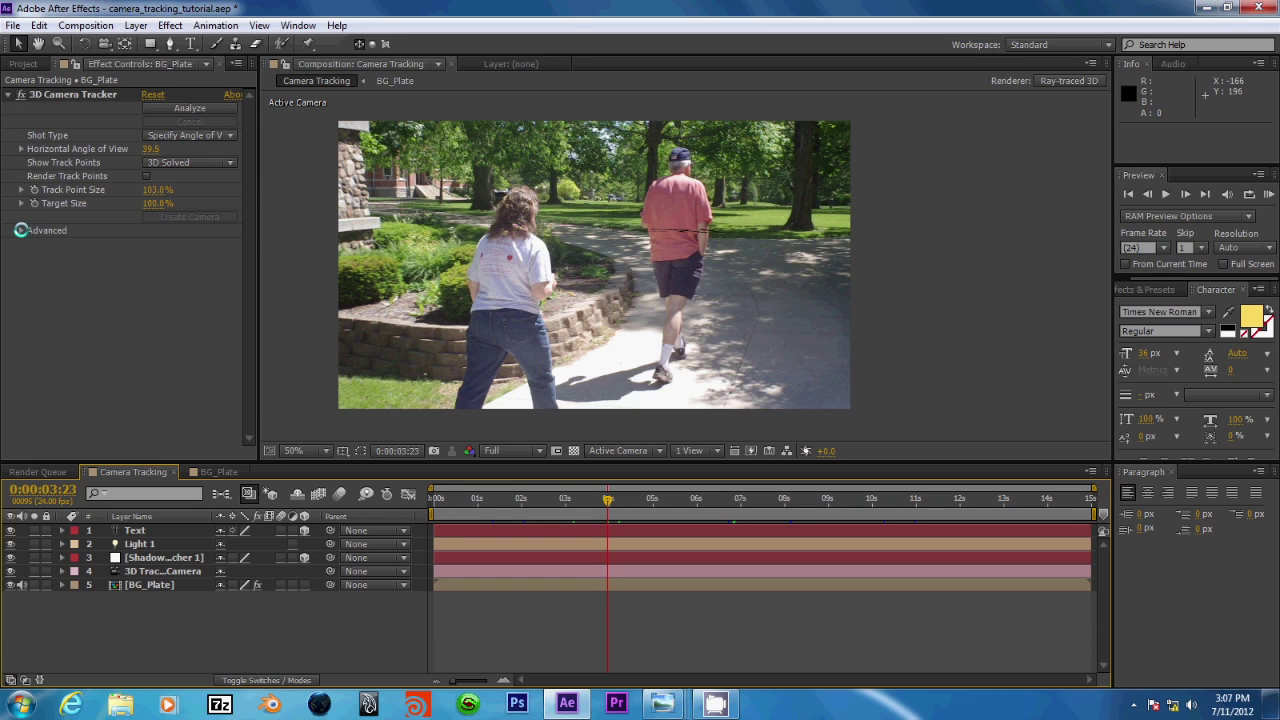
Expand the 3D Camera Tracker's Advanced settings and display the Solve Method choices.
left_click(21, 230)
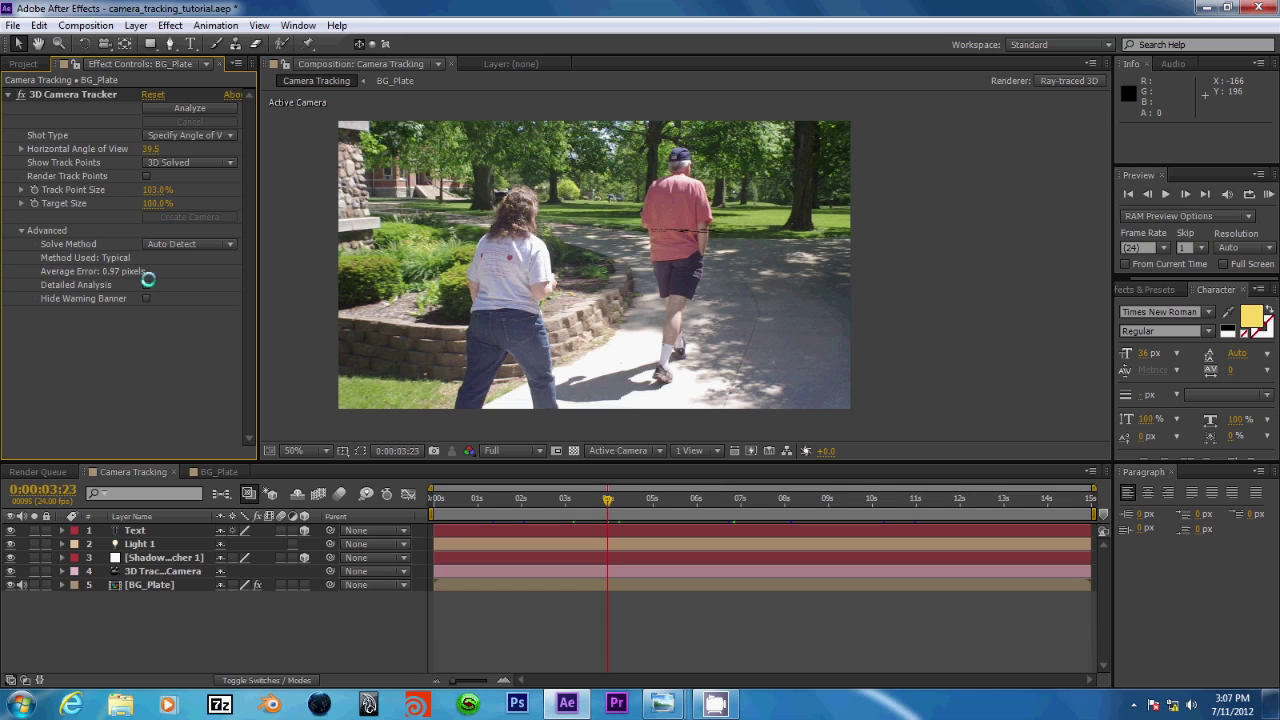
left_click(161, 244)
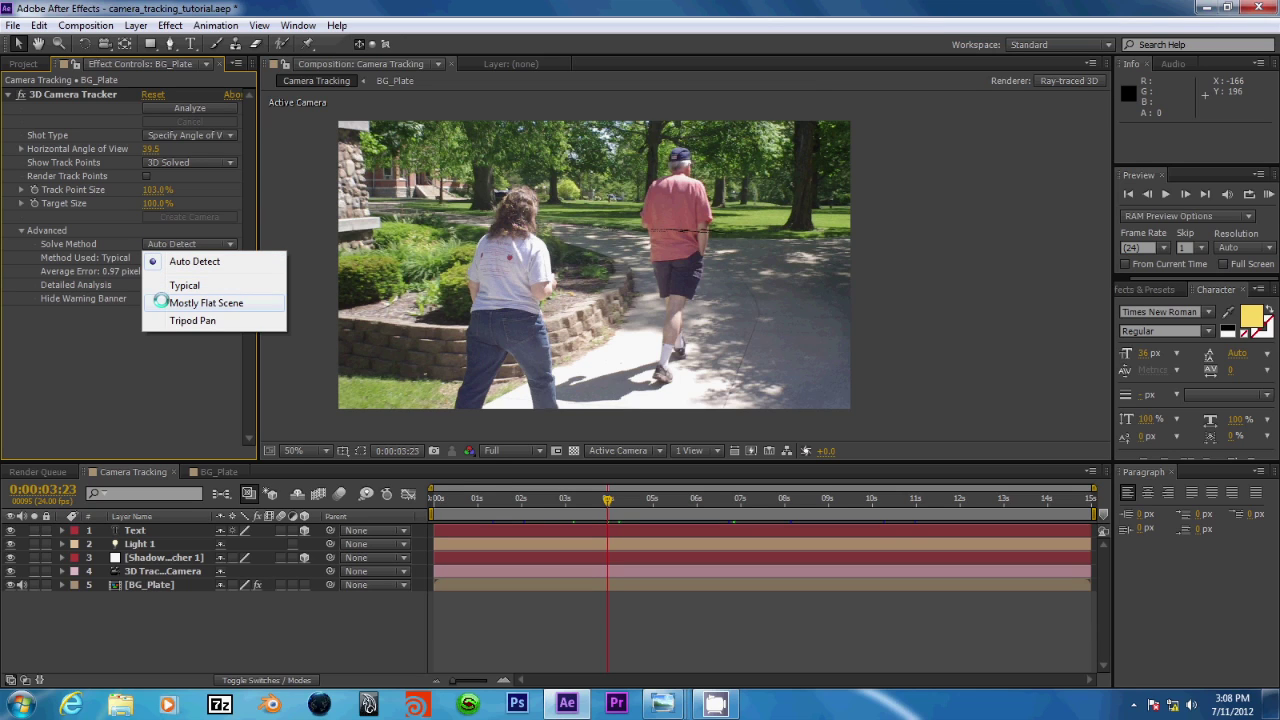
Leave the solve method unchanged and preview frames at about 2, 4, 7 and 8.5 seconds.
left_click(110, 347)
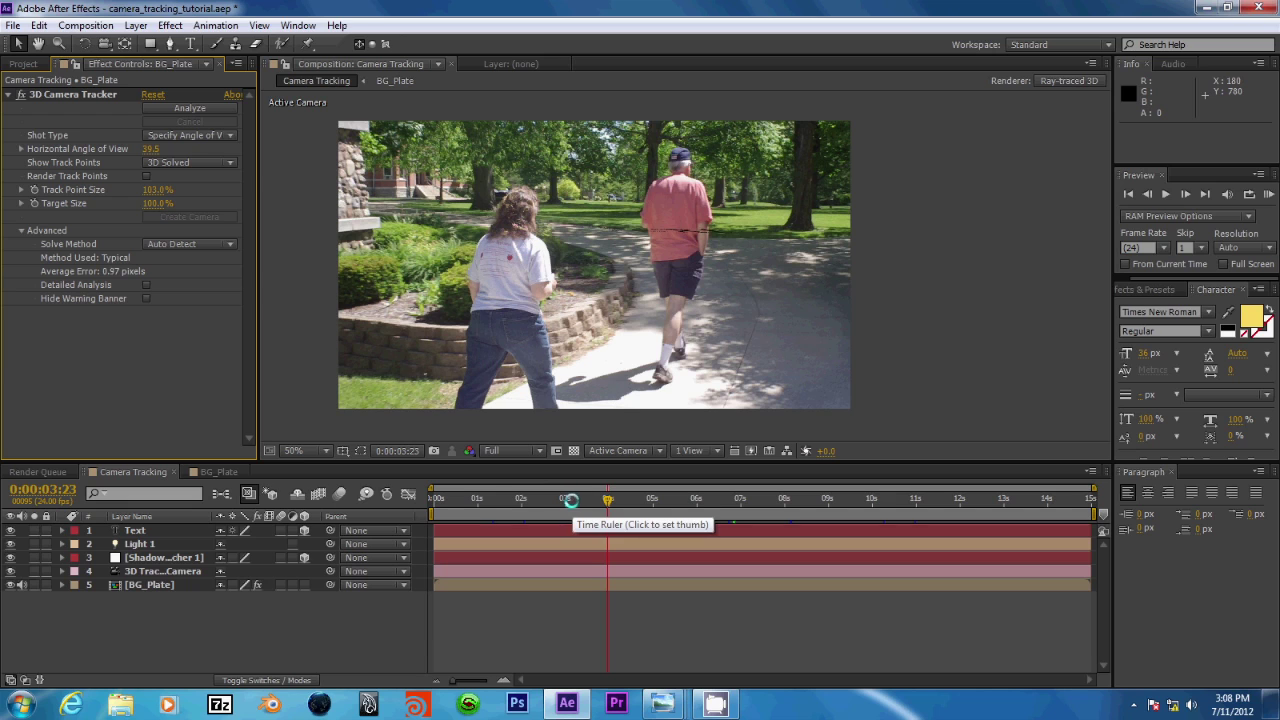
left_click(534, 499)
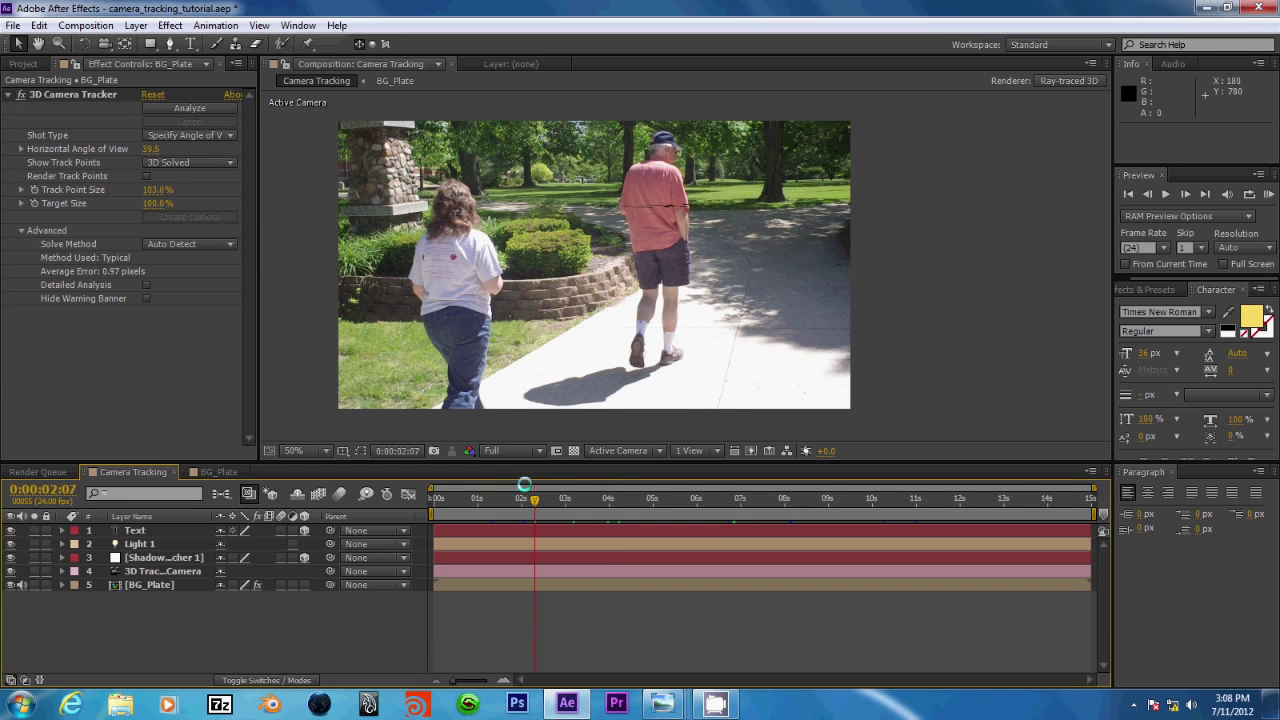
left_click(634, 499)
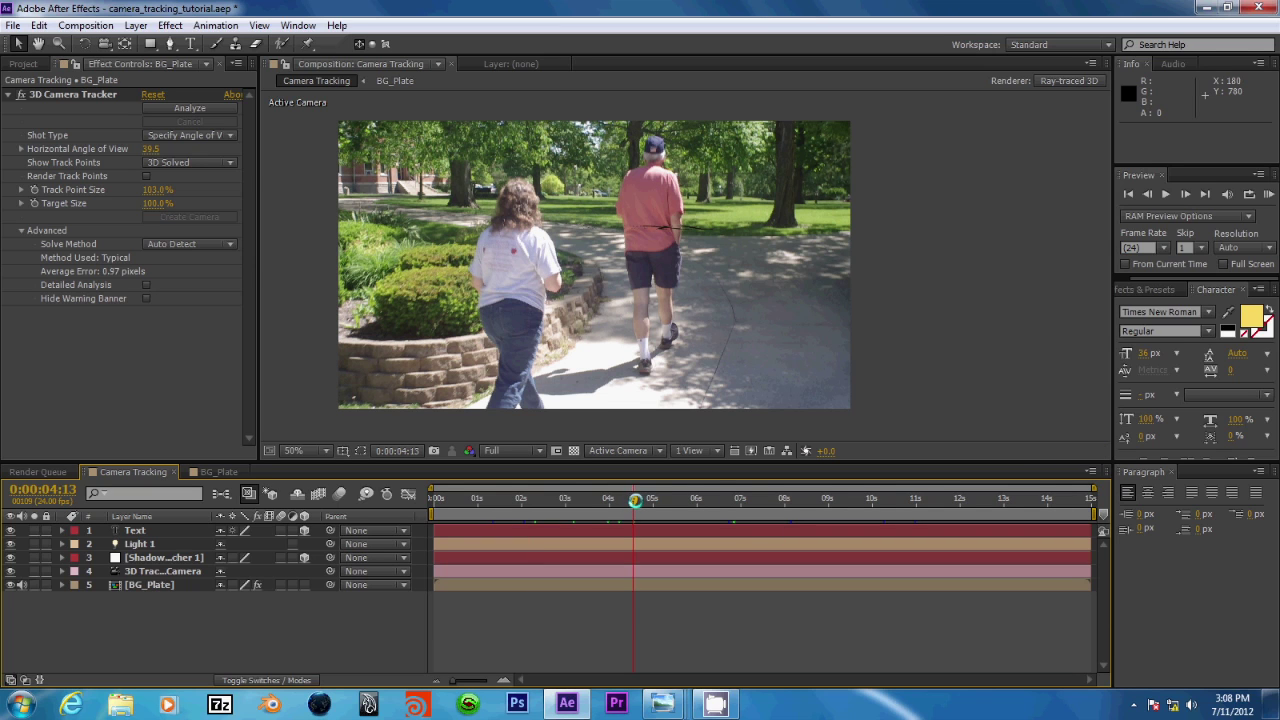
left_click(742, 498)
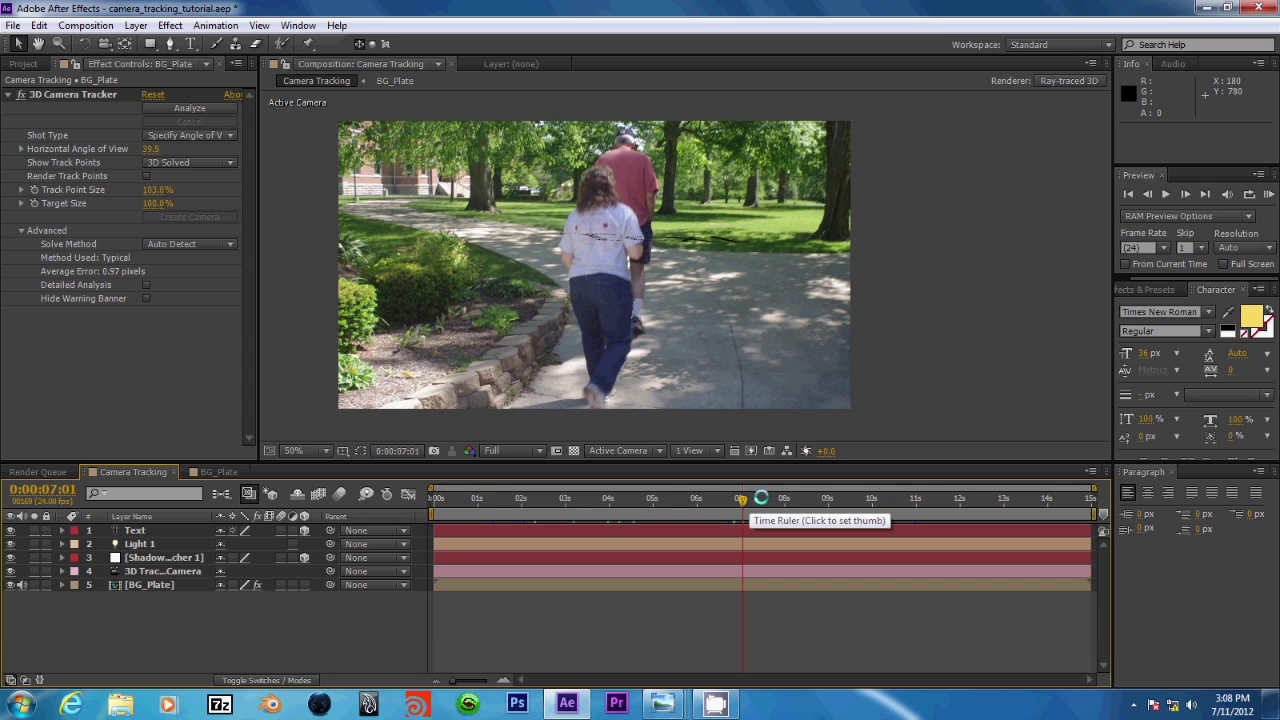
left_click(804, 498)
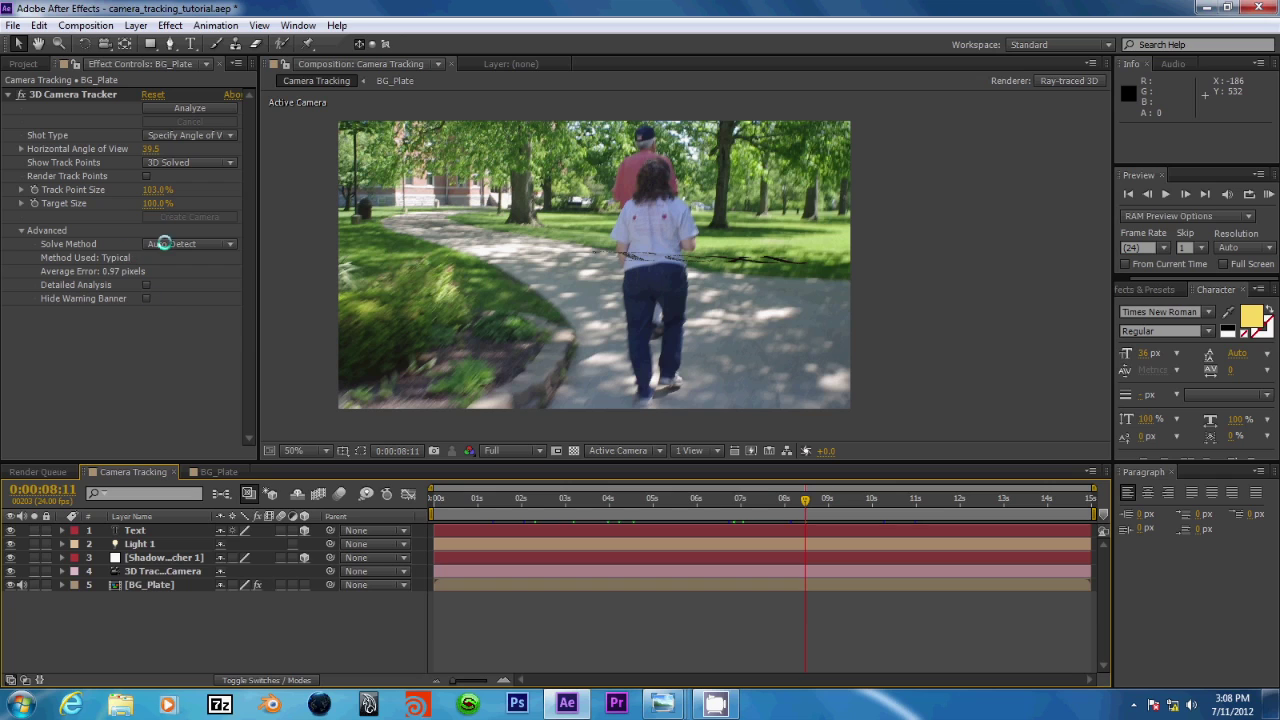
Recheck the solve methods, keep Auto Detect, and return to 0:00:05:09.
left_click(165, 244)
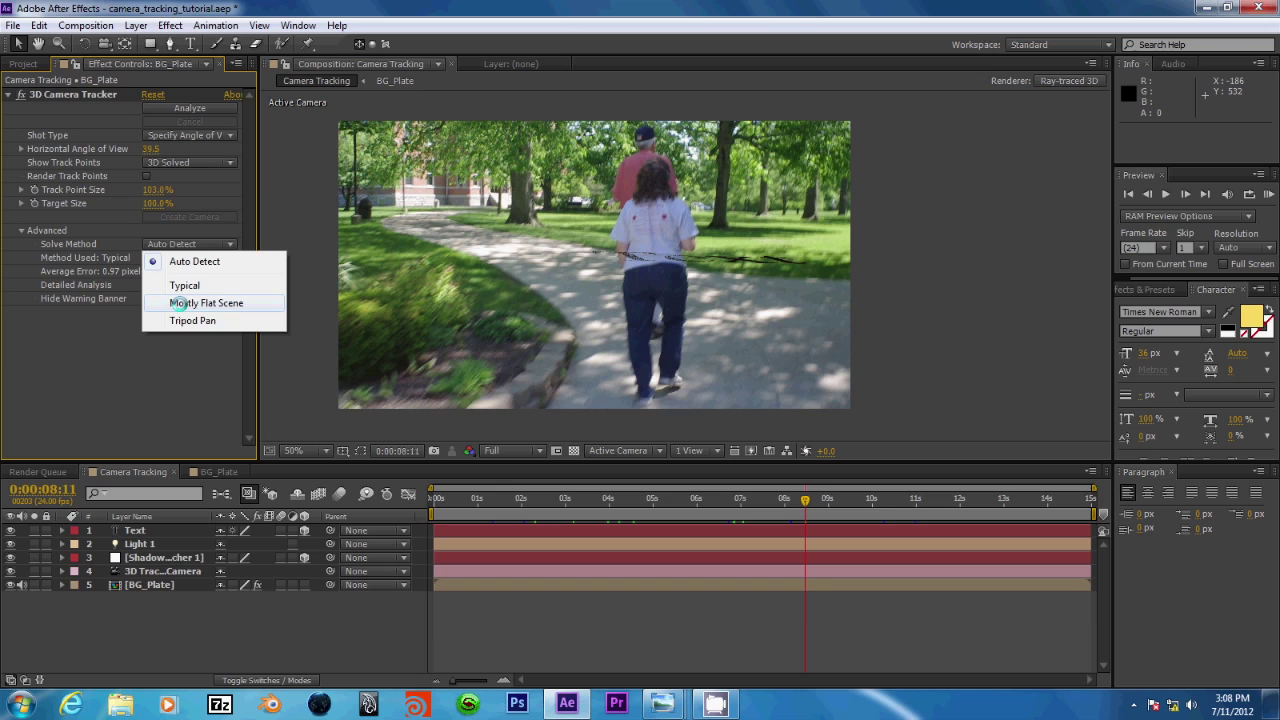
left_click(205, 240)
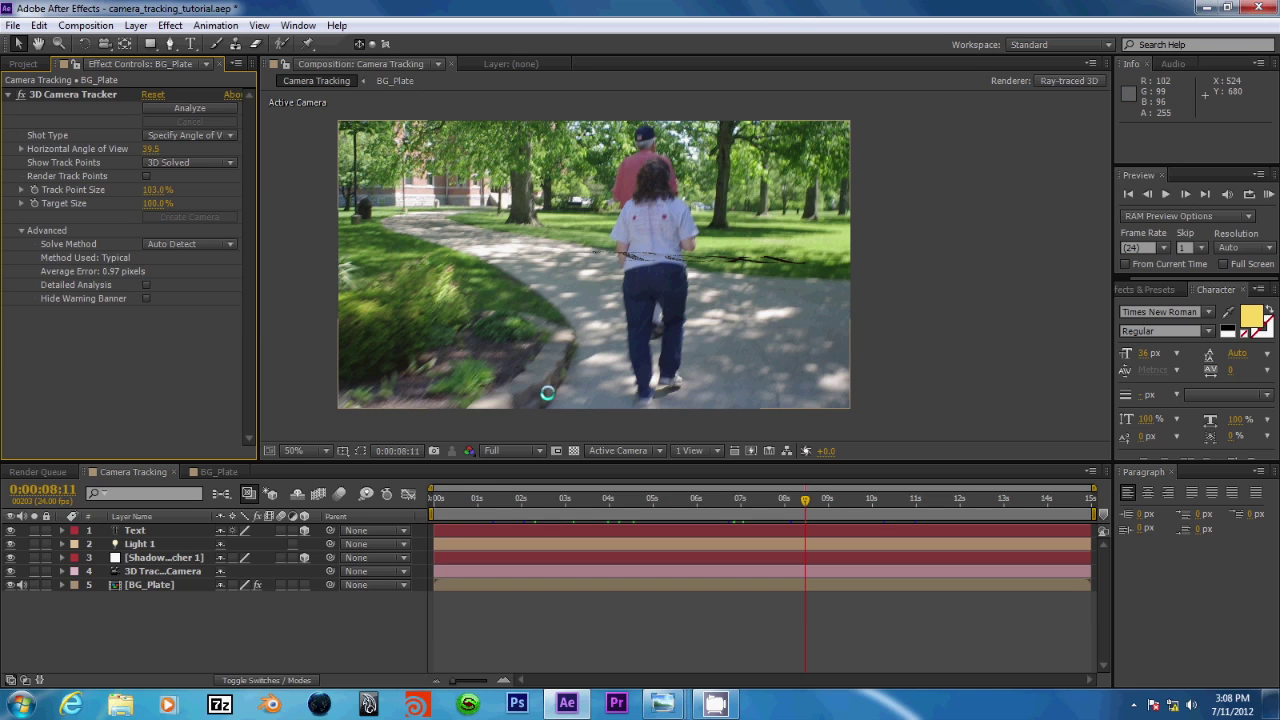
left_click(669, 500)
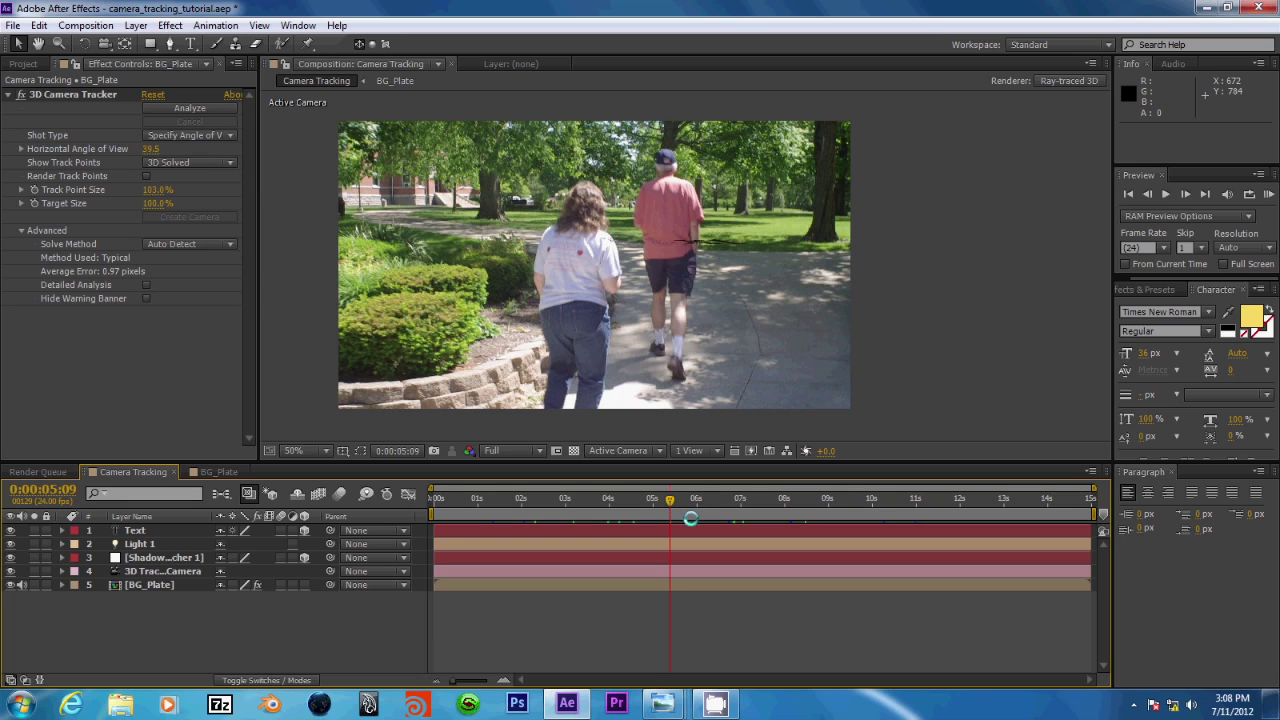
left_click(218, 244)
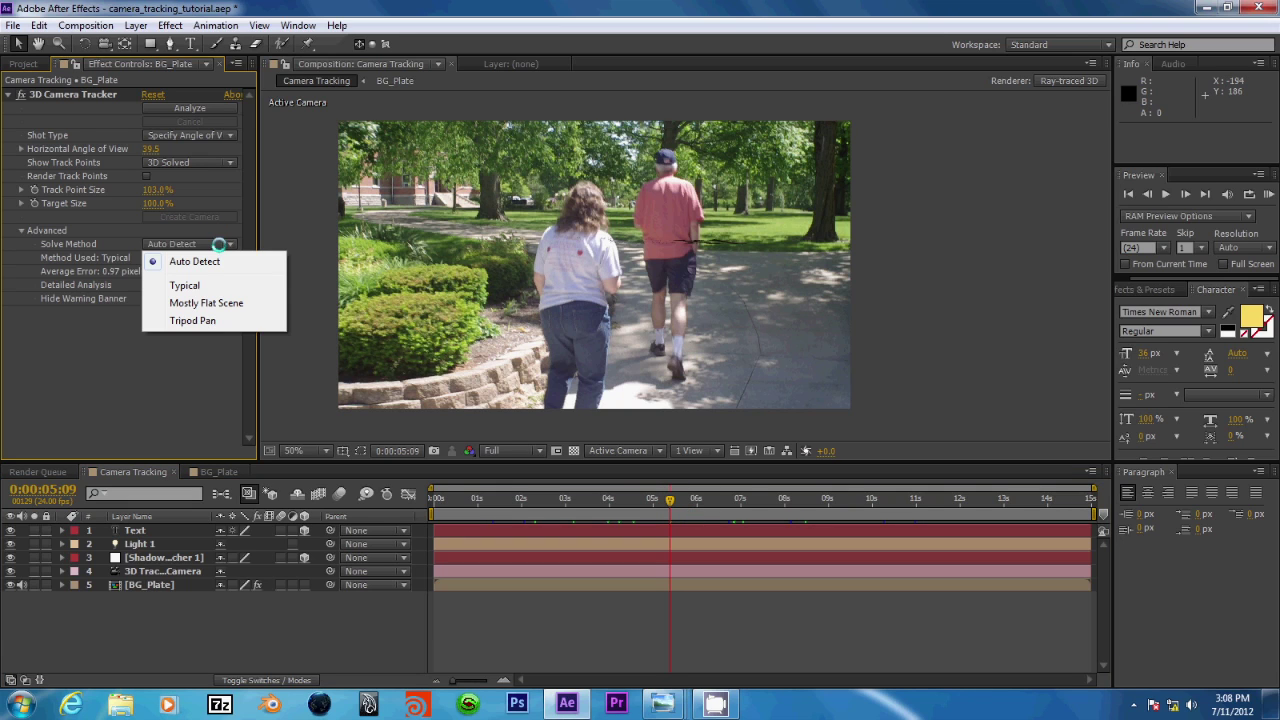
left_click(101, 349)
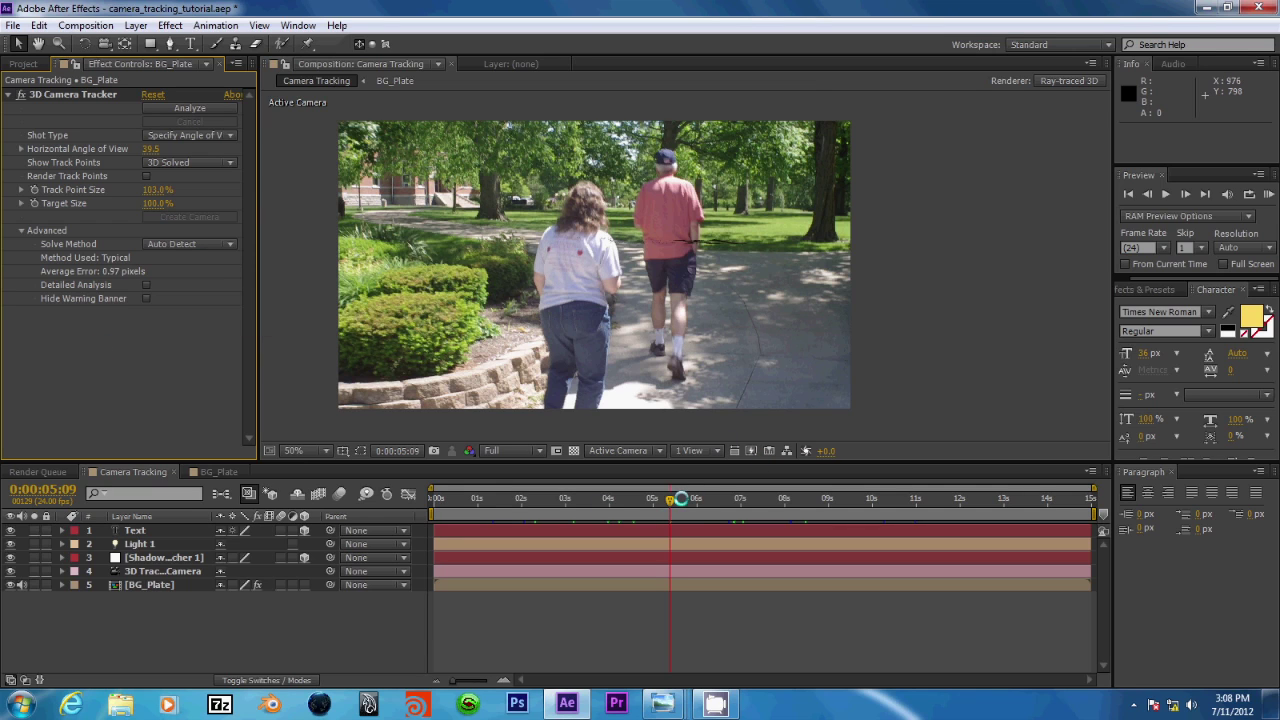
left_click_drag(671, 498, 647, 500)
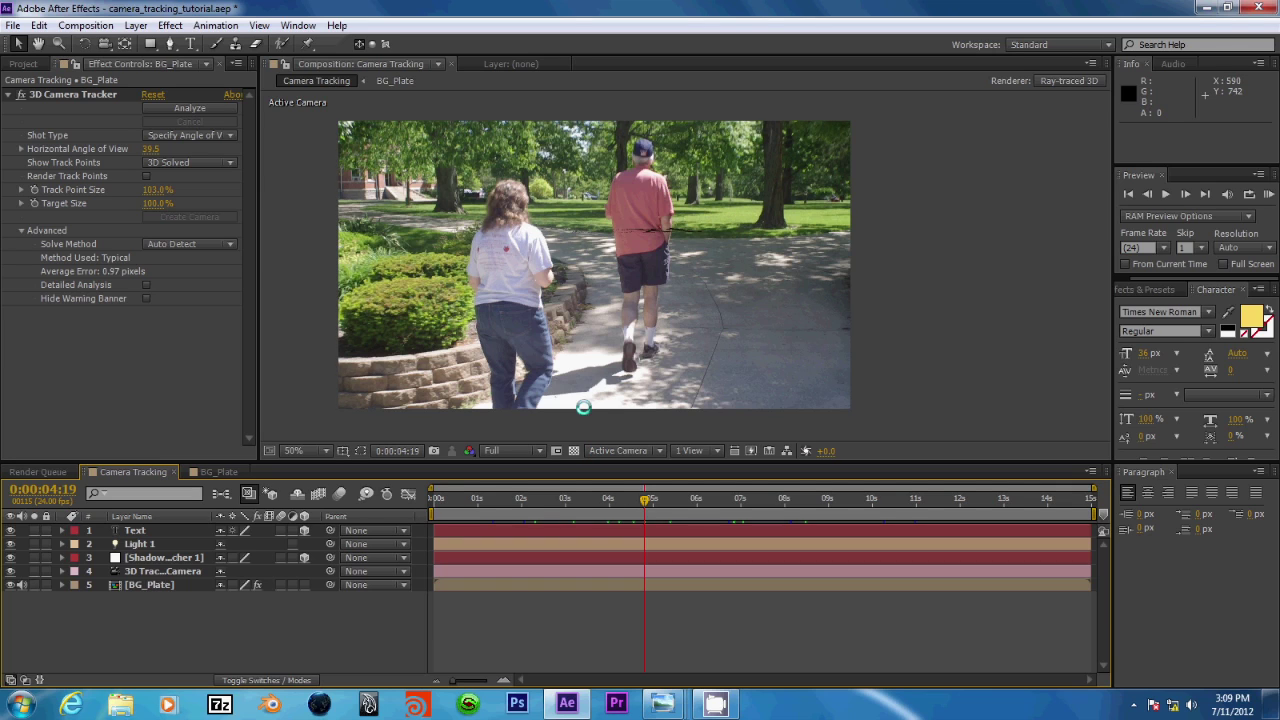
left_click_drag(645, 500, 666, 500)
left_click(202, 243)
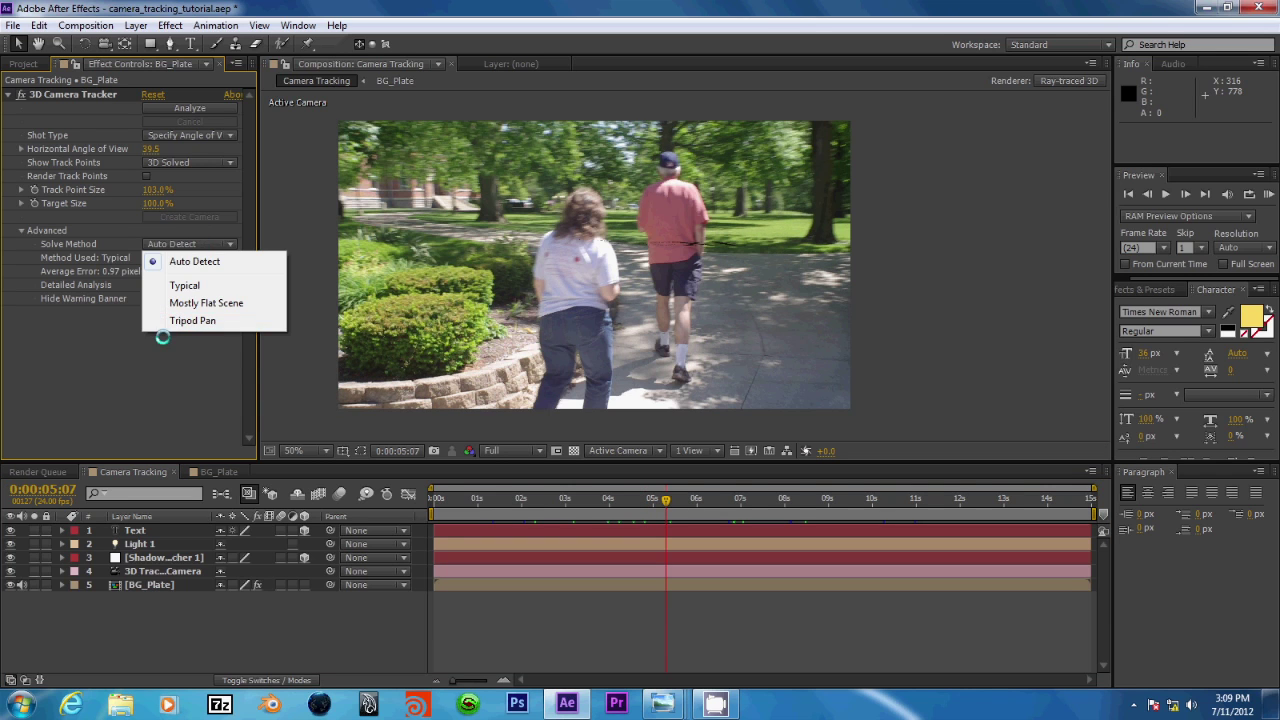
left_click(177, 369)
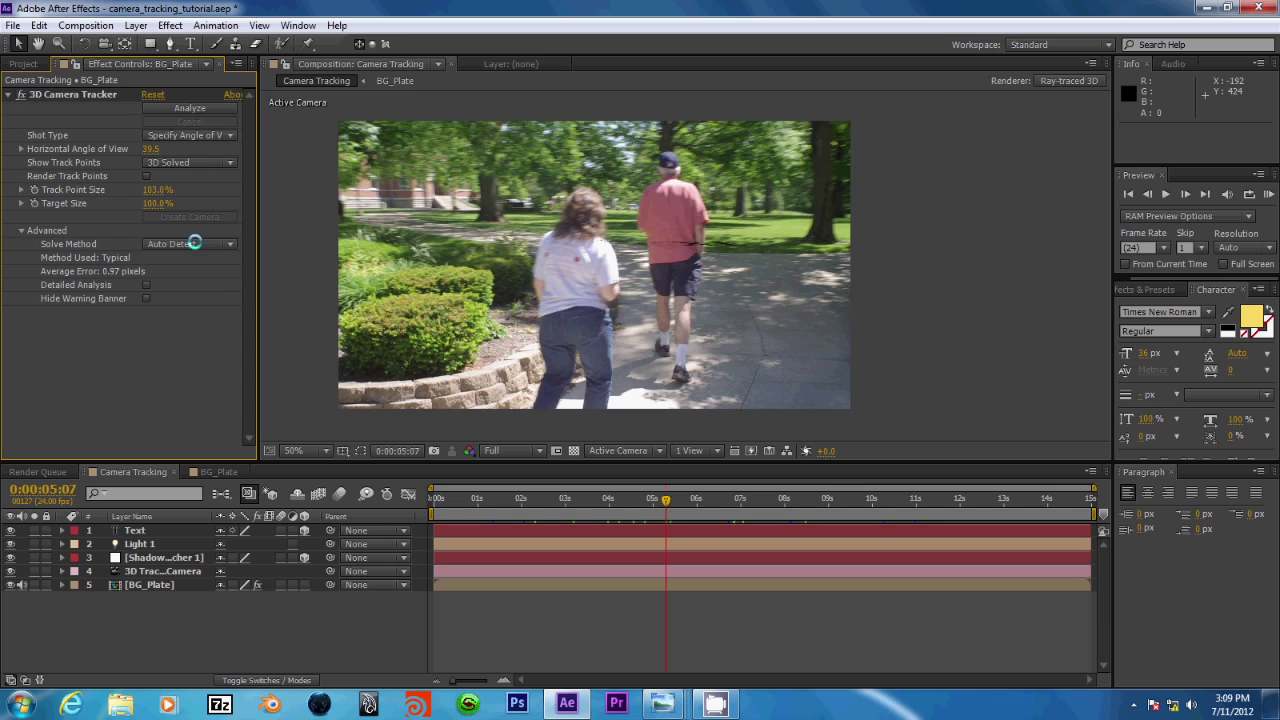
left_click(175, 244)
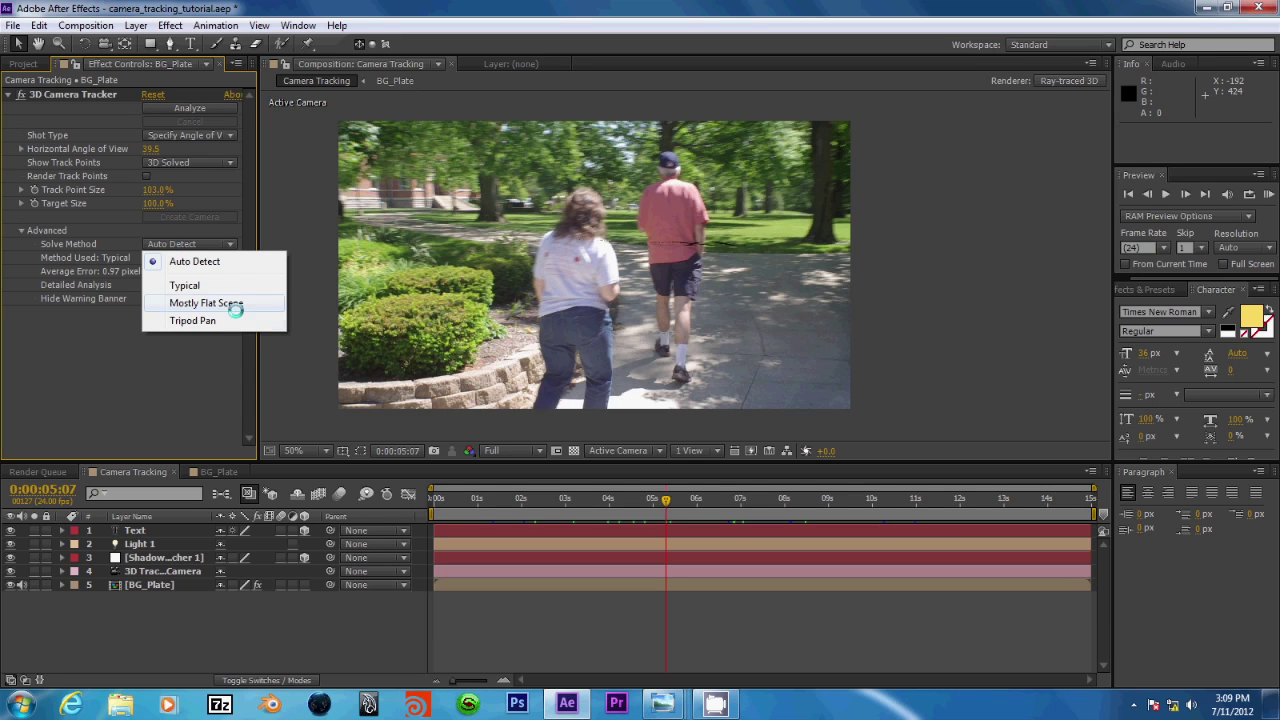
left_click(98, 360)
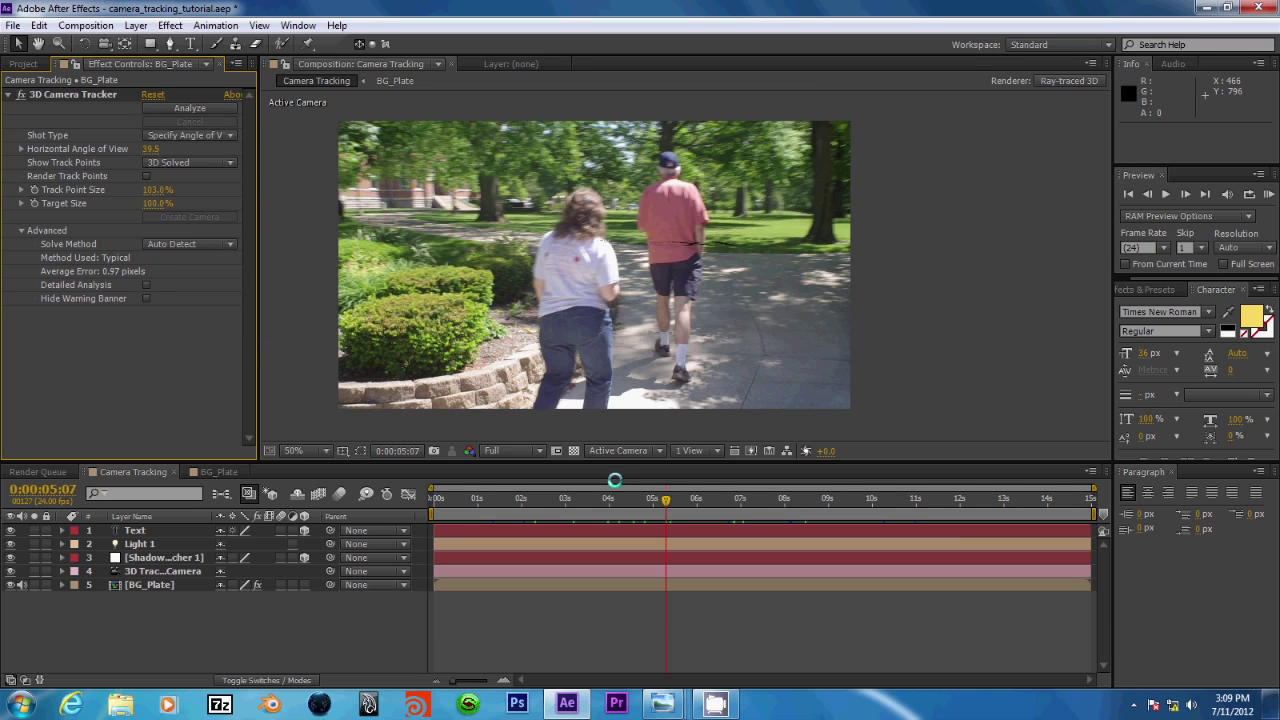
left_click(699, 497)
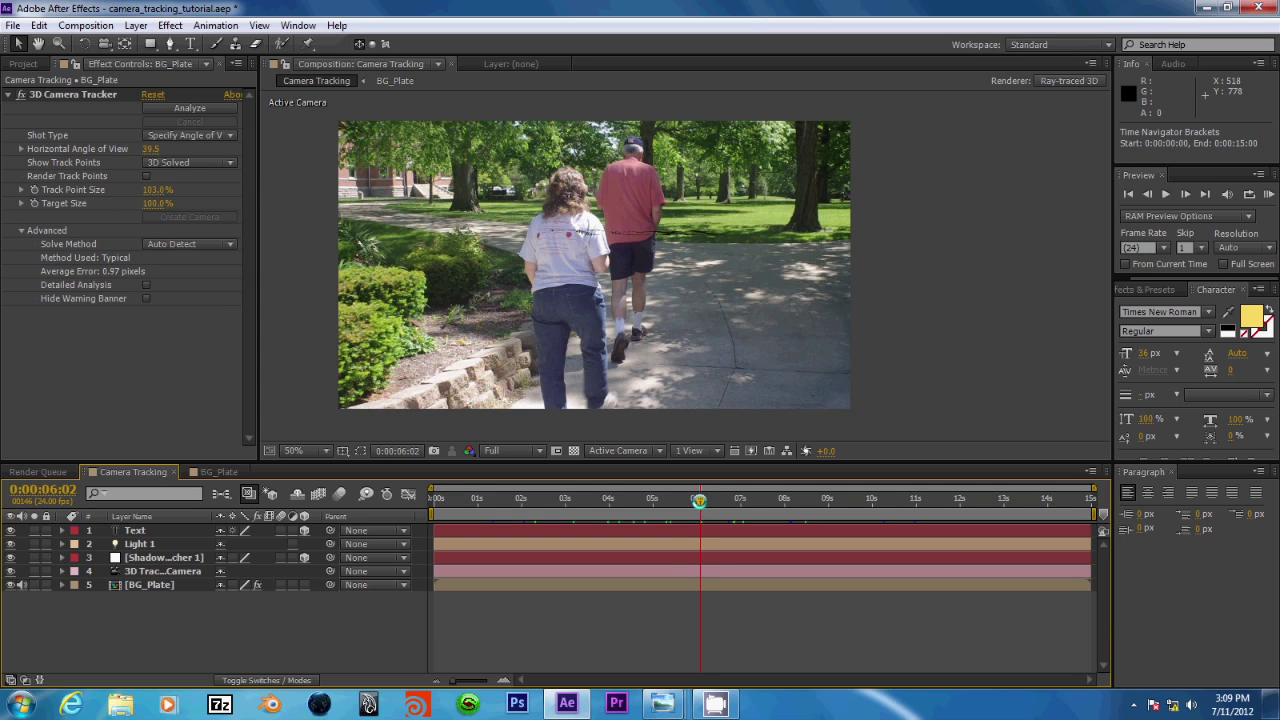
left_click_drag(699, 500, 722, 500)
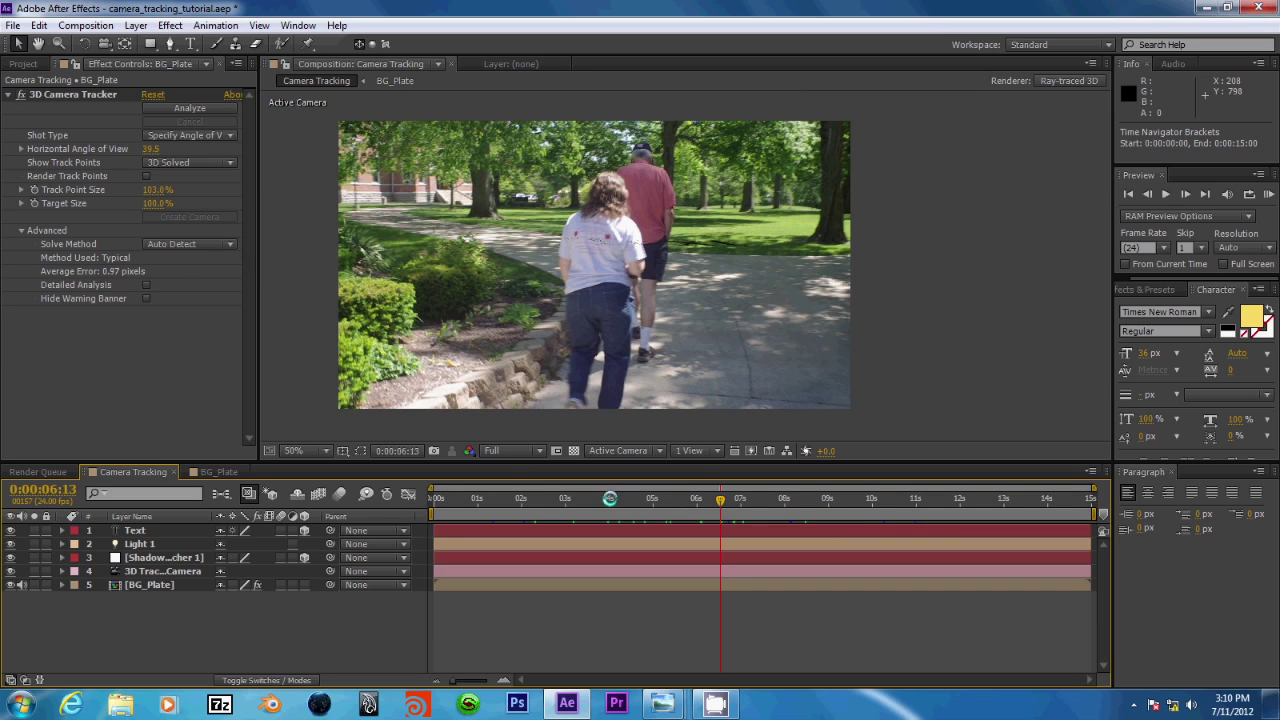
left_click(718, 499)
left_click(698, 501)
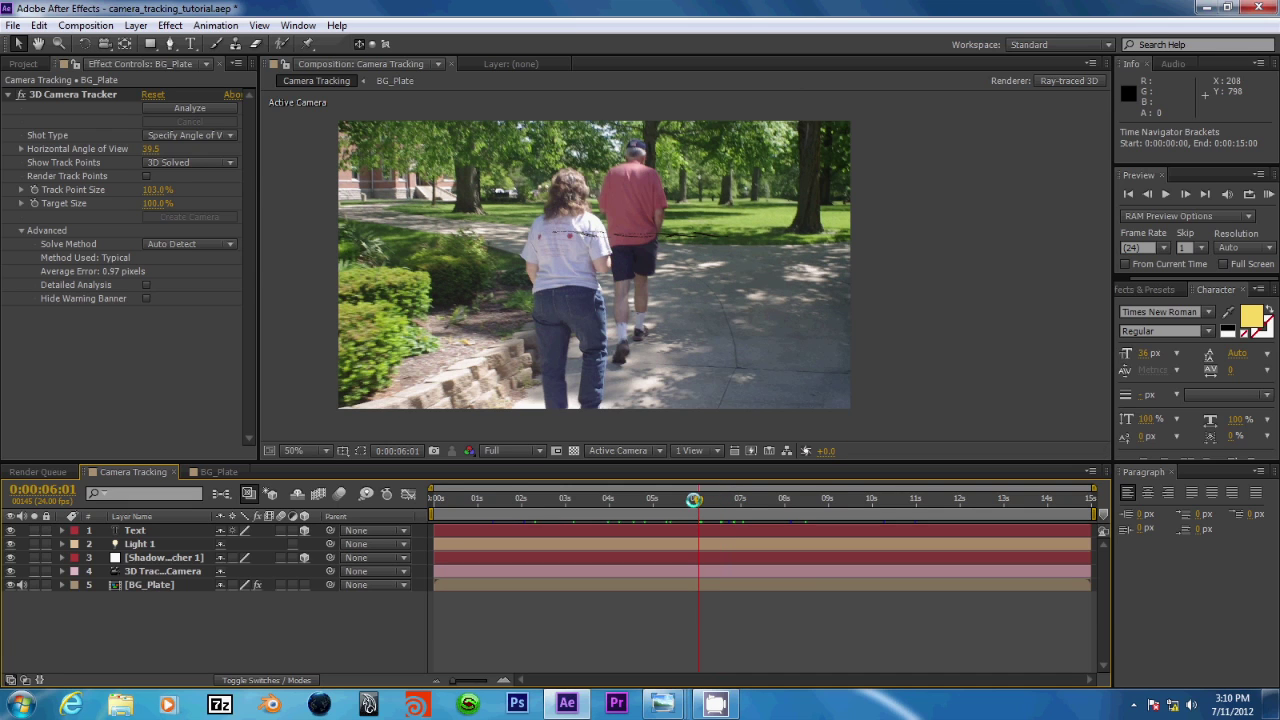
left_click(687, 499)
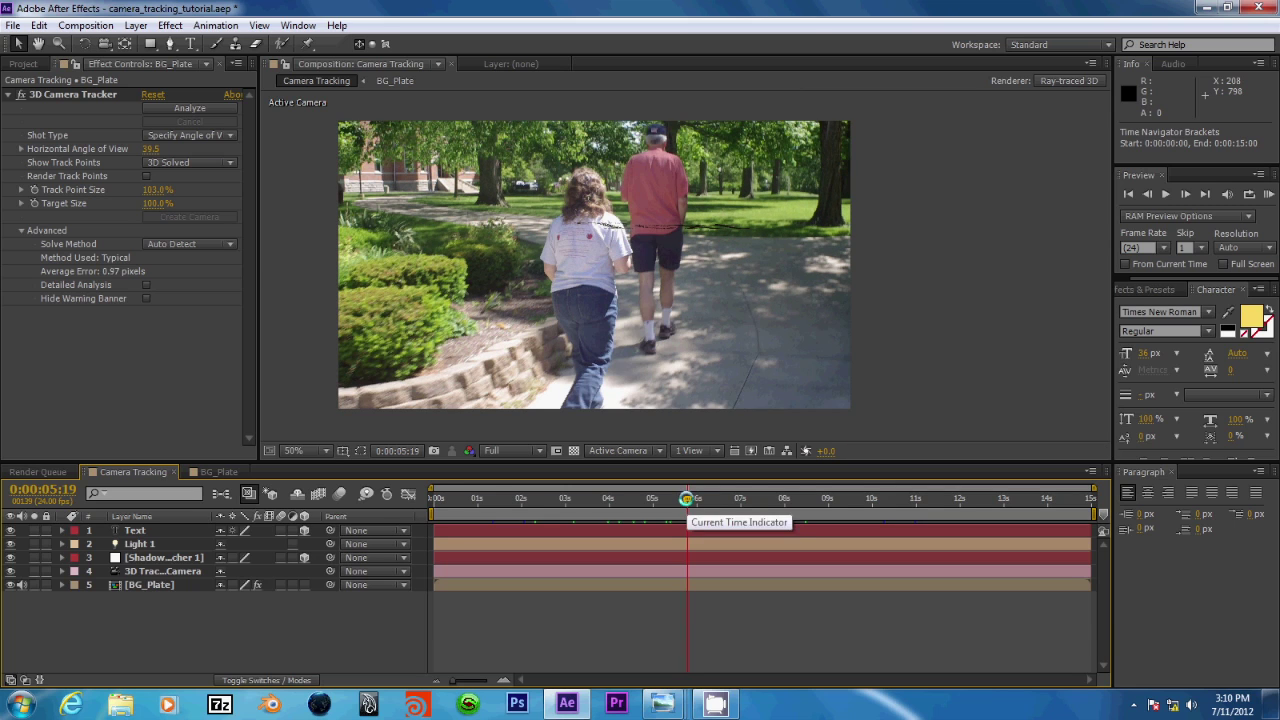
left_click(652, 499)
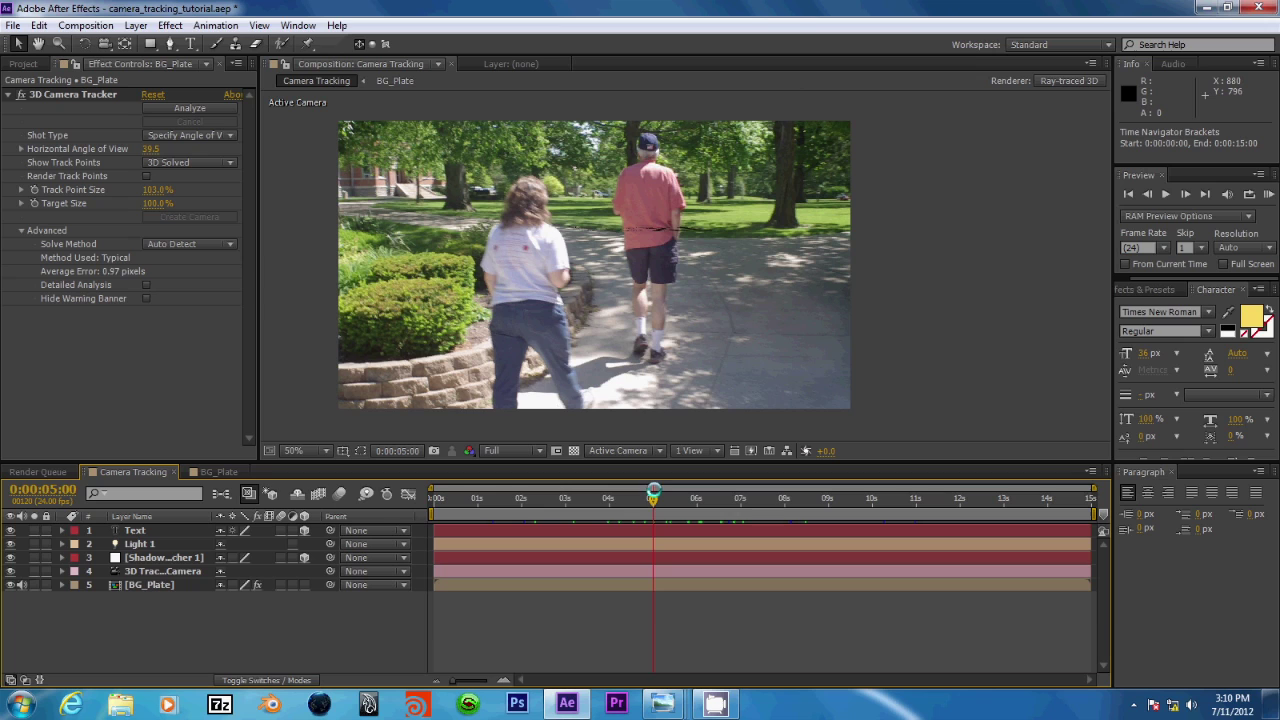
left_click_drag(652, 494, 630, 494)
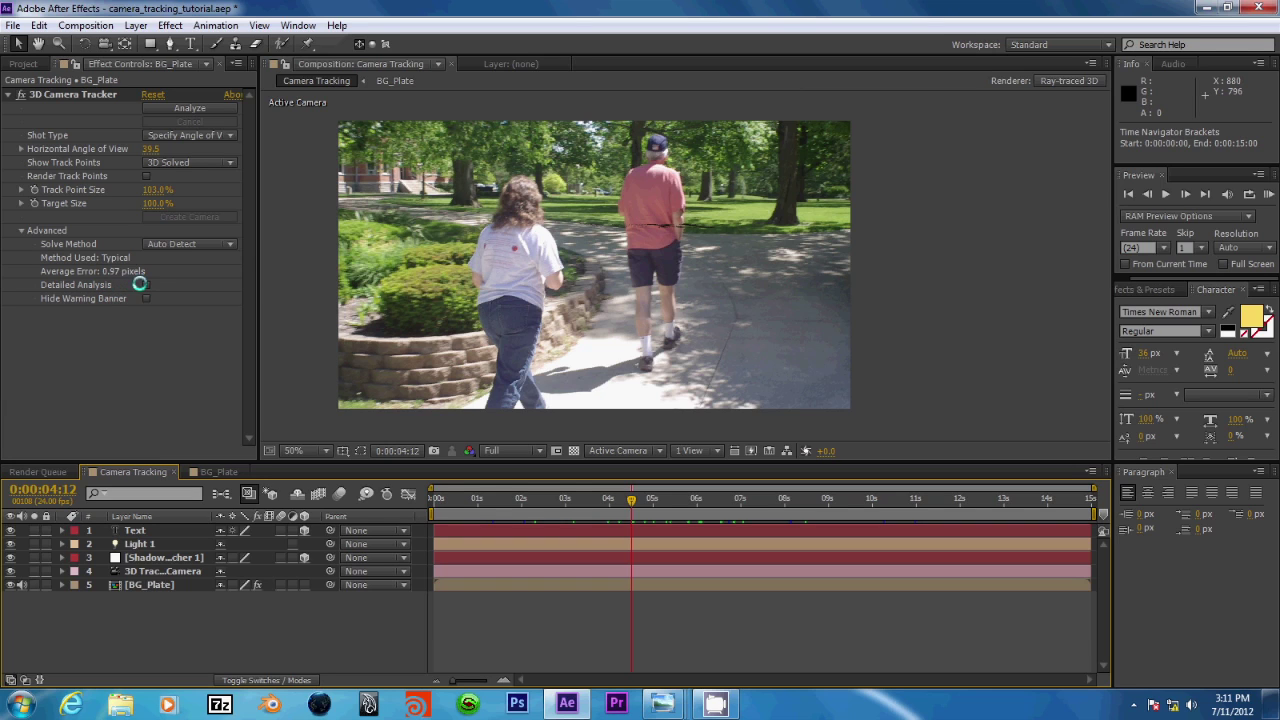
Focus the BG_Plate layer's 3D Camera Tracker effect settings.
left_click(120, 285)
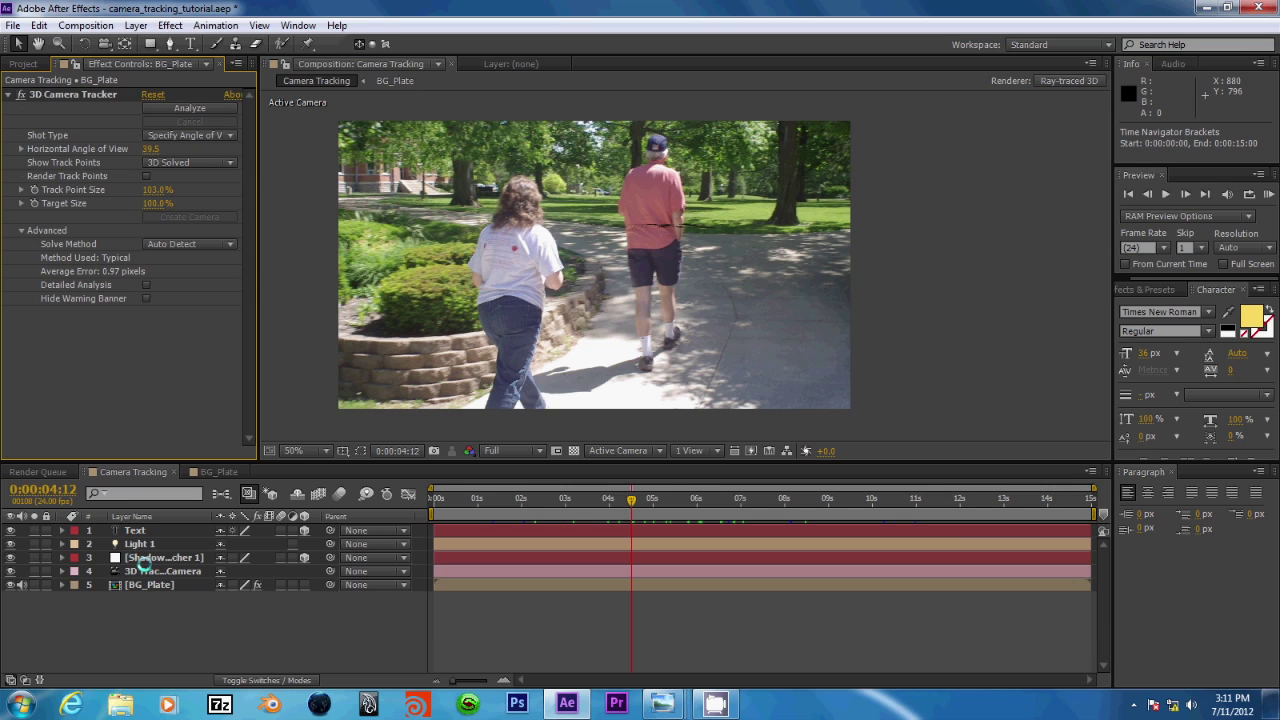
View the composition at 100% and expand the Text layer's Text group to select Source Text.
left_click(133, 531)
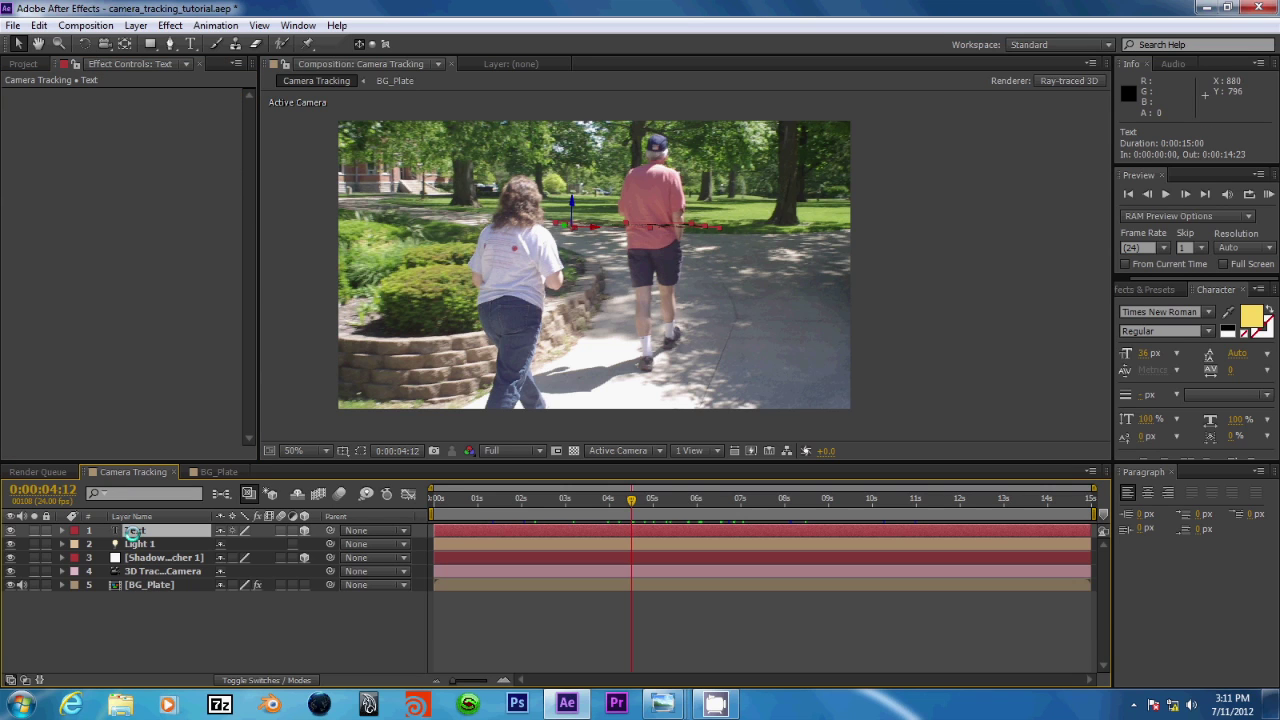
key("period")
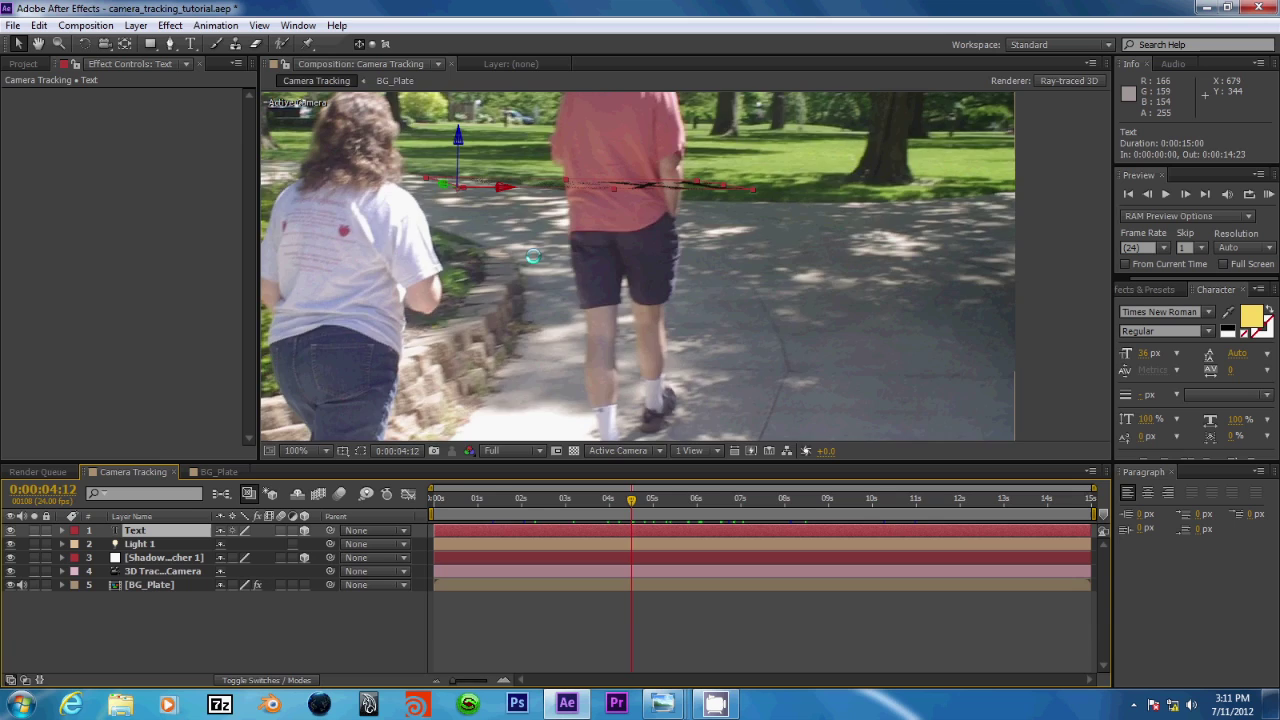
scroll(533, 257, "up", 3)
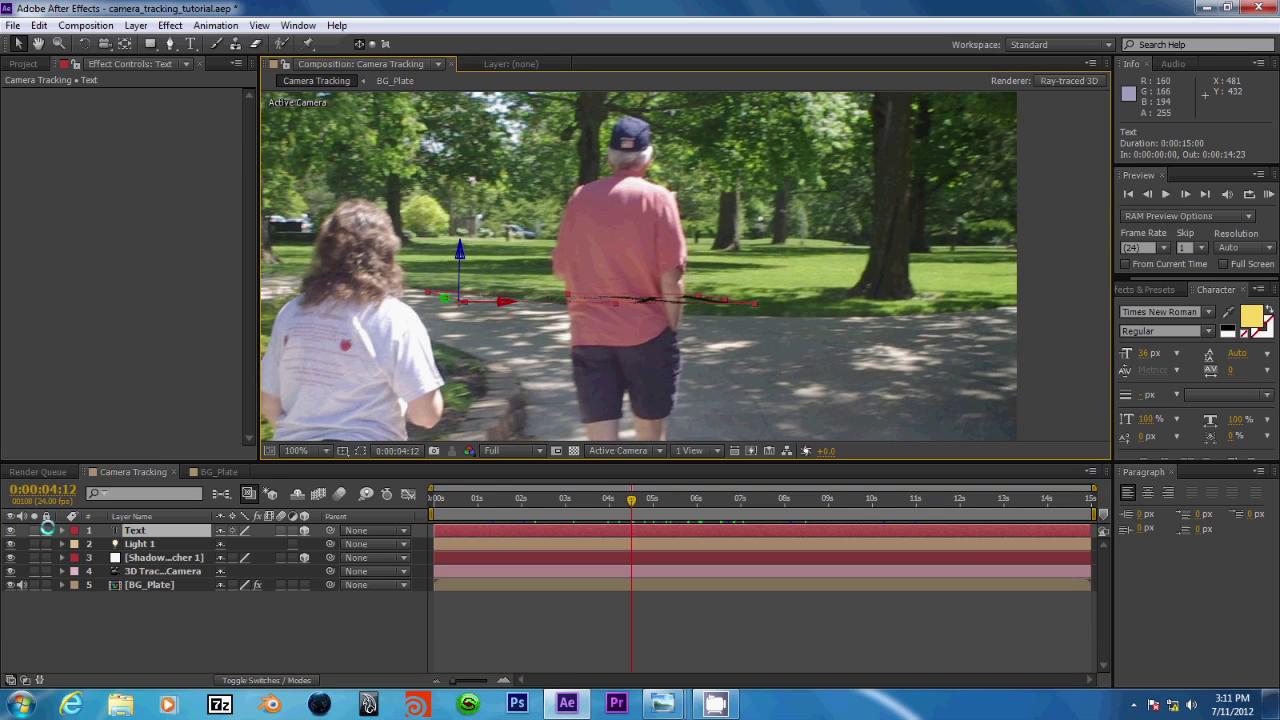
left_click(46, 530)
left_click(62, 530)
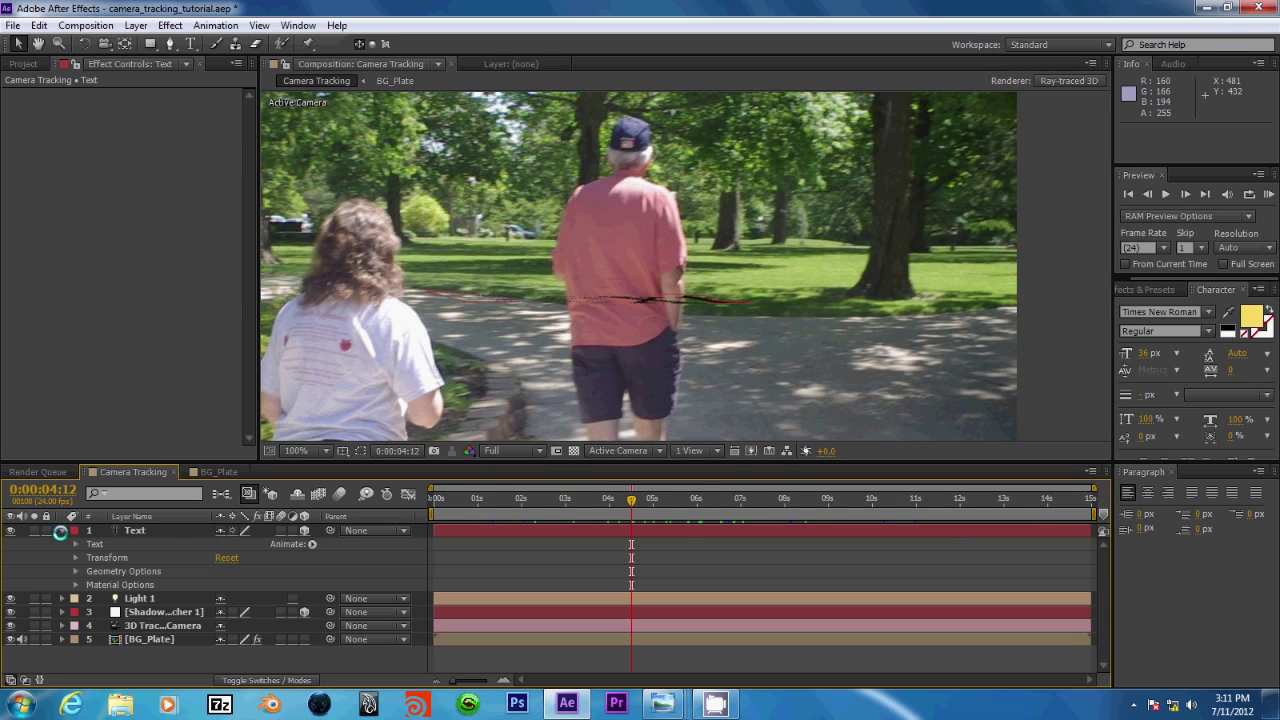
left_click(76, 544)
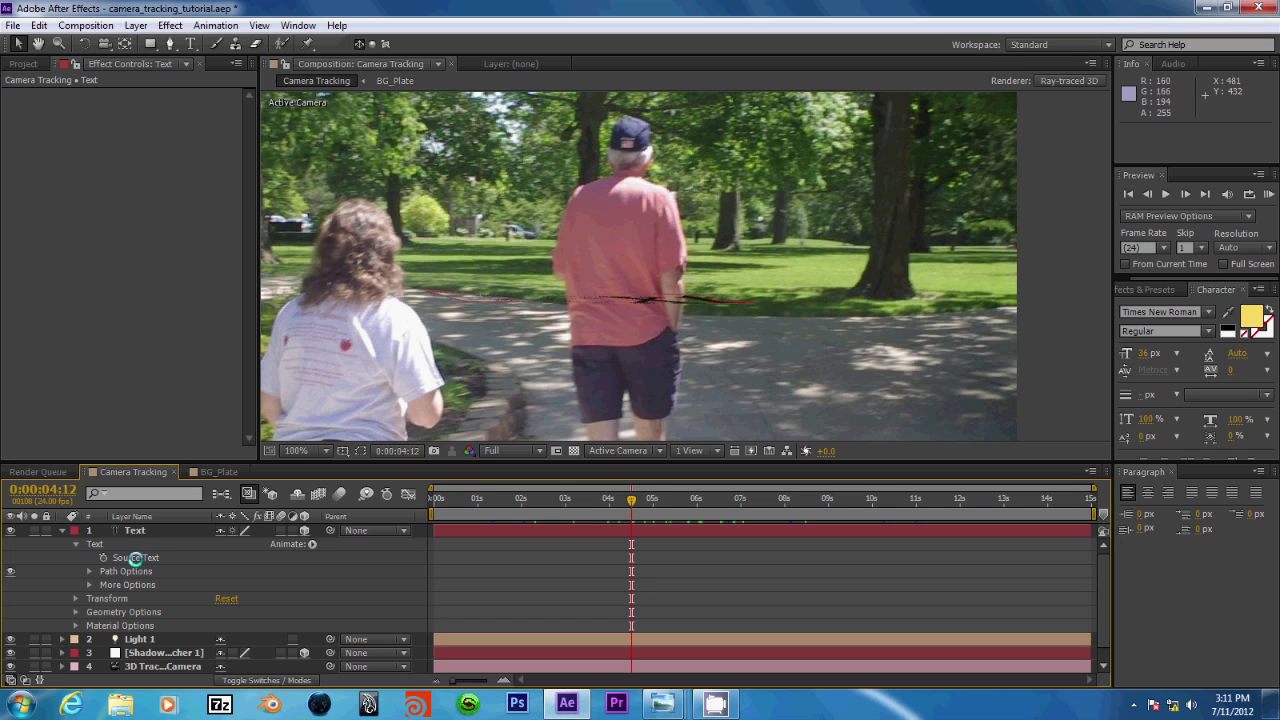
left_click(130, 557)
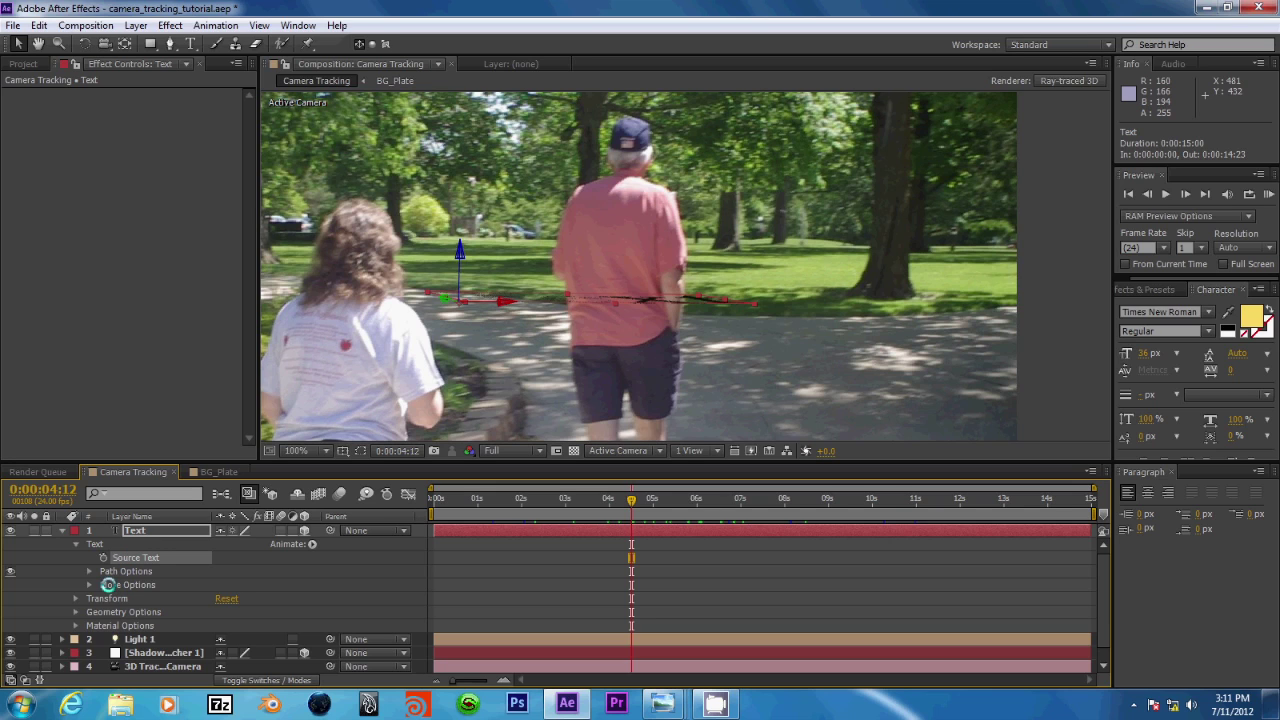
Set the Text layer's X Rotation to 90° and Y Rotation to −27°, then go to 0:00:13:01.
left_click(76, 598)
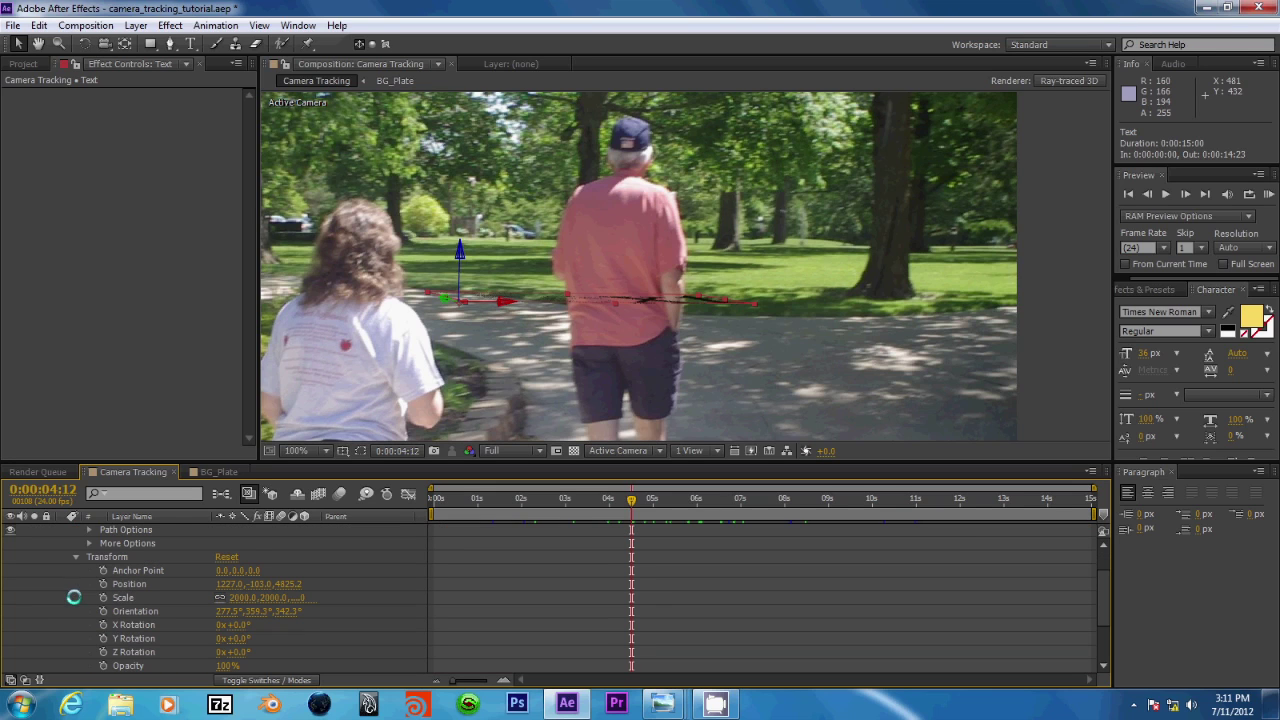
scroll(176, 597, "down", 1)
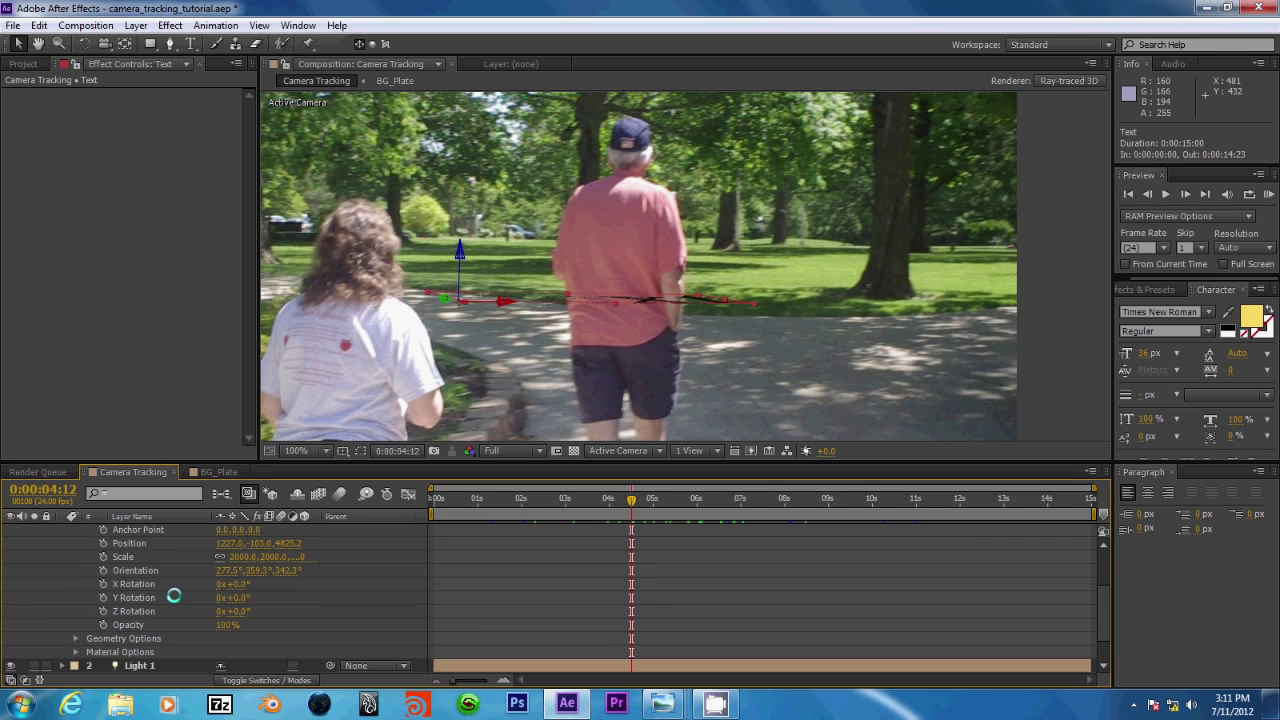
left_click(240, 585)
key("Return")
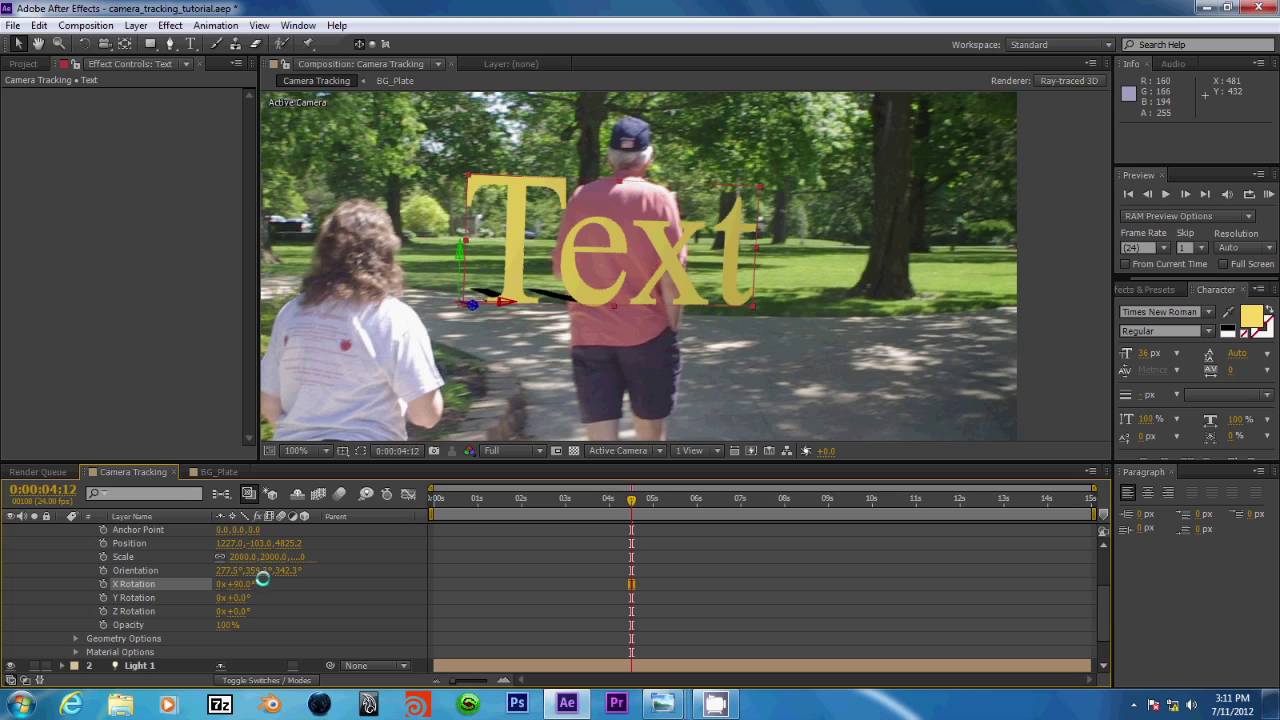
left_click(155, 597)
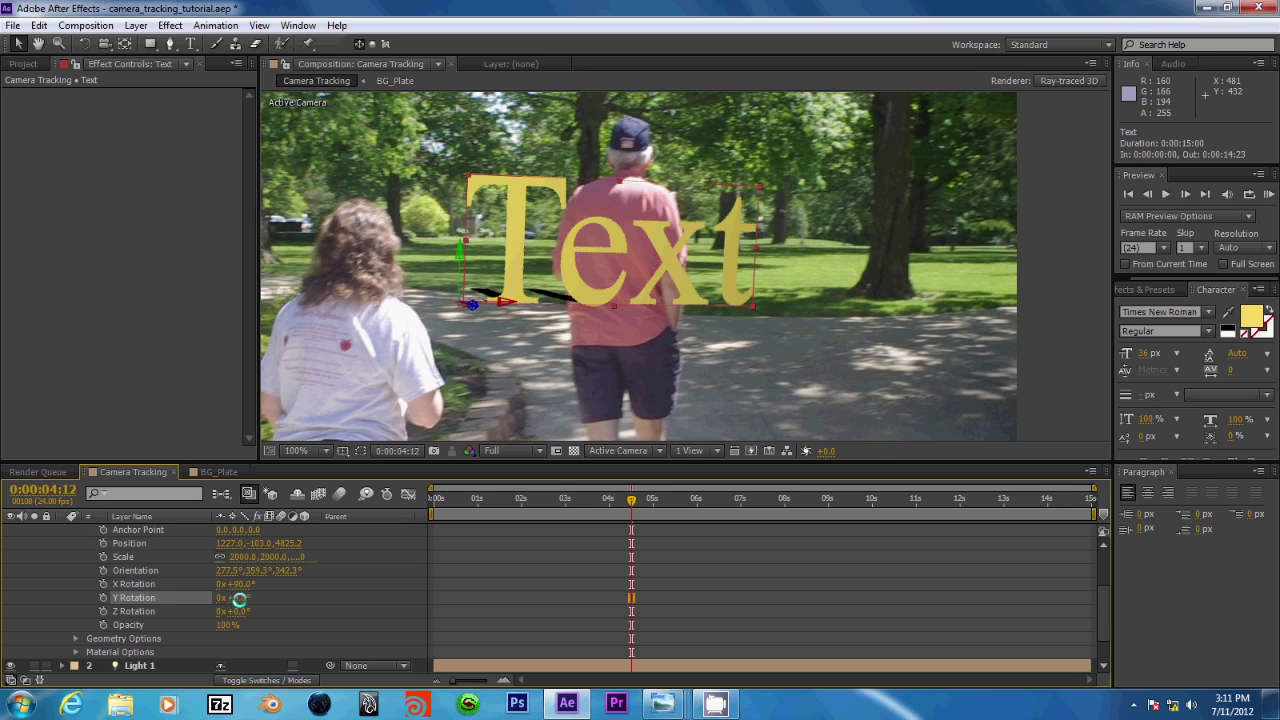
mouse_move(239, 598)
left_mouse_down()
mouse_move(257, 600)
mouse_move(219, 610)
left_mouse_up()
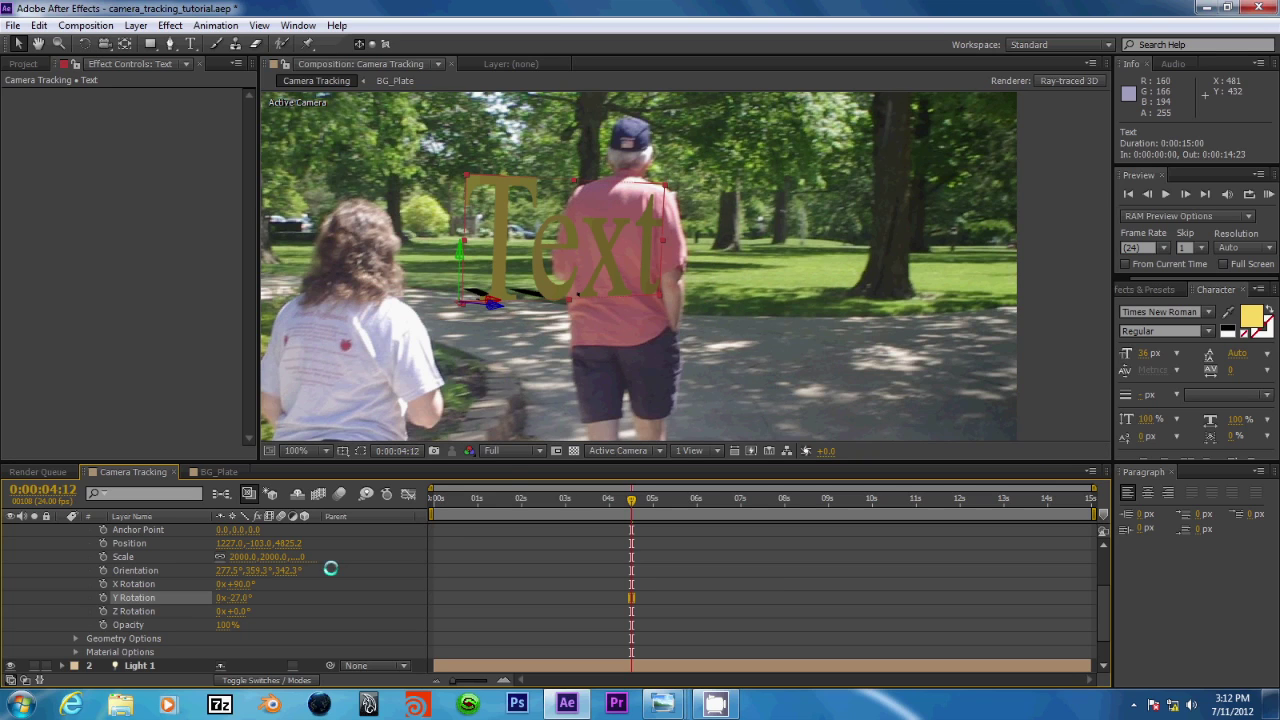
left_click(1006, 499)
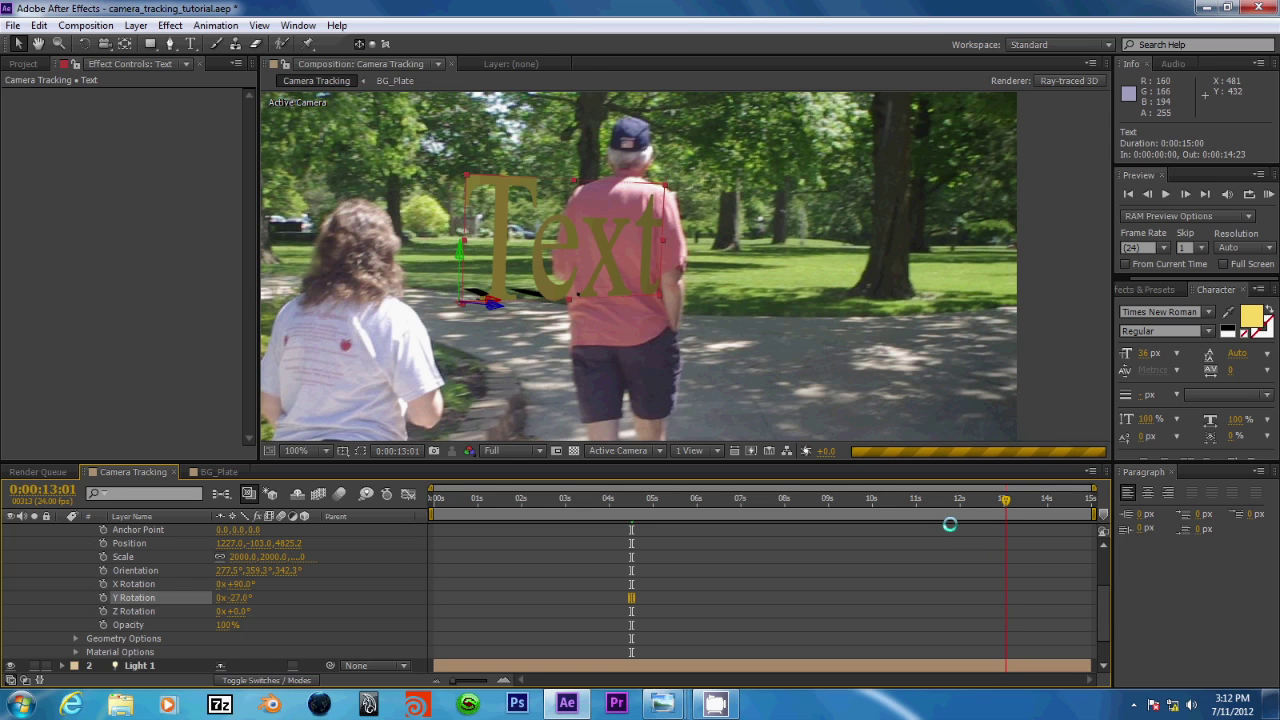
At 0:00:14:20, move the text to position 916.8, -114.6, 4883.1 beside the park path.
scroll(732, 262, "down", 2)
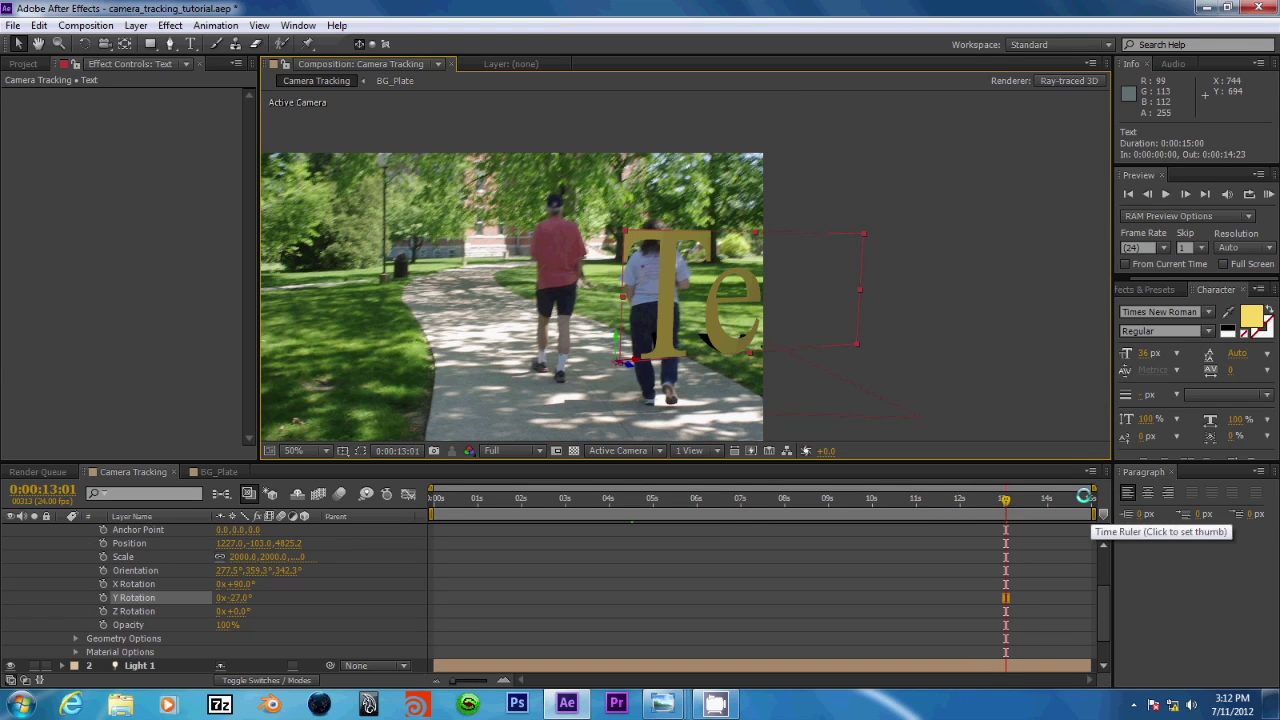
left_click(1085, 497)
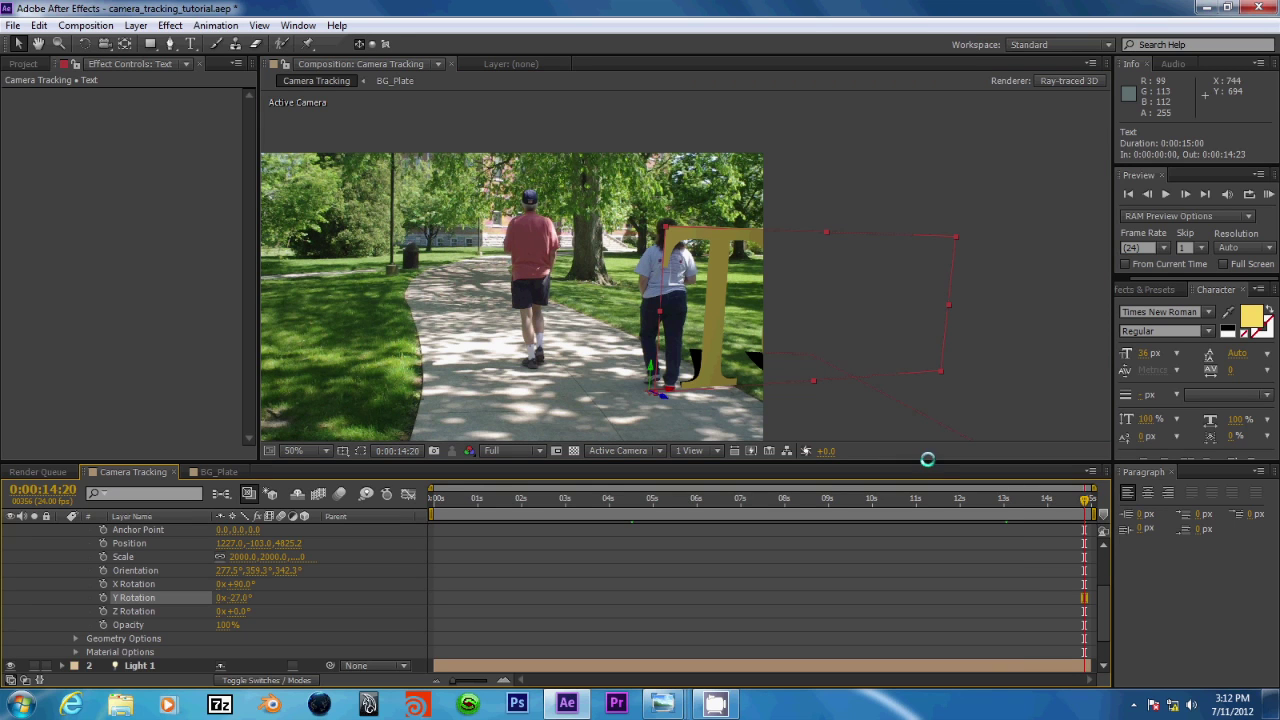
left_click_drag(690, 416, 580, 323)
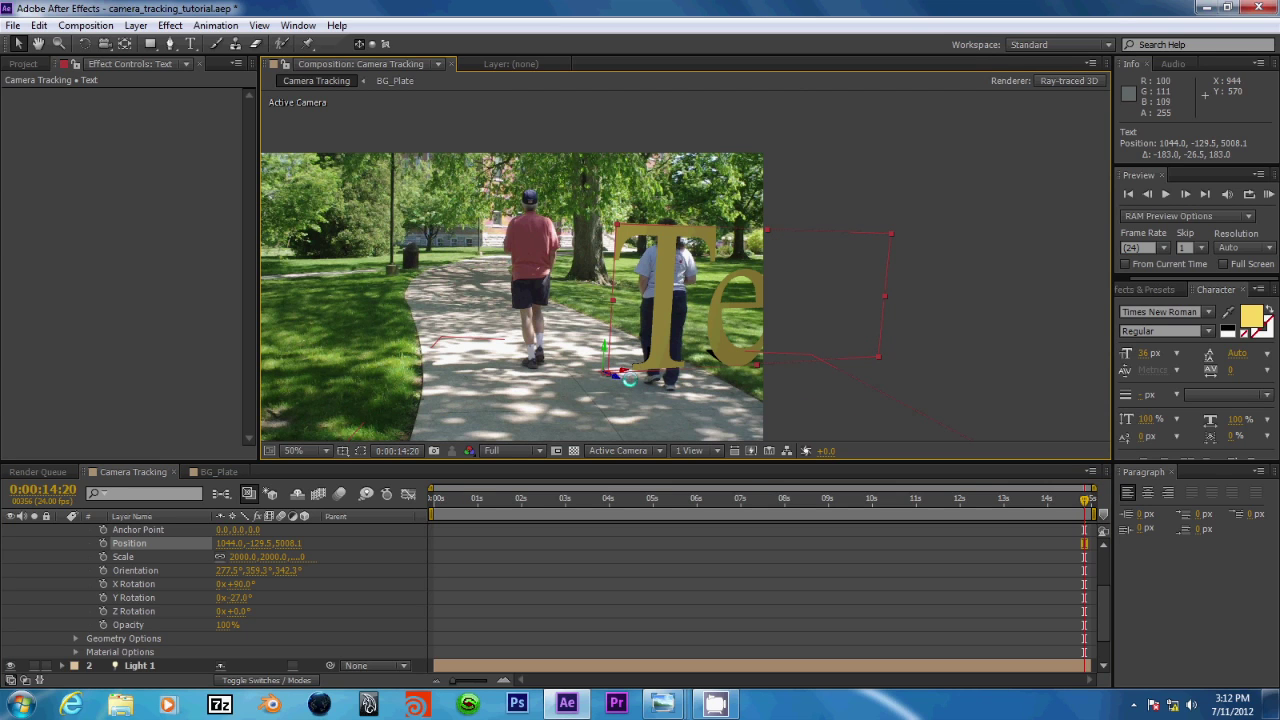
left_click_drag(624, 368, 564, 397)
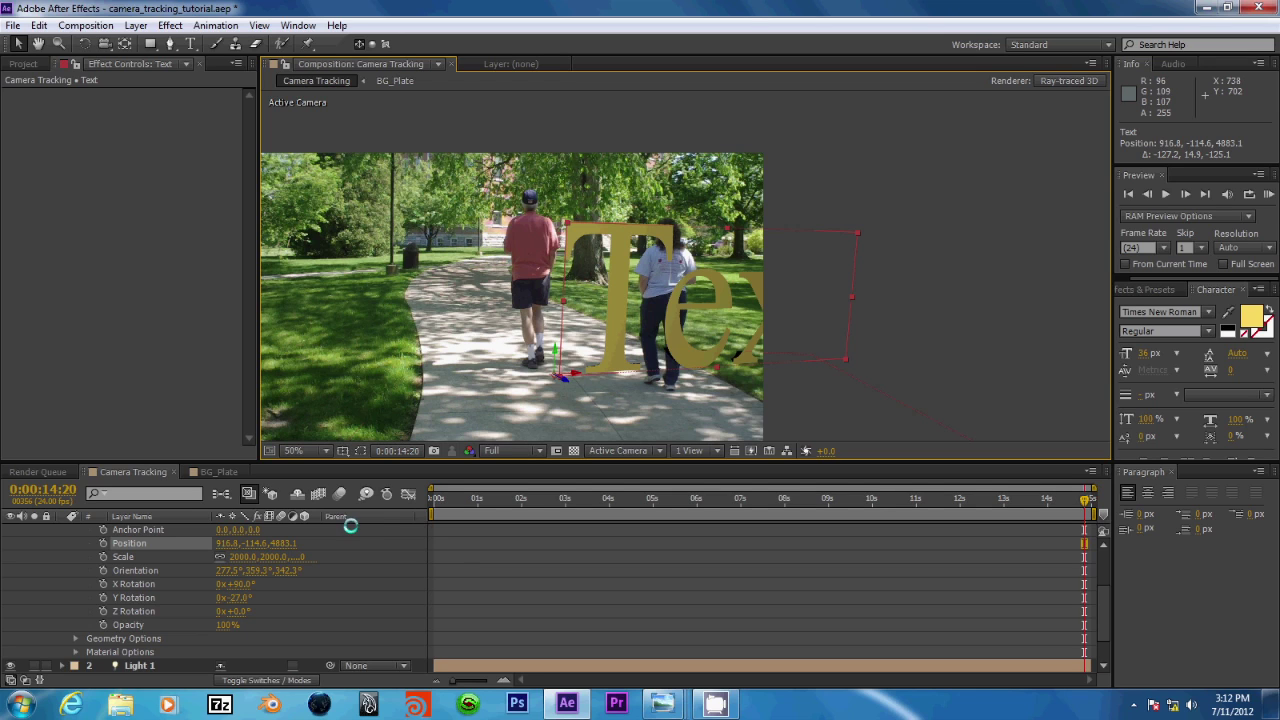
Set the Text layer's Scale to 1000%, then reduce it to 800%.
left_click(249, 556)
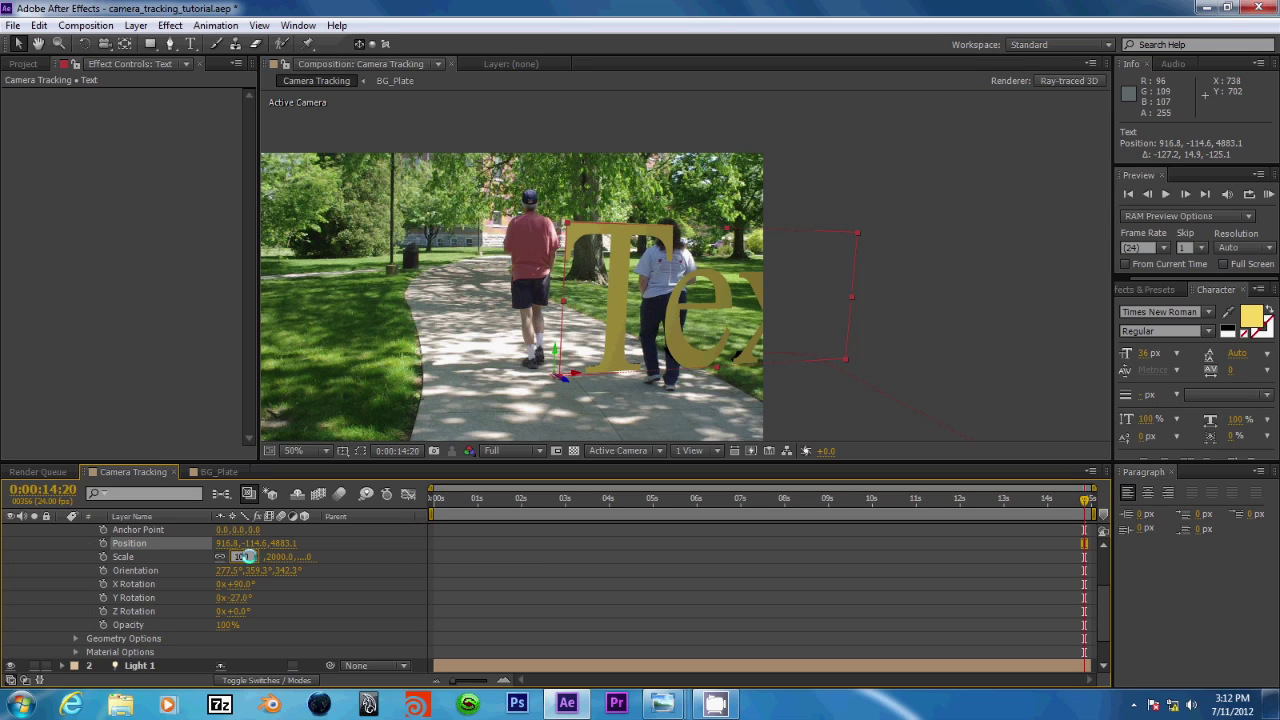
key("Return")
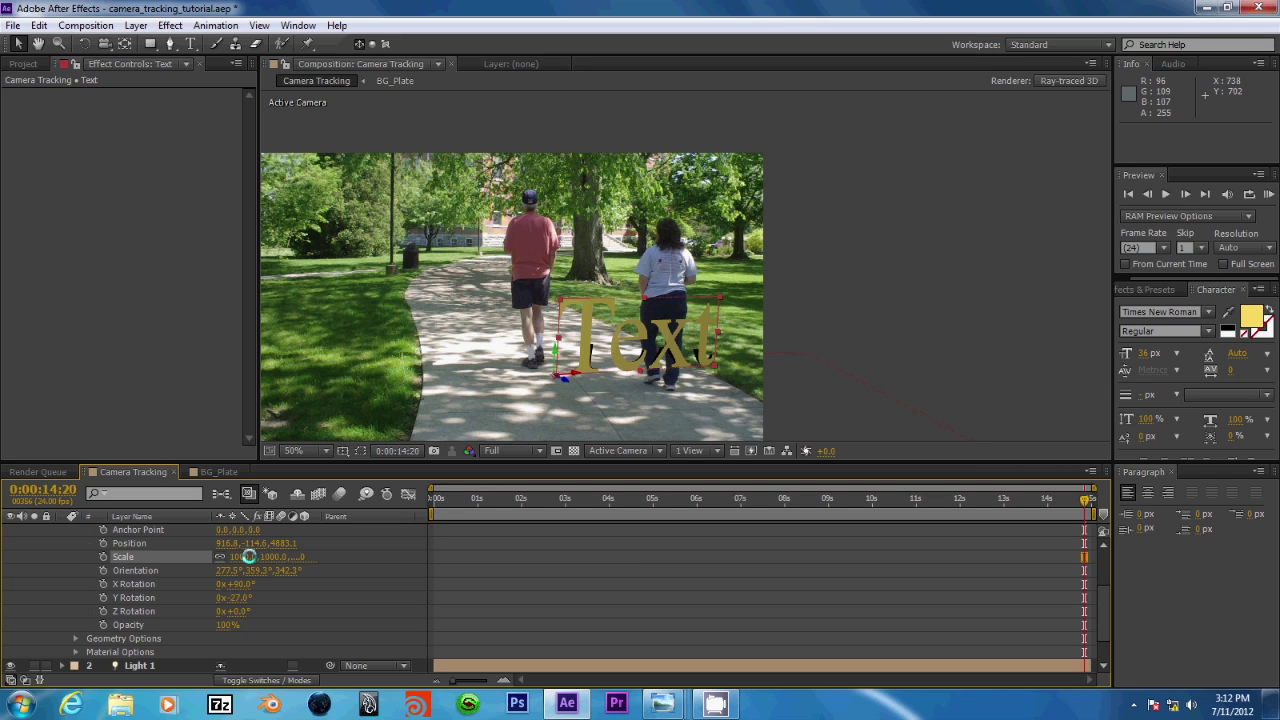
left_click(248, 557)
type("800")
key("Return")
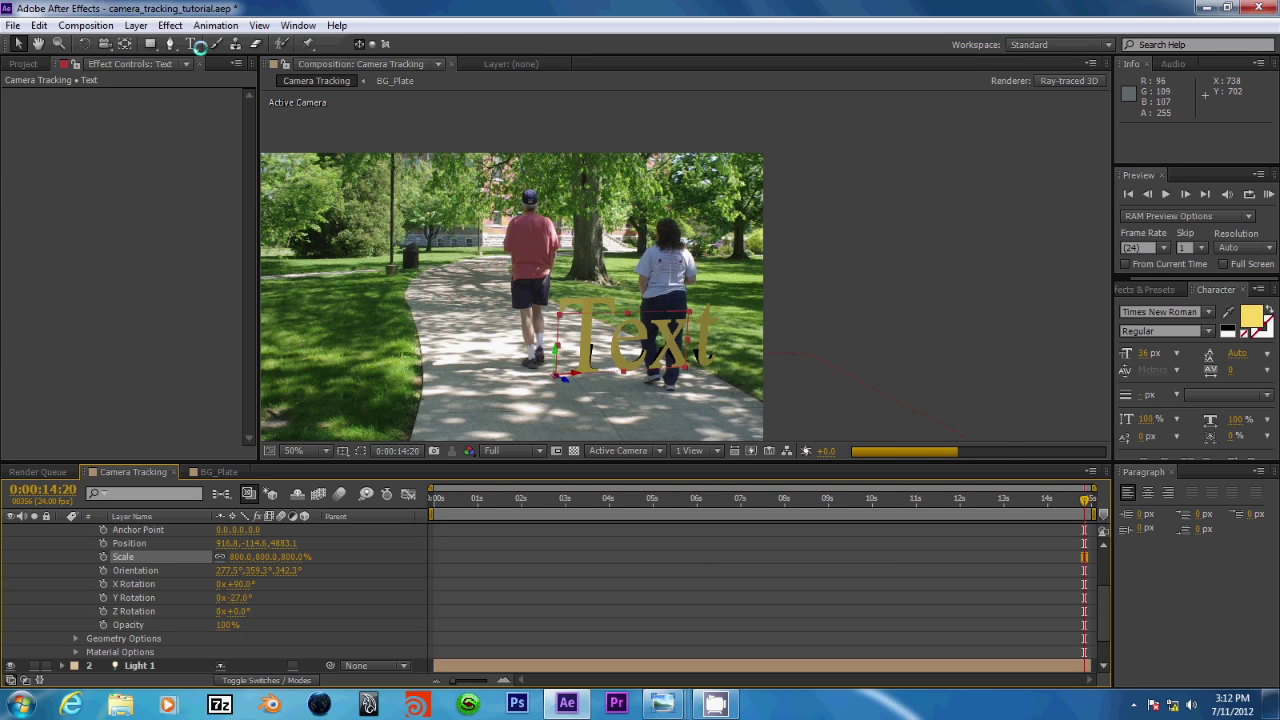
Retype the 3D text as 'After Effects' with the Horizontal Type tool, then select Position.
left_click(192, 44)
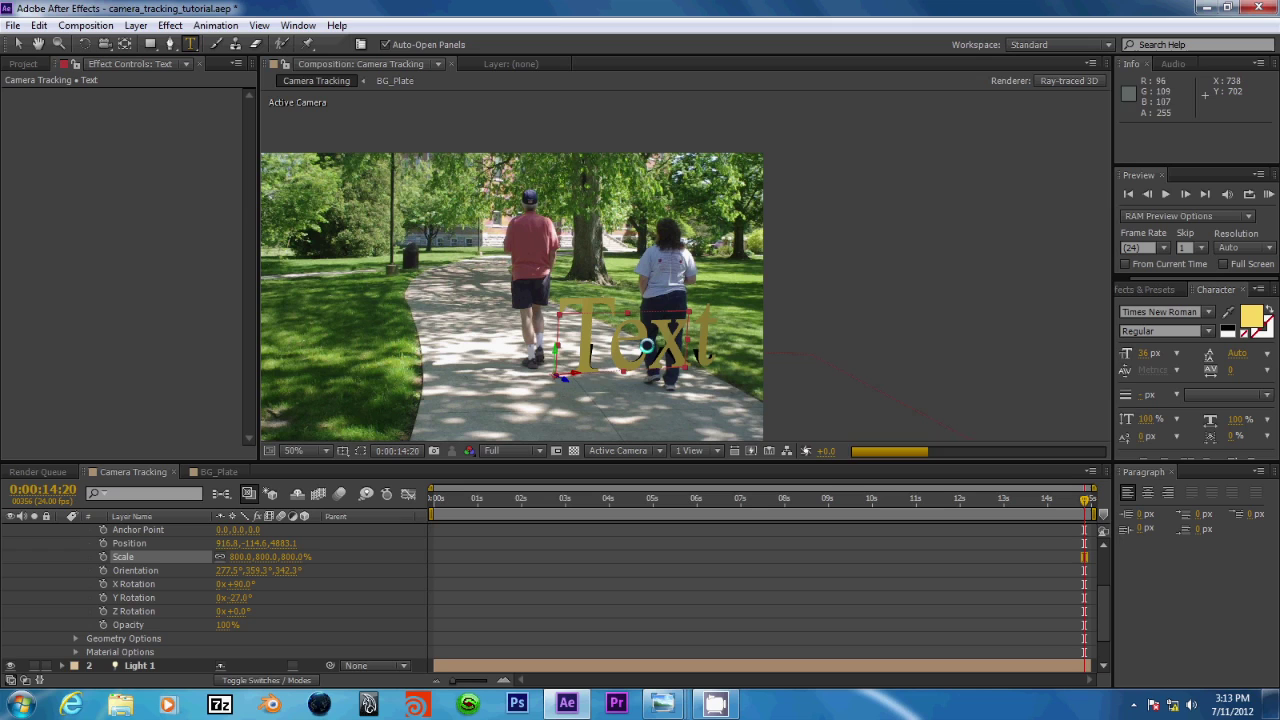
double_click(646, 345)
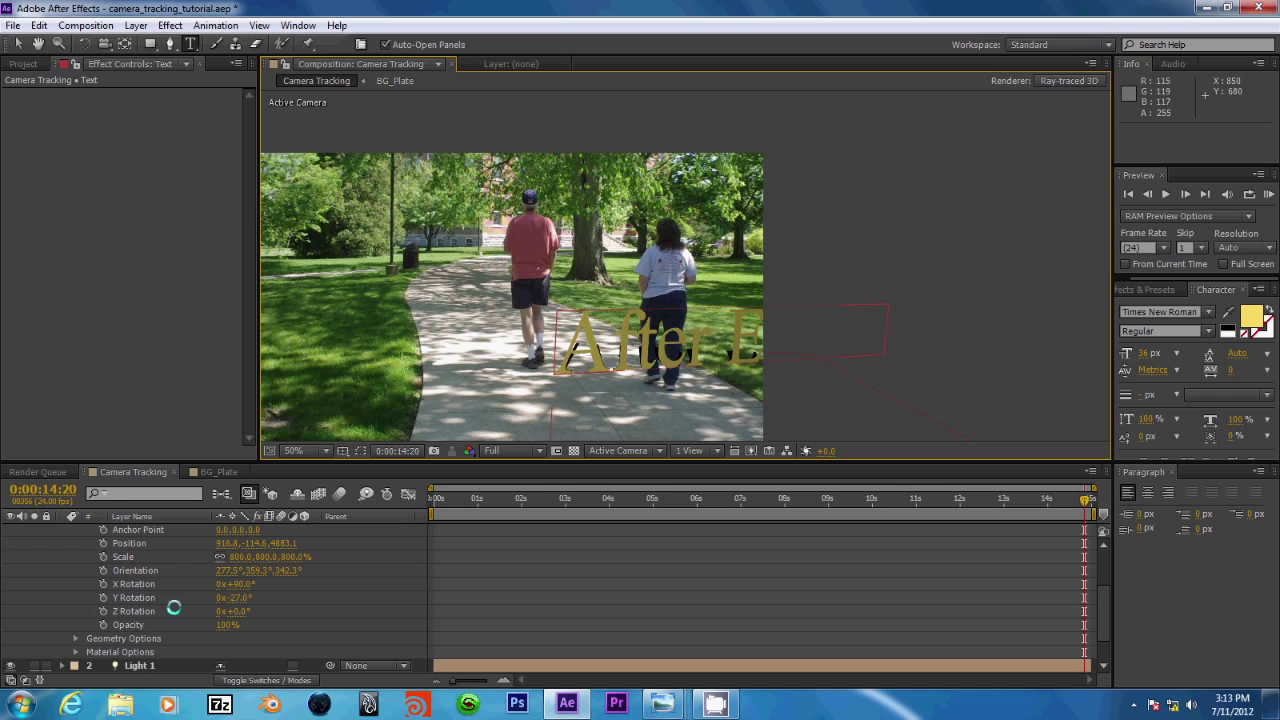
left_click(129, 543)
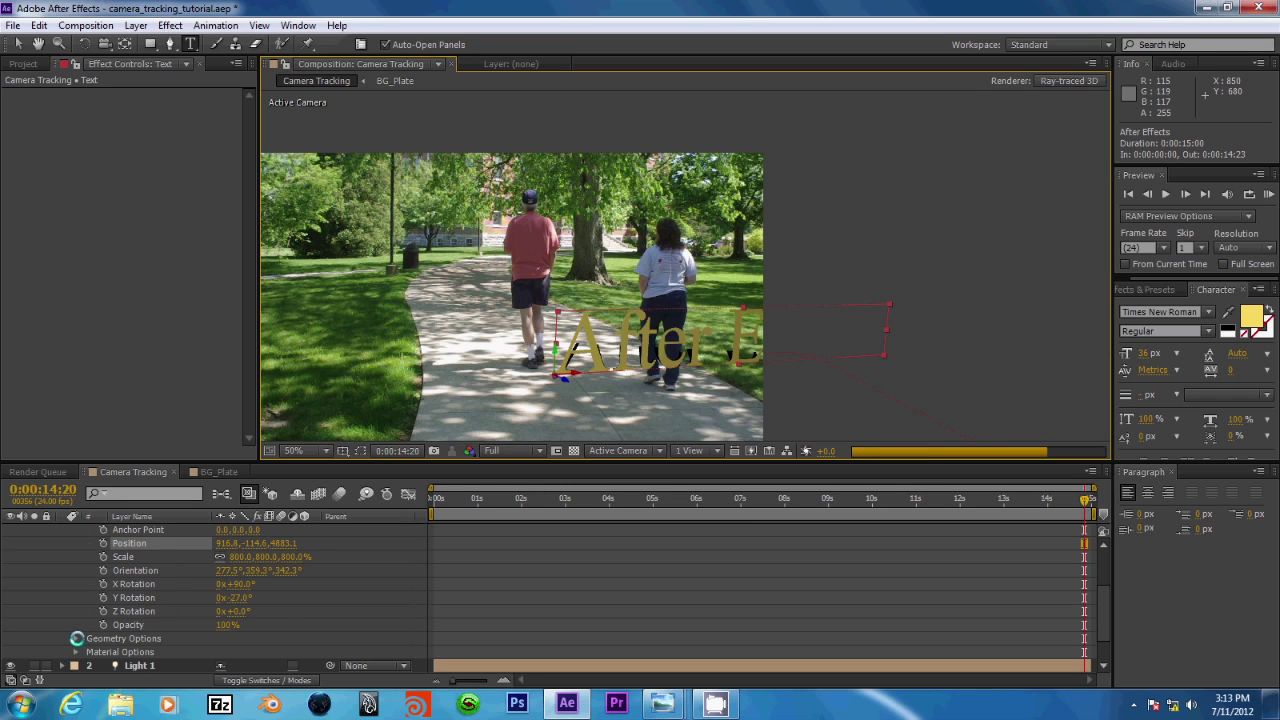
Expand the text's Geometry Options and confirm Ray-traced 3D as the composition renderer.
left_click(76, 638)
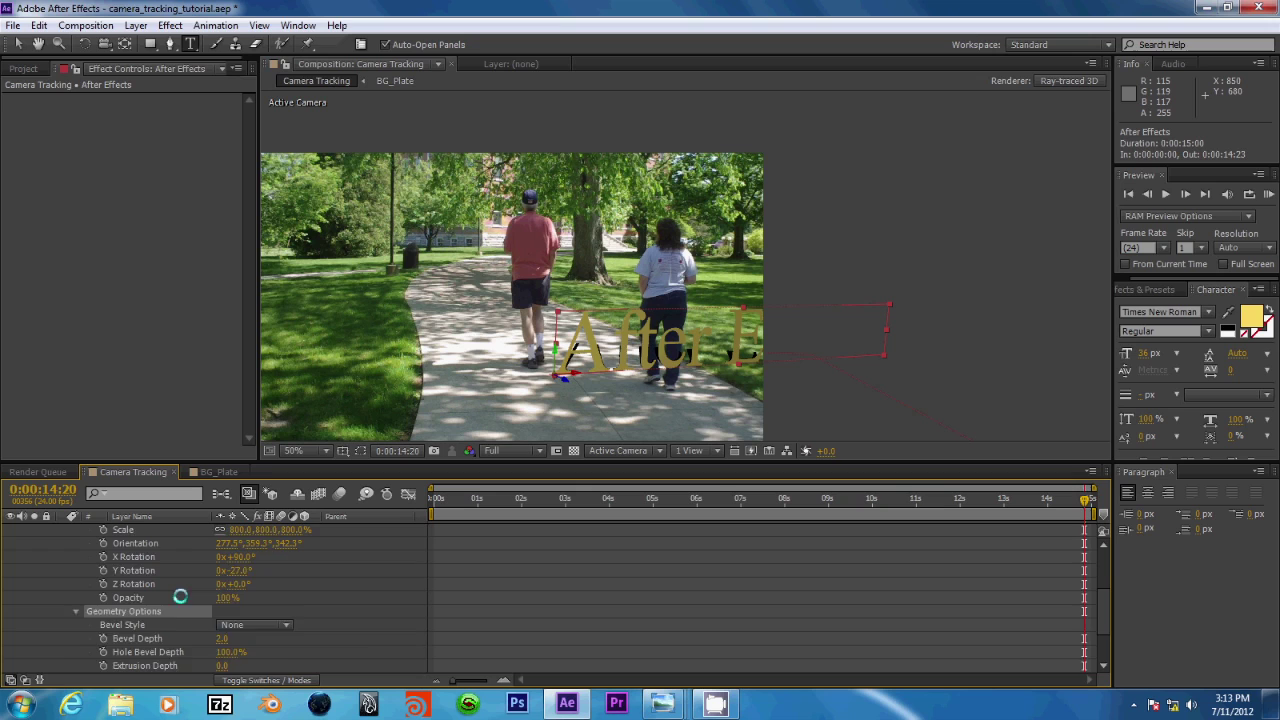
scroll(180, 596, "down", 1)
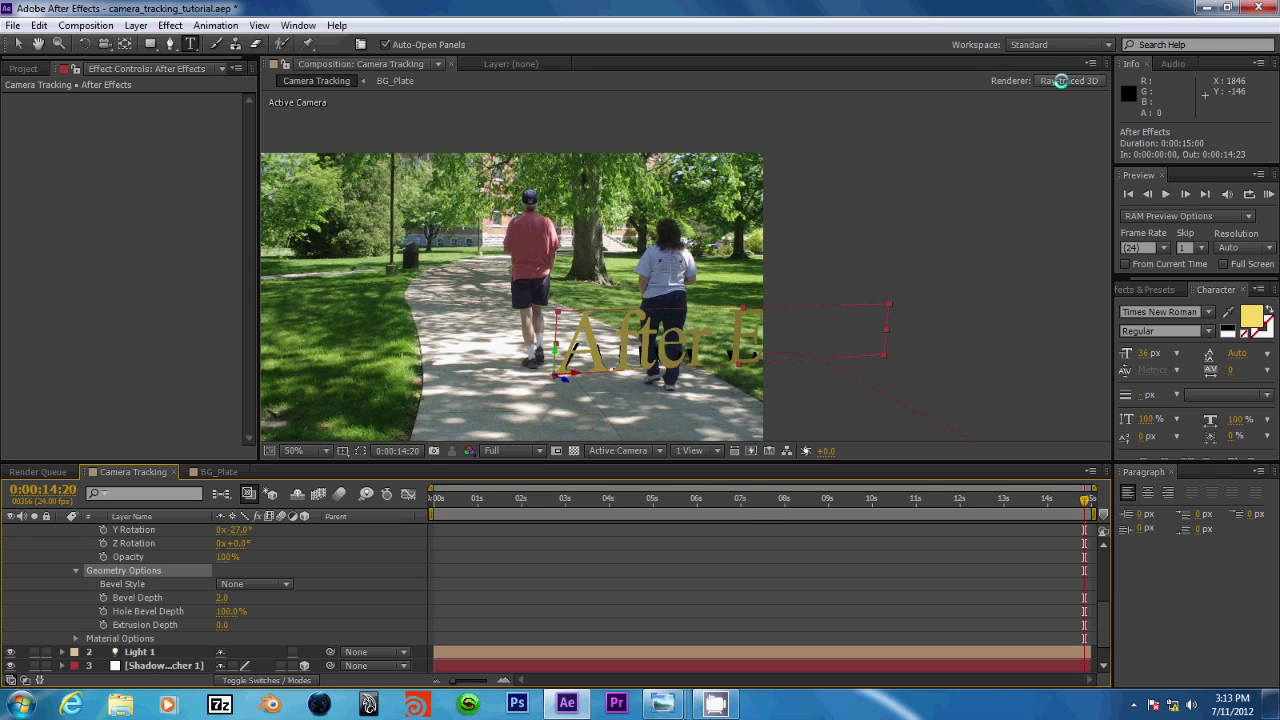
left_click(1062, 80)
left_click(497, 305)
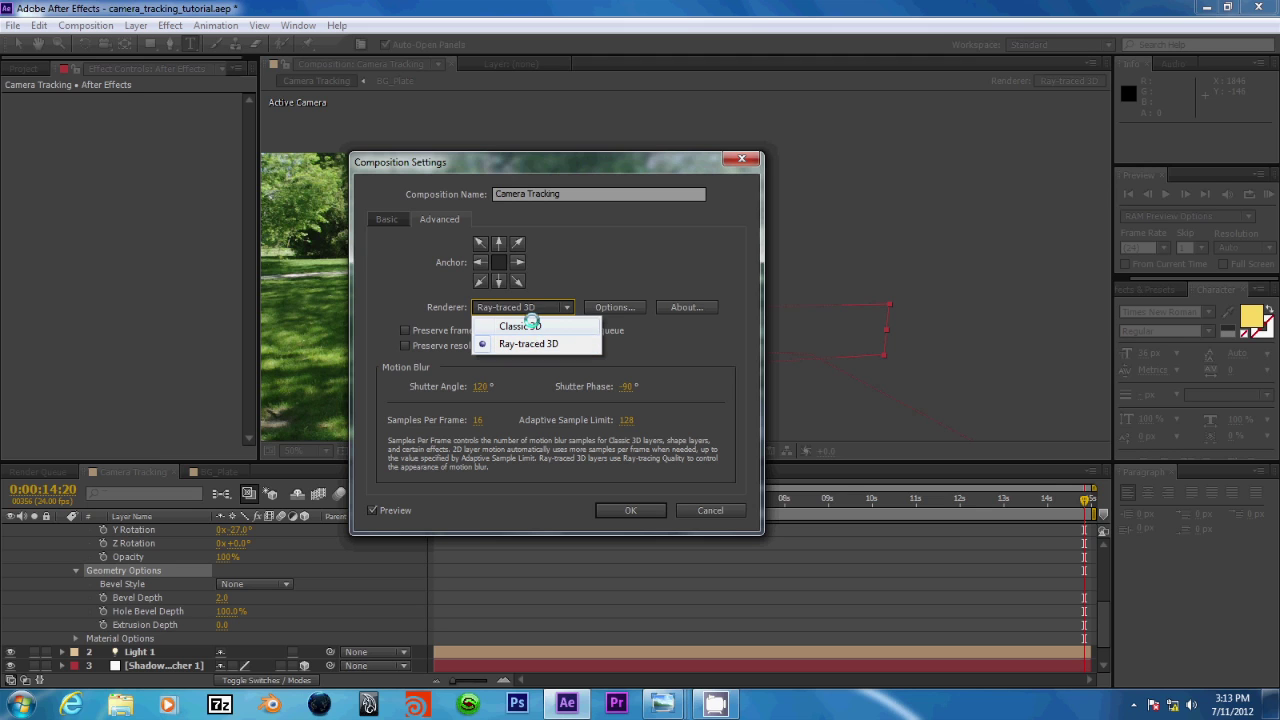
left_click(497, 508)
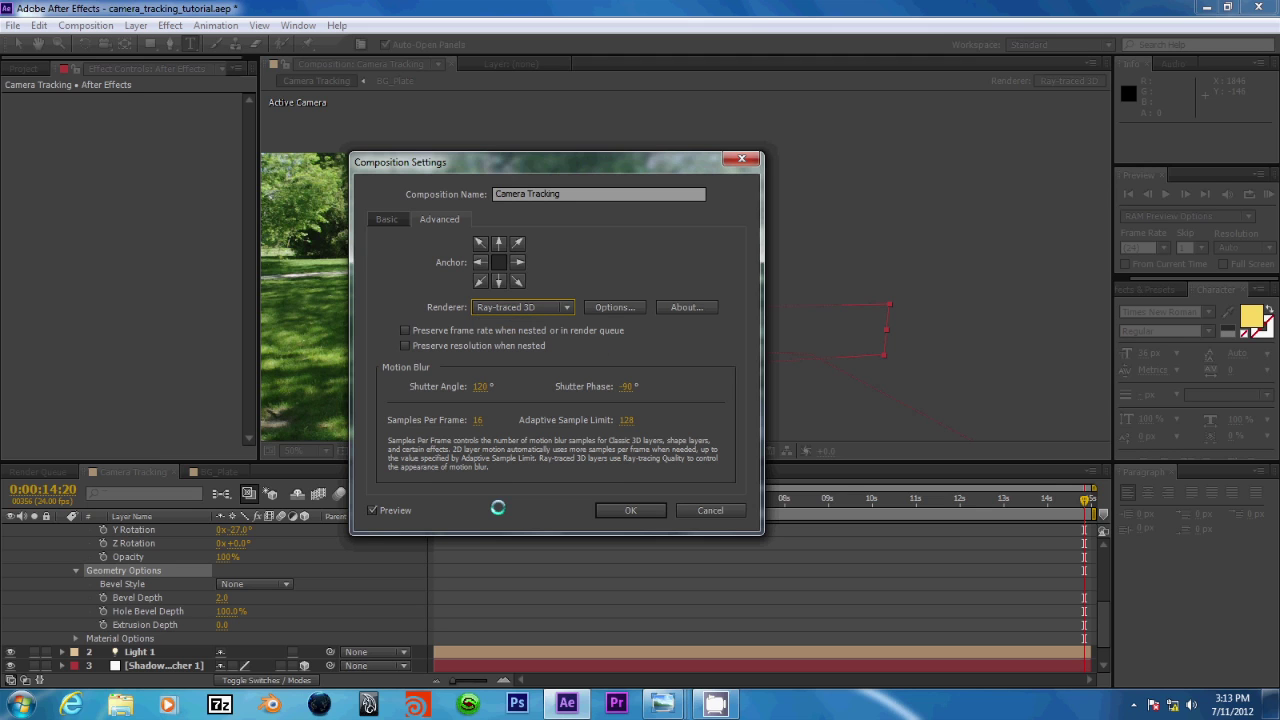
left_click(627, 511)
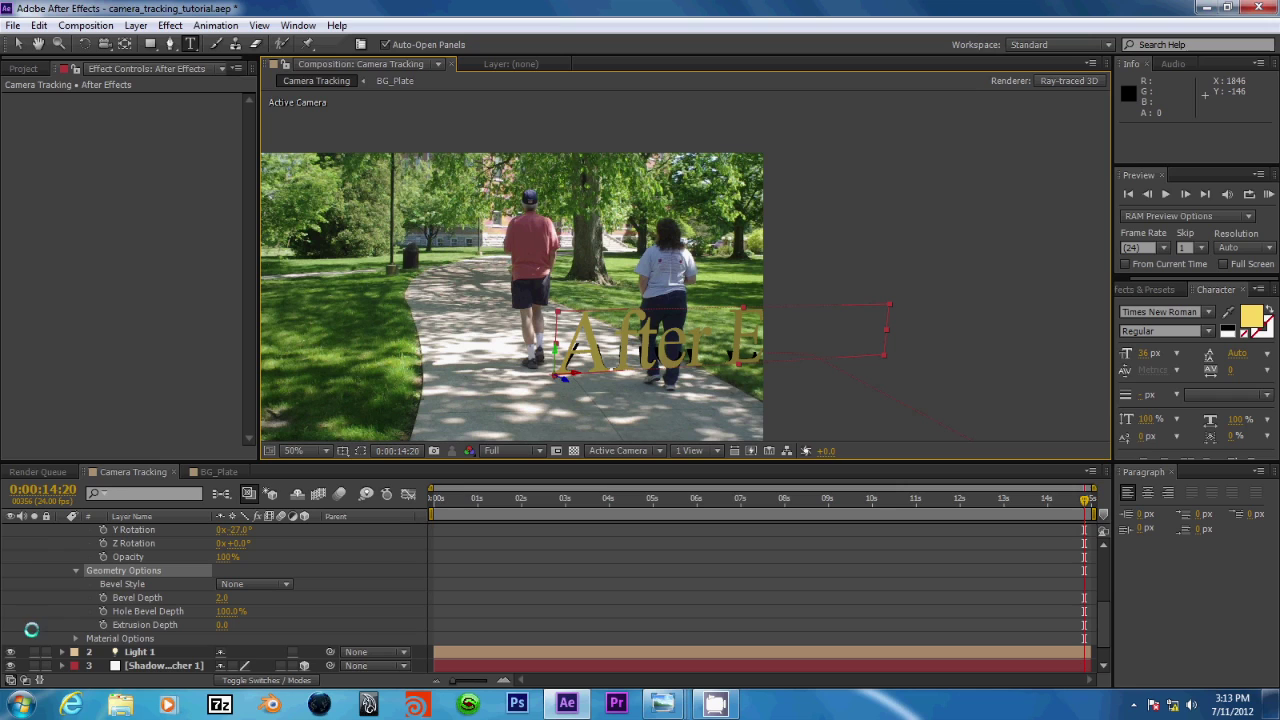
left_click(145, 598)
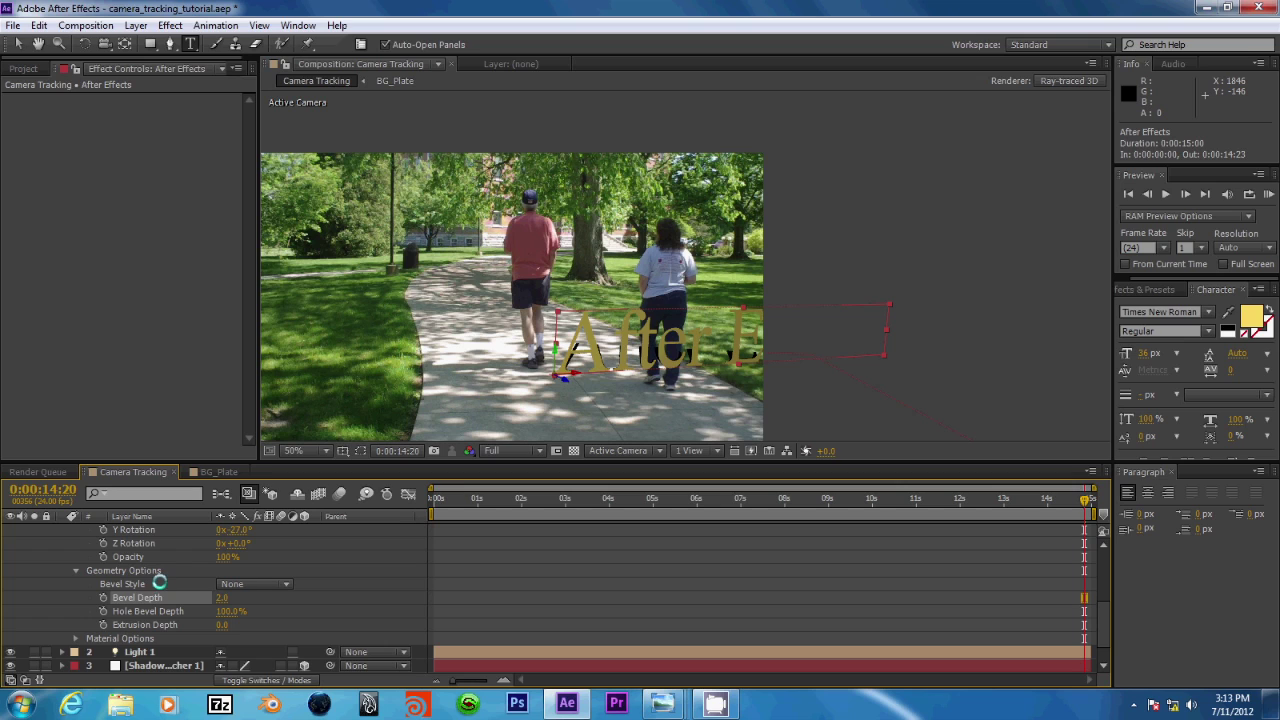
Give the text an Angular bevel with a Bevel Depth of 1.3.
left_click(247, 584)
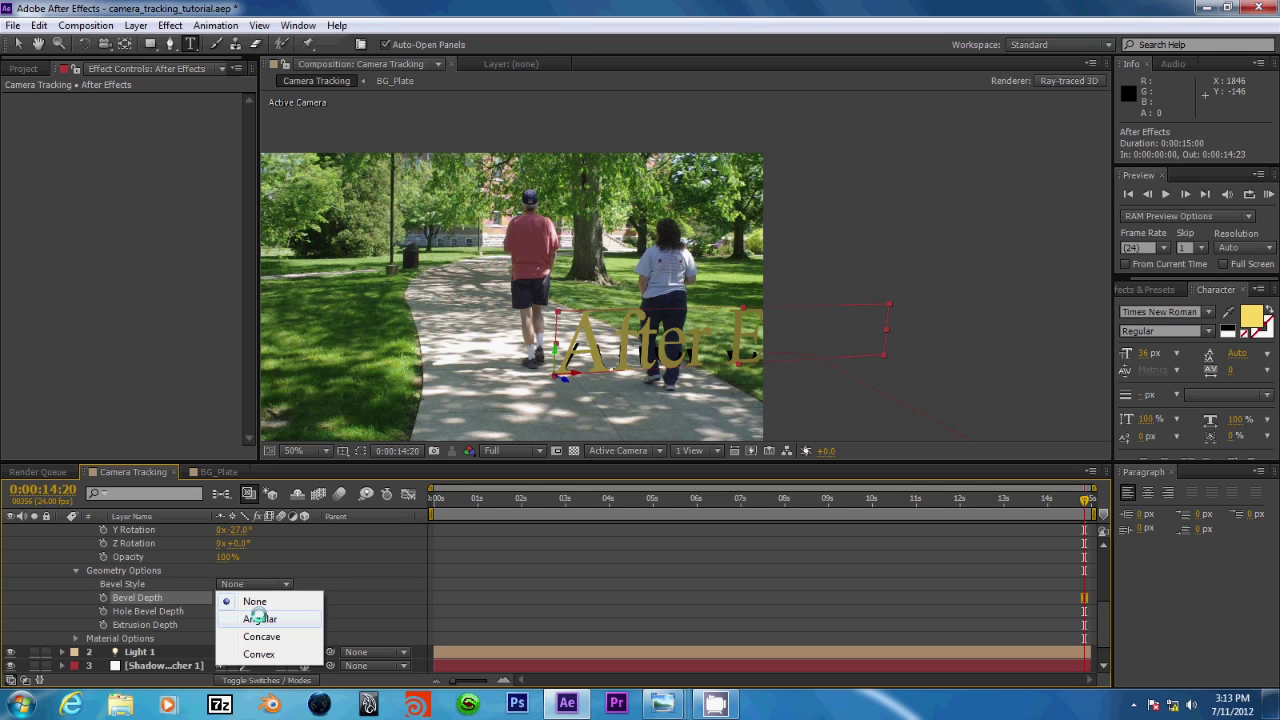
left_click(259, 619)
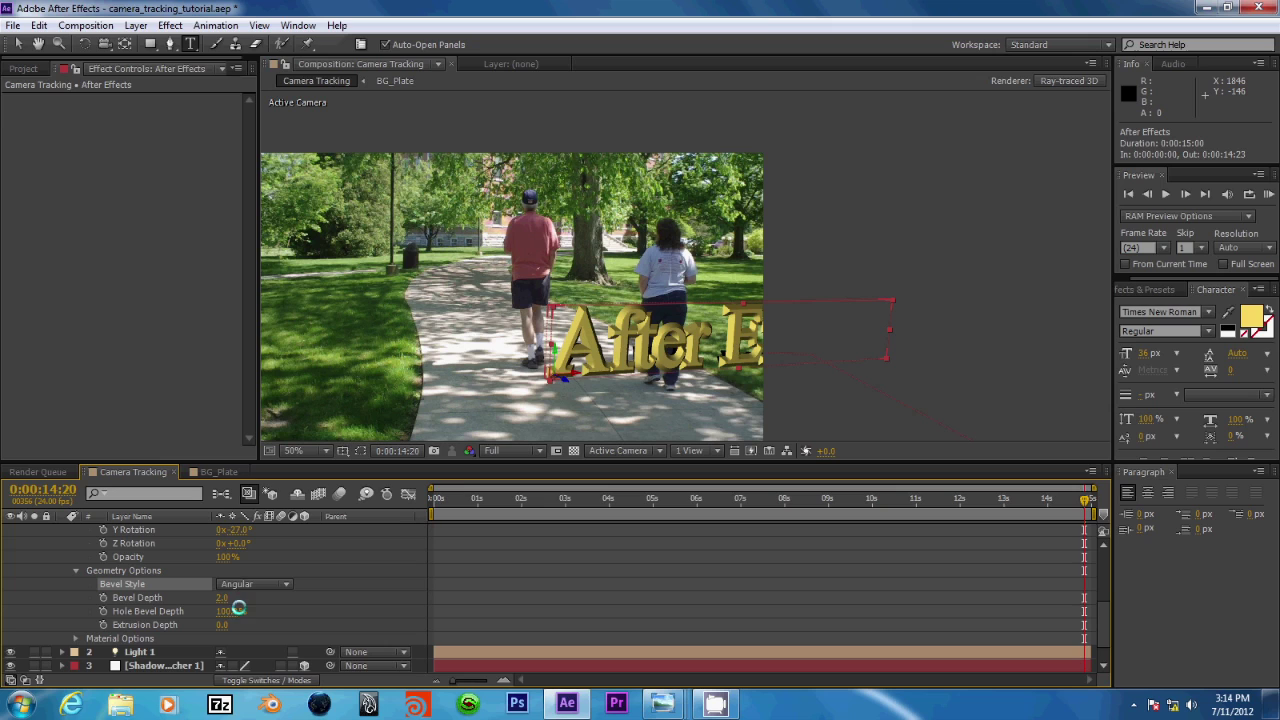
left_click(224, 597)
key("Return")
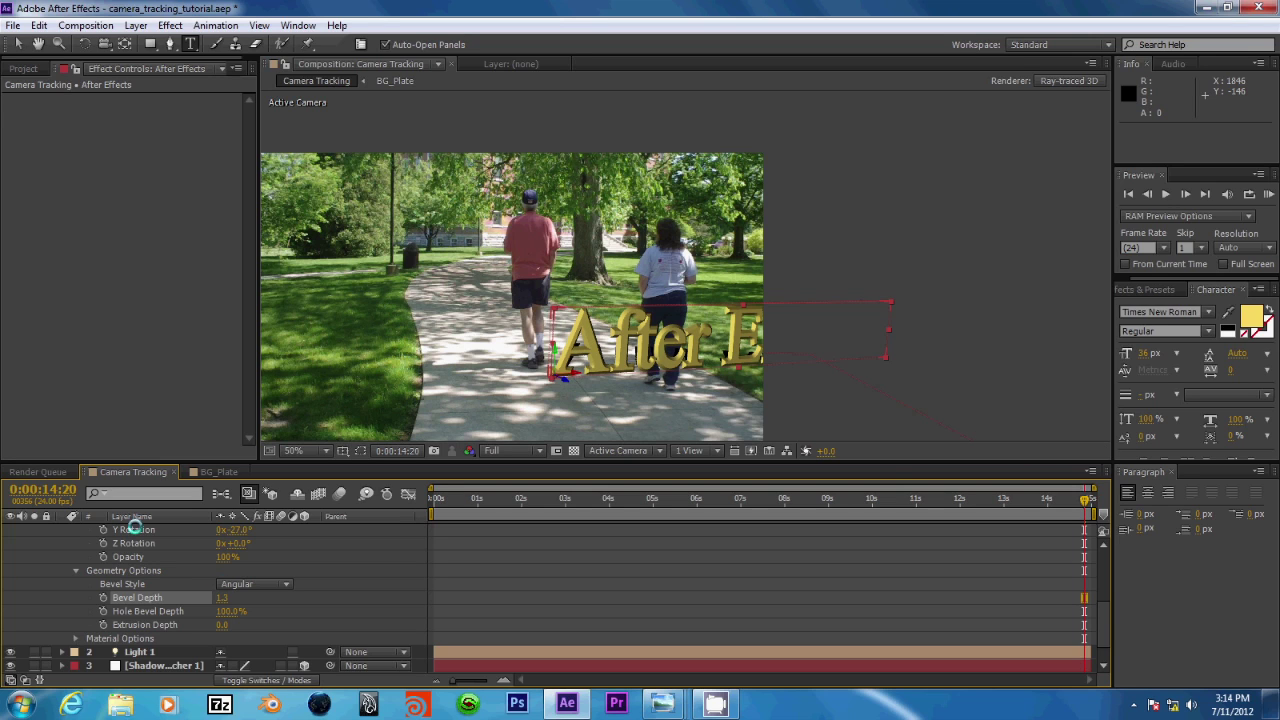
Set Hole Bevel Depth to 100% and Extrusion Depth to 1.0, then zoom in to check.
left_click(233, 612)
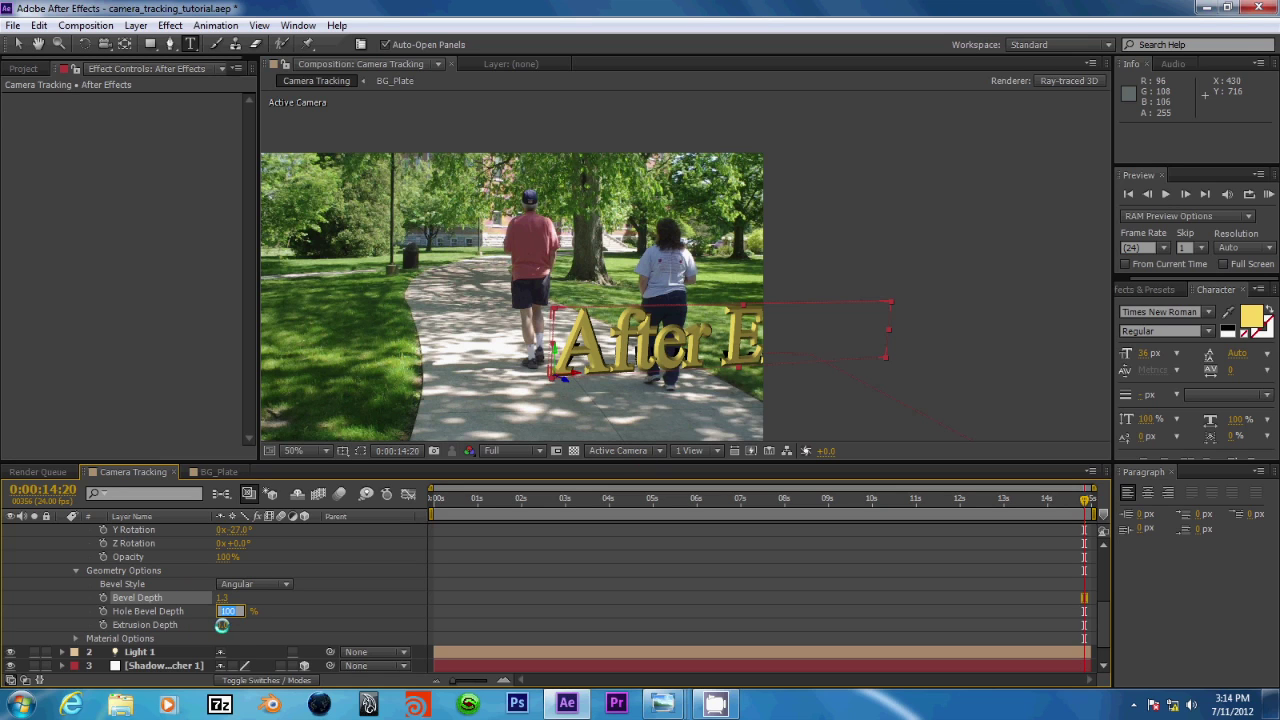
left_click(222, 625)
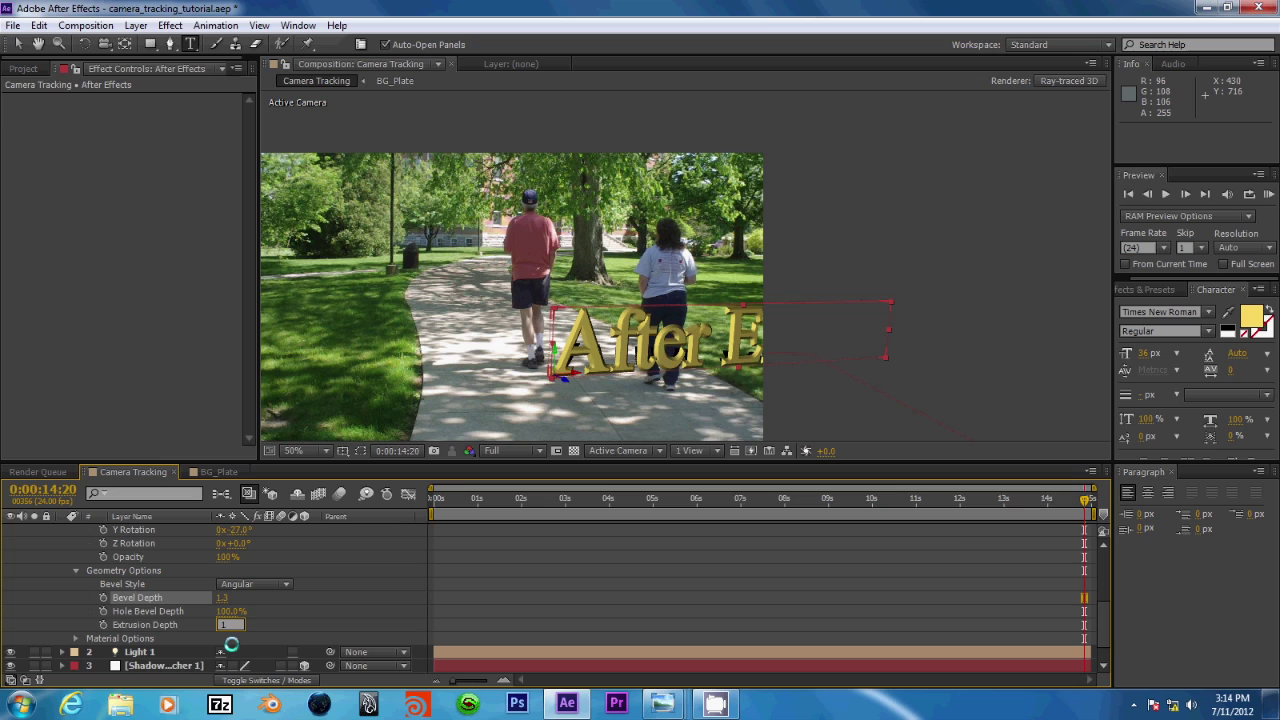
type("1")
key("Return")
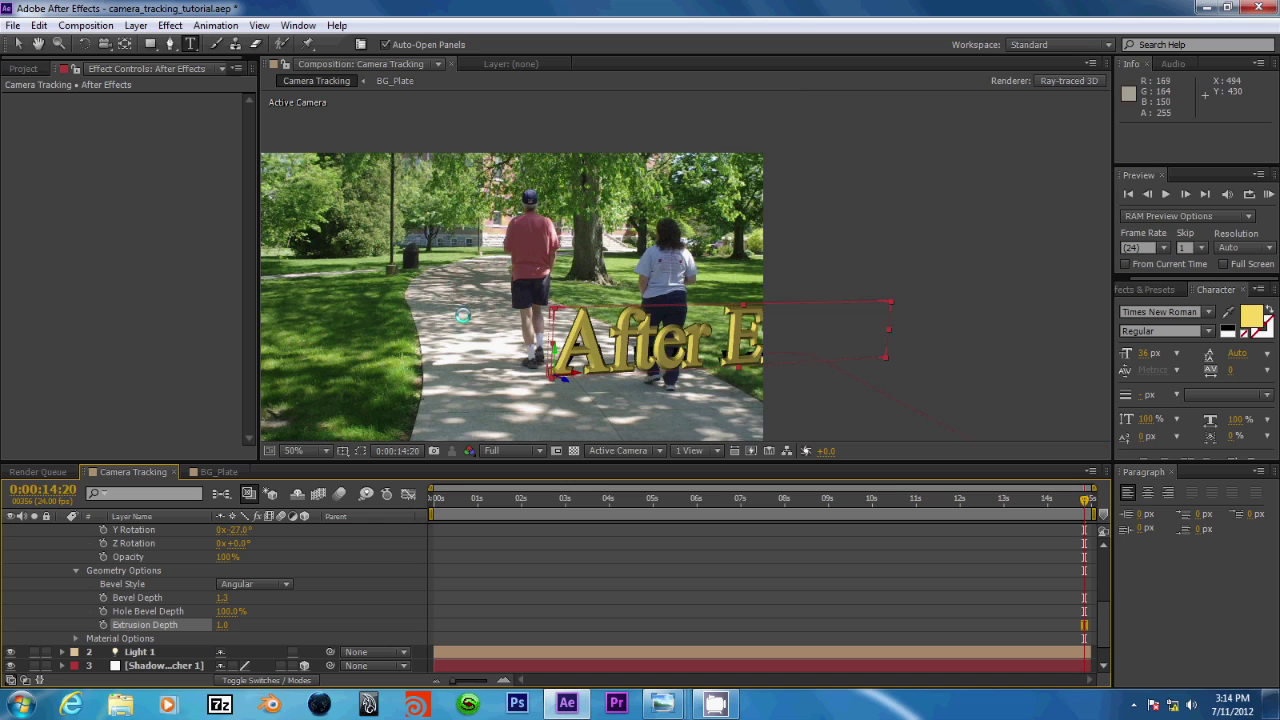
key("slash")
left_click_drag(493, 292, 391, 171)
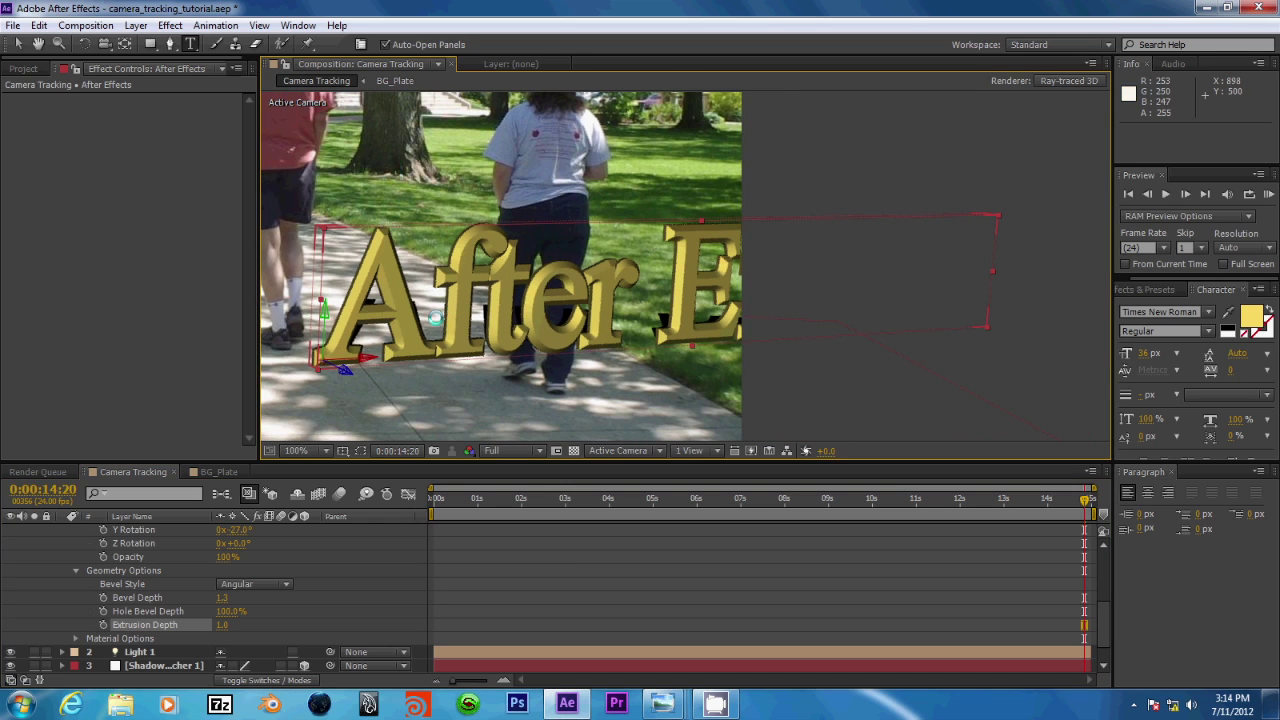
key("comma")
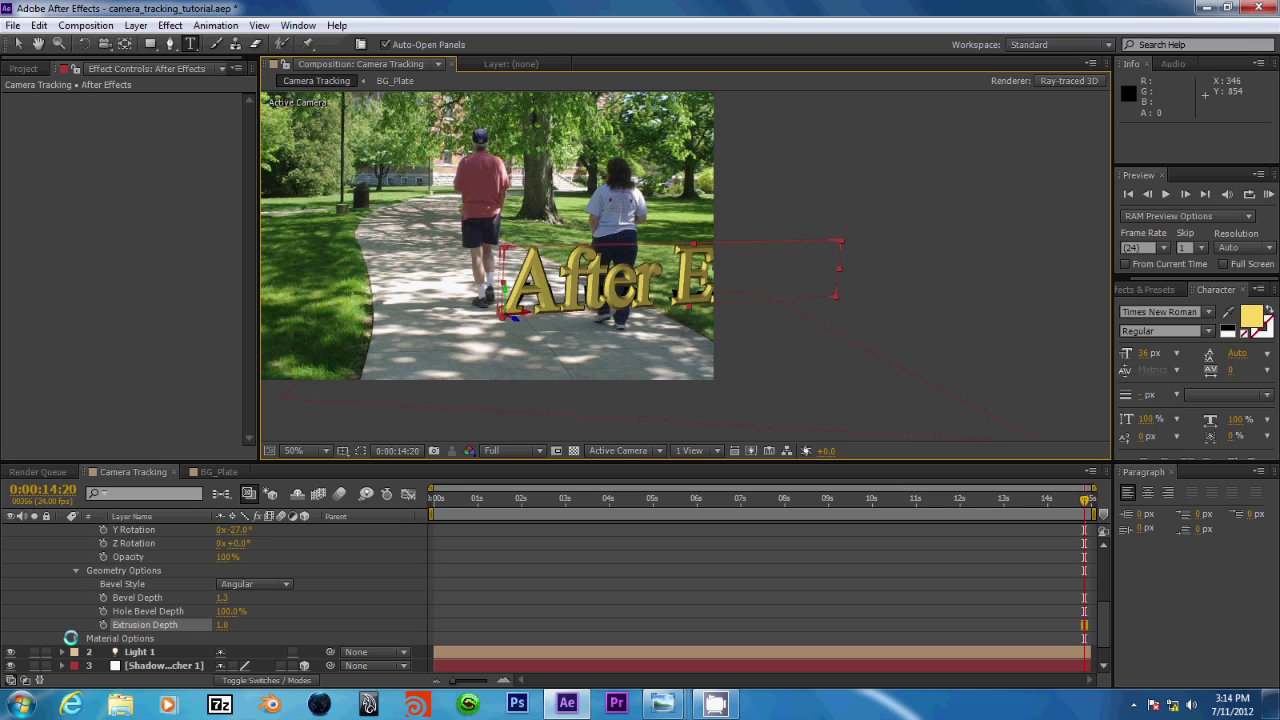
Pick a warm gold fill colour for the text in the Text Color picker.
left_click(590, 274)
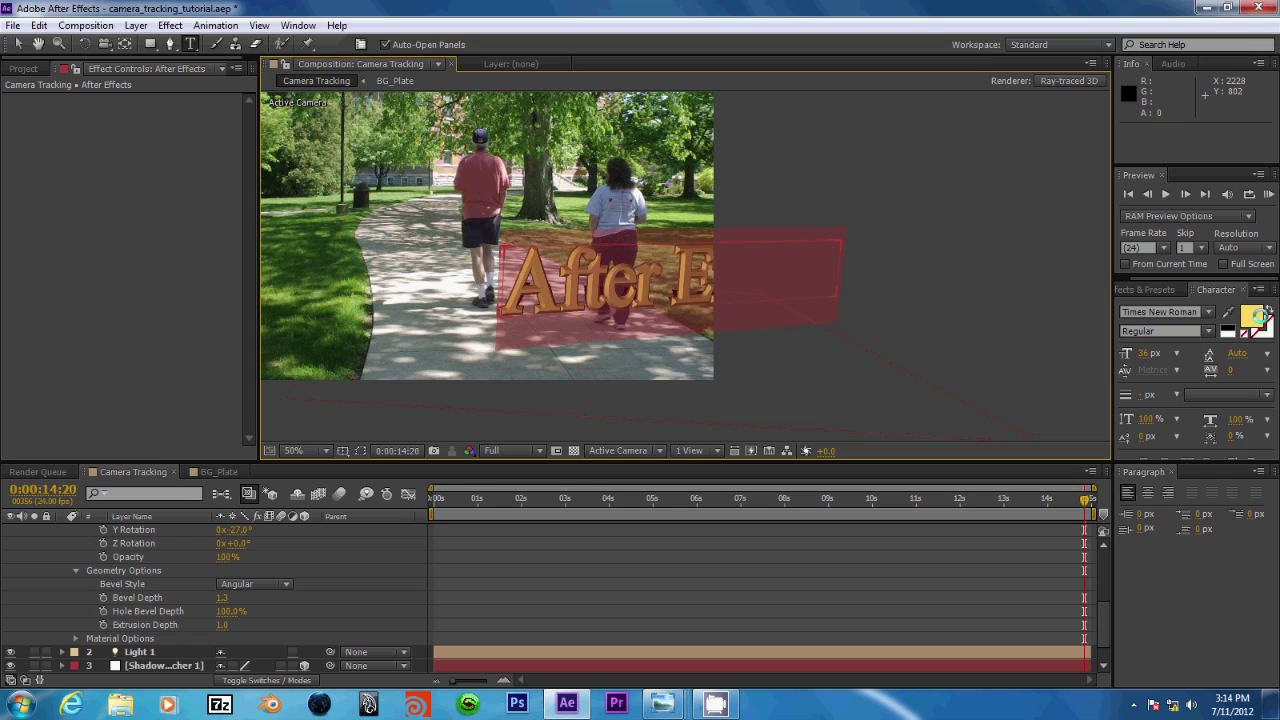
left_click(1251, 317)
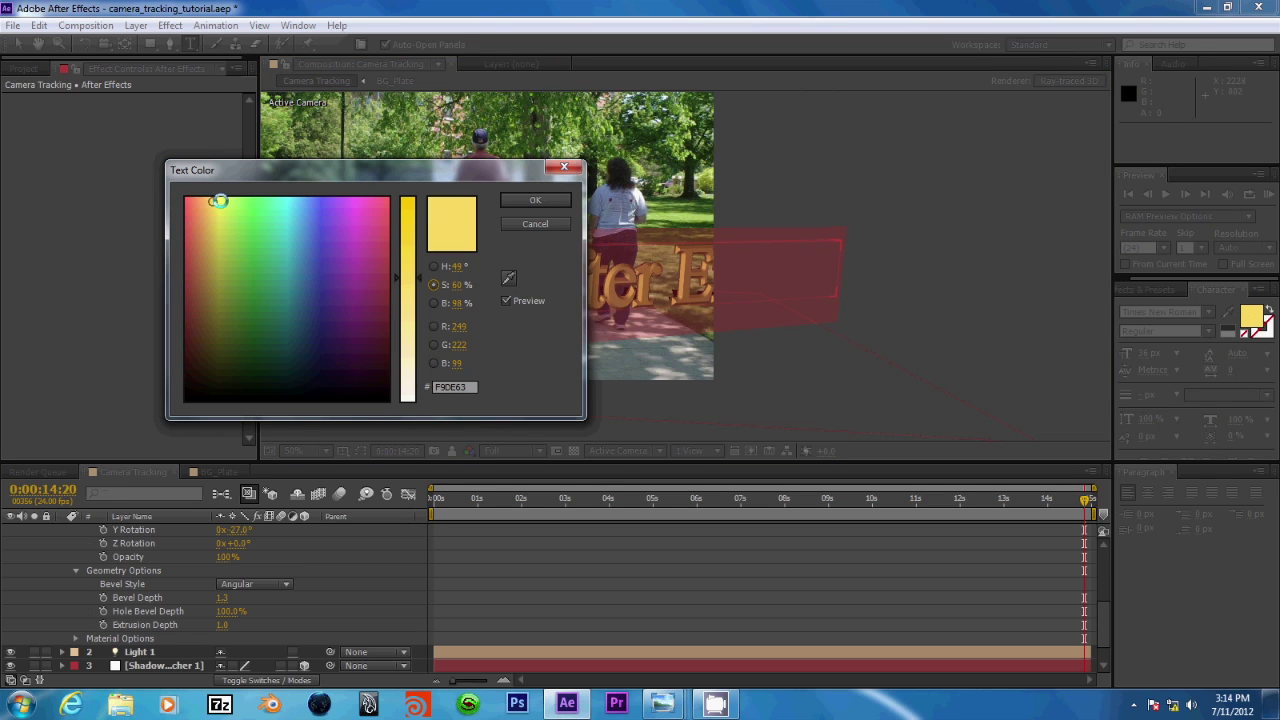
mouse_move(213, 202)
left_mouse_down()
mouse_move(229, 201)
mouse_move(240, 225)
left_mouse_up()
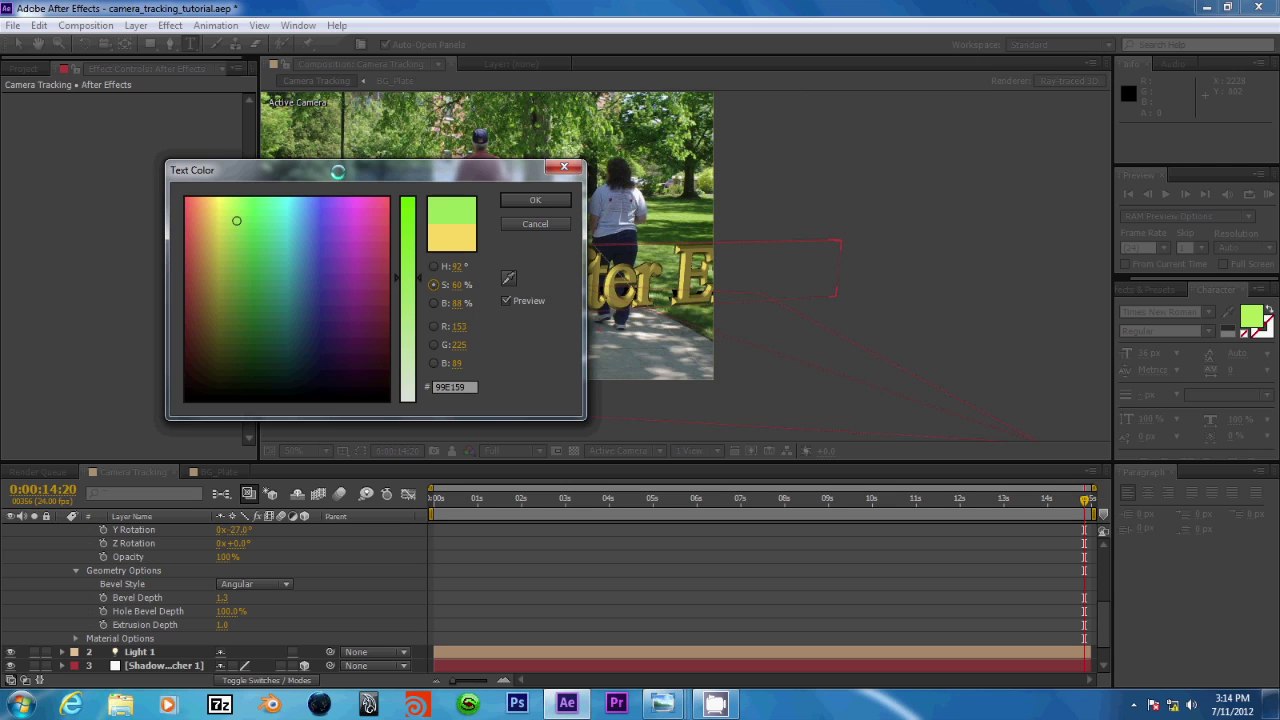
left_click_drag(337, 172, 190, 147)
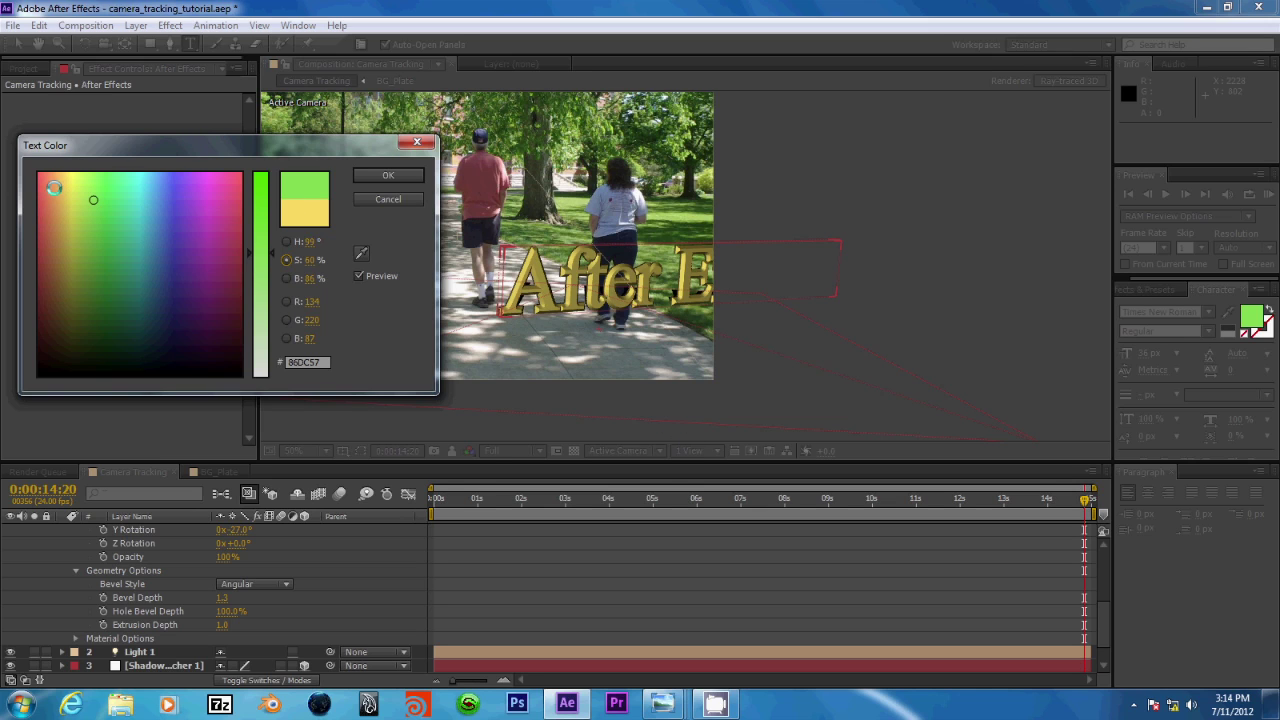
left_click(68, 181)
left_click_drag(68, 181, 68, 174)
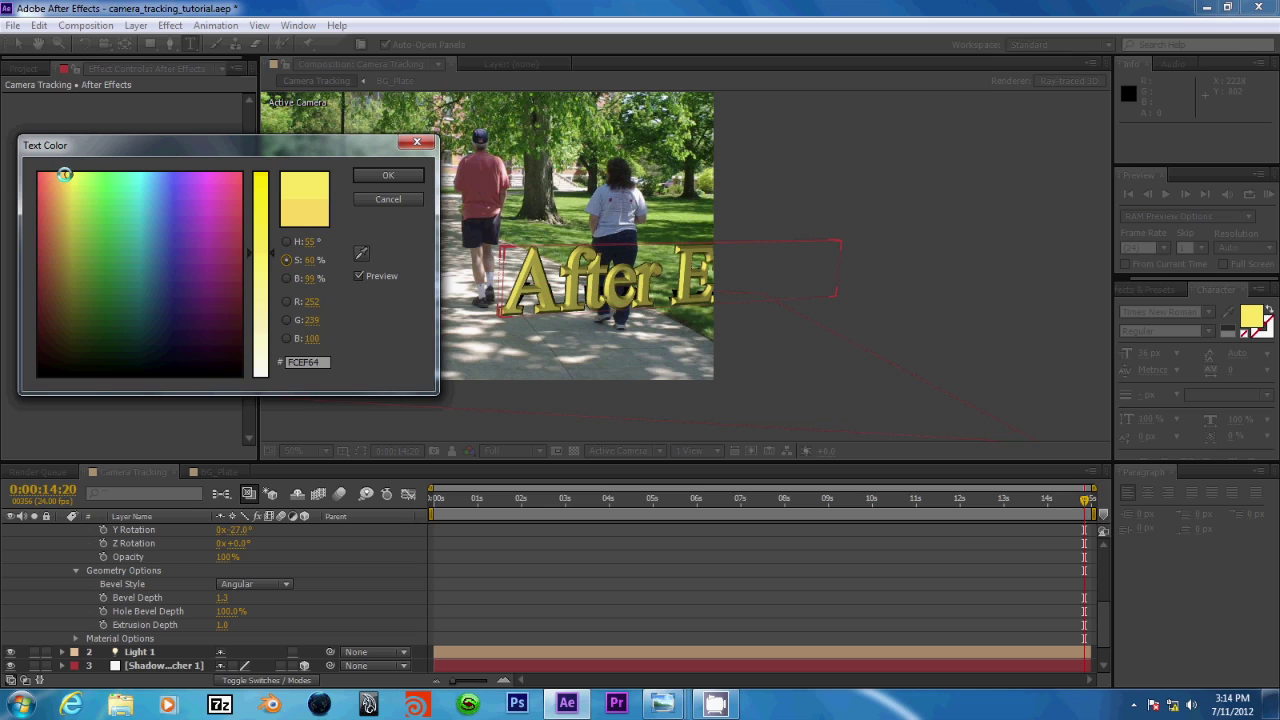
left_click(63, 174)
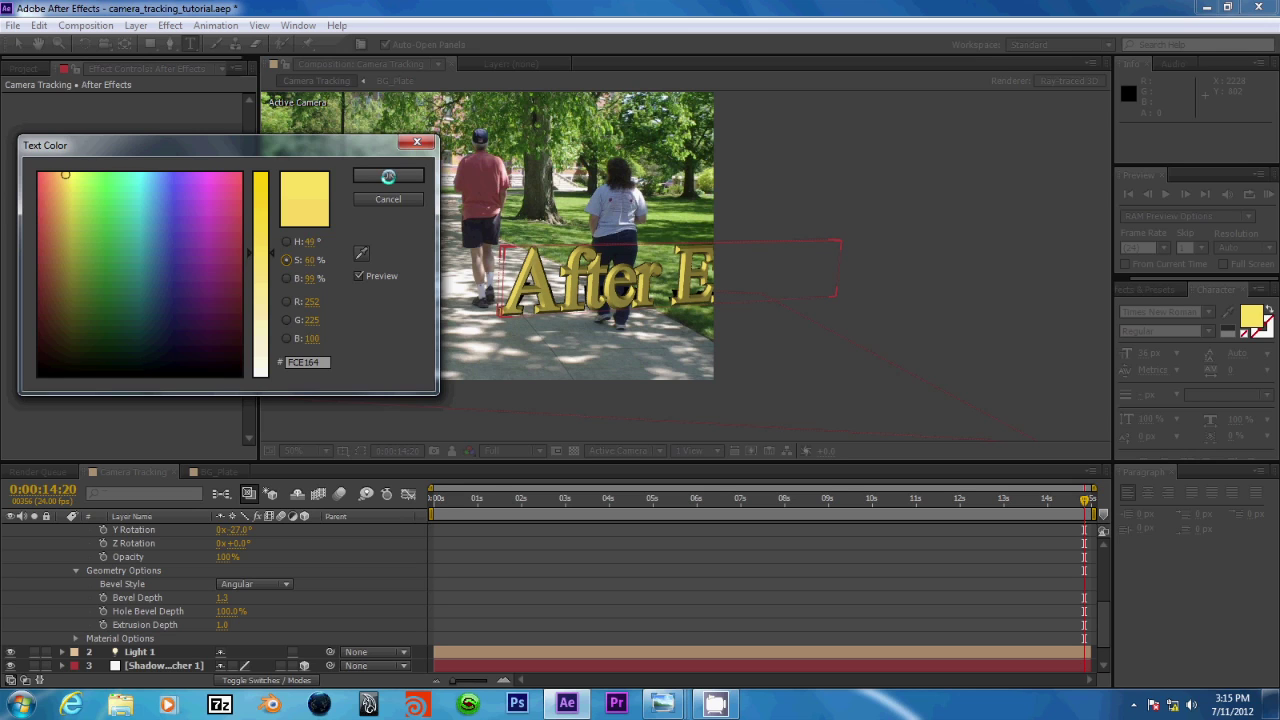
left_click(288, 277)
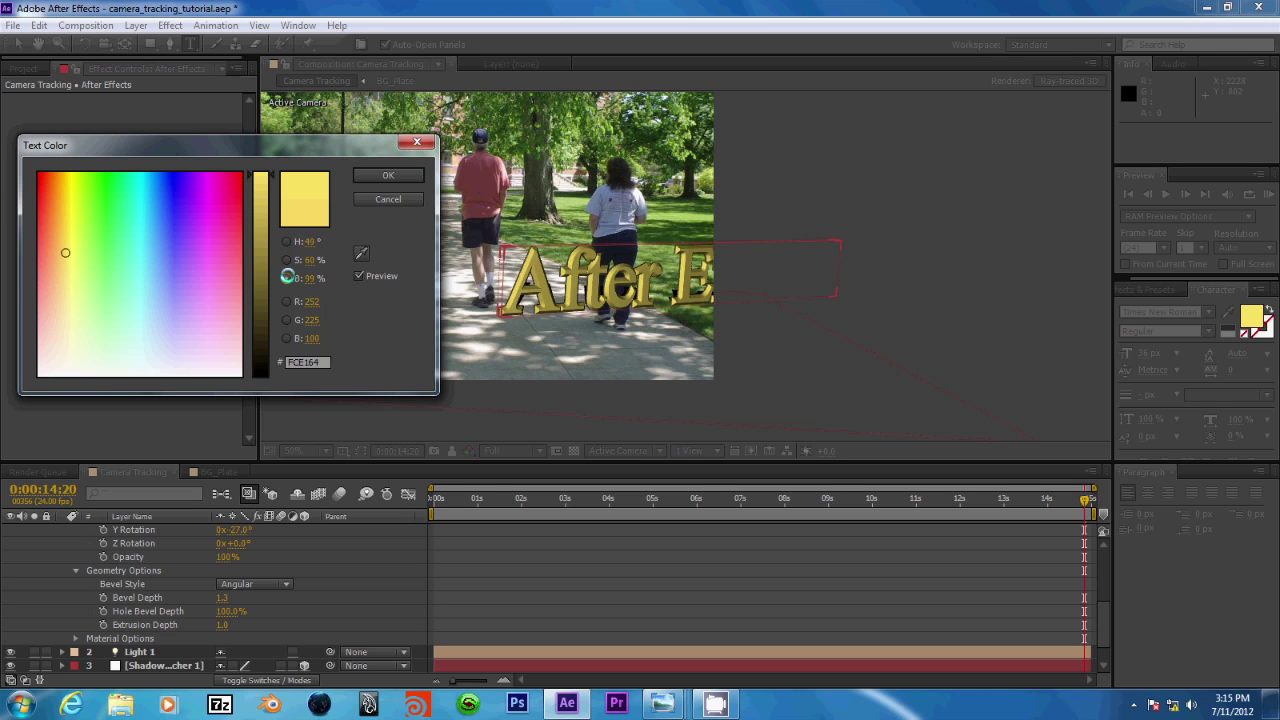
left_click(377, 173)
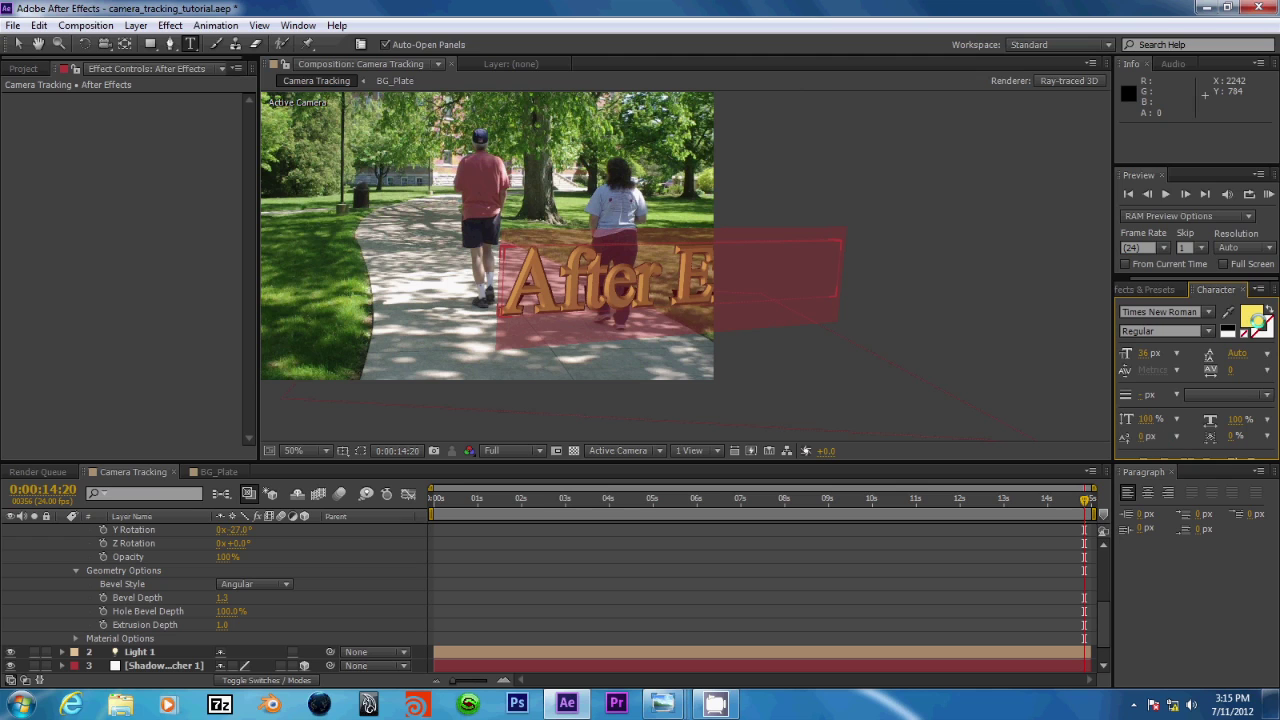
Darken the gold text fill slightly to #ECD35D.
left_click(1251, 317)
left_click(264, 180)
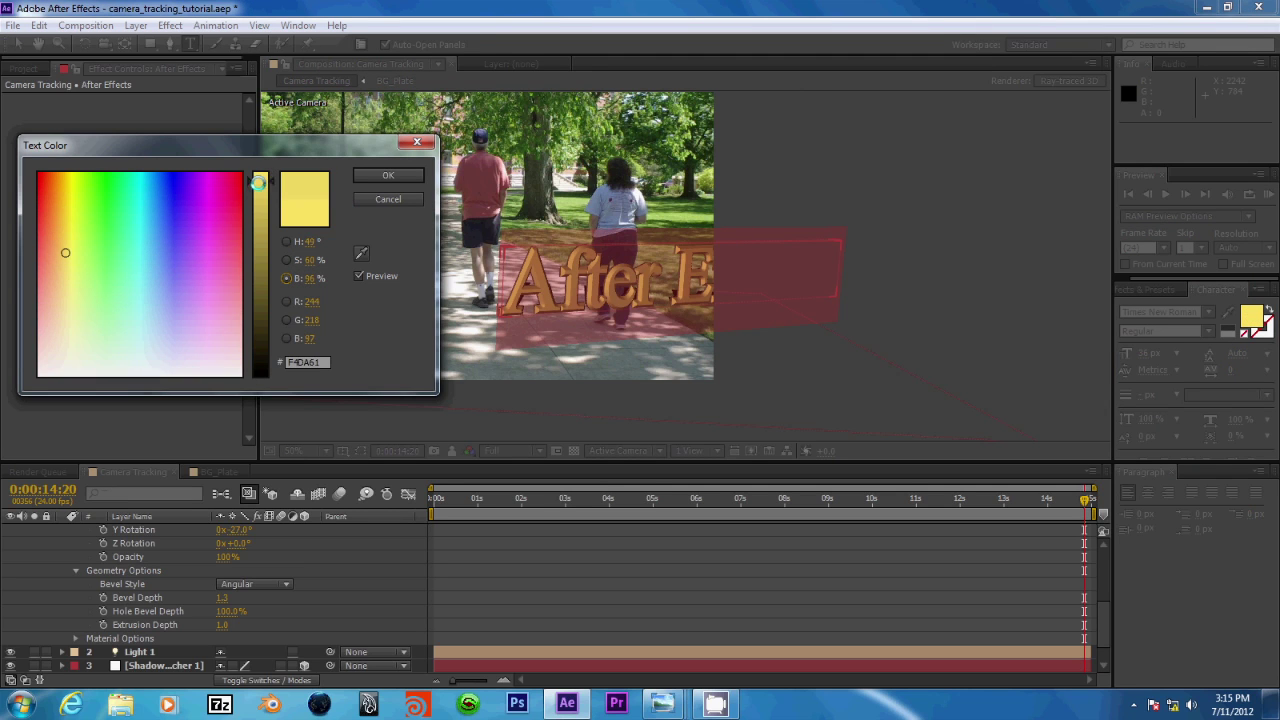
left_click(264, 186)
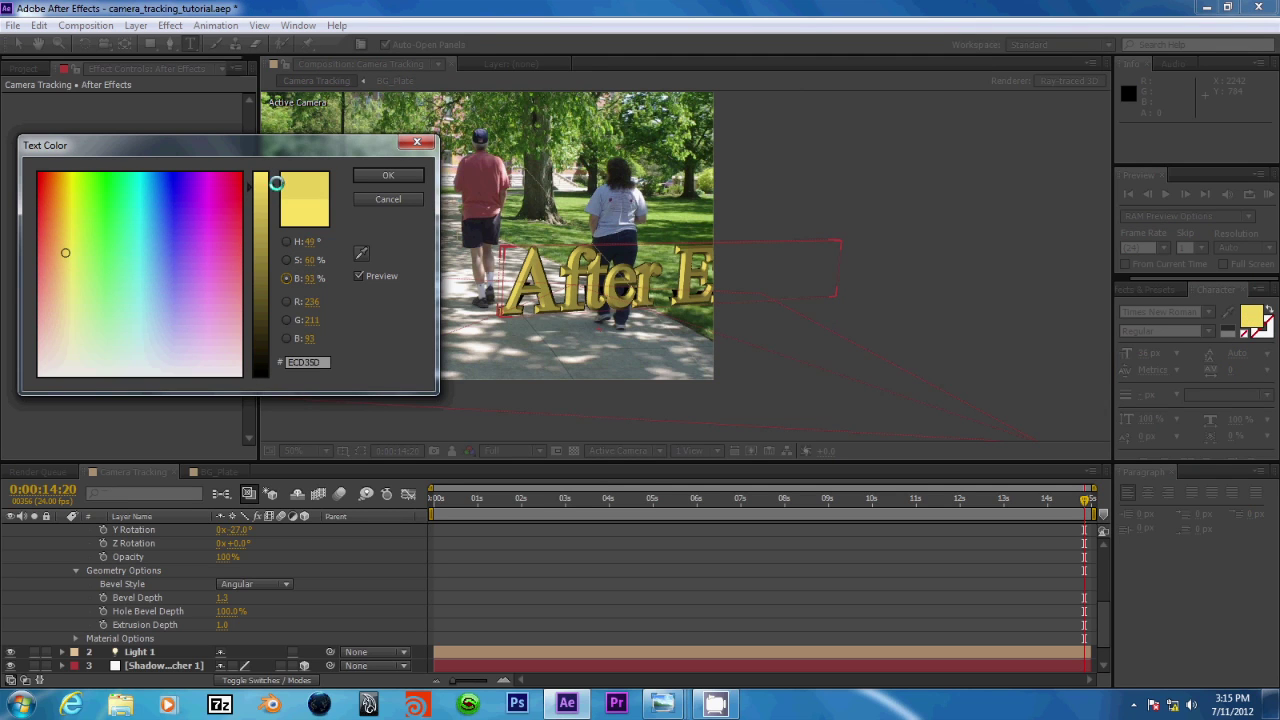
left_click(388, 176)
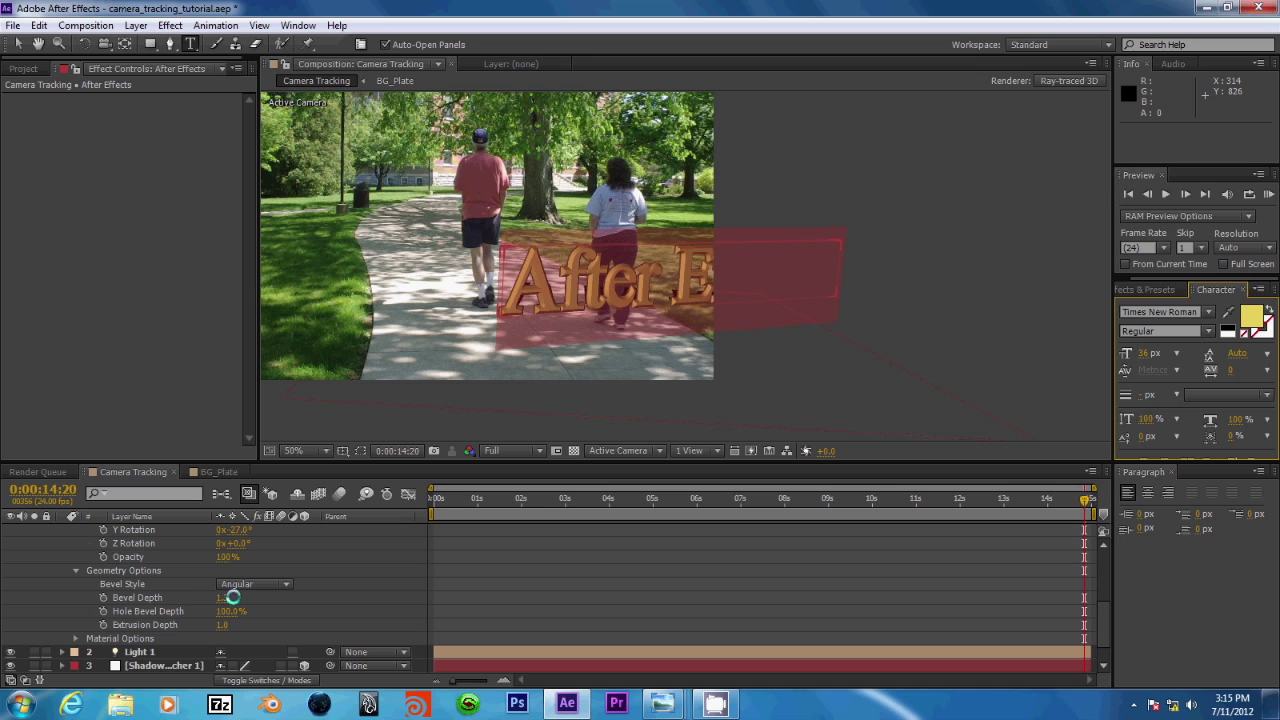
Set the text layer's Y Rotation to -23°.
left_click(134, 529)
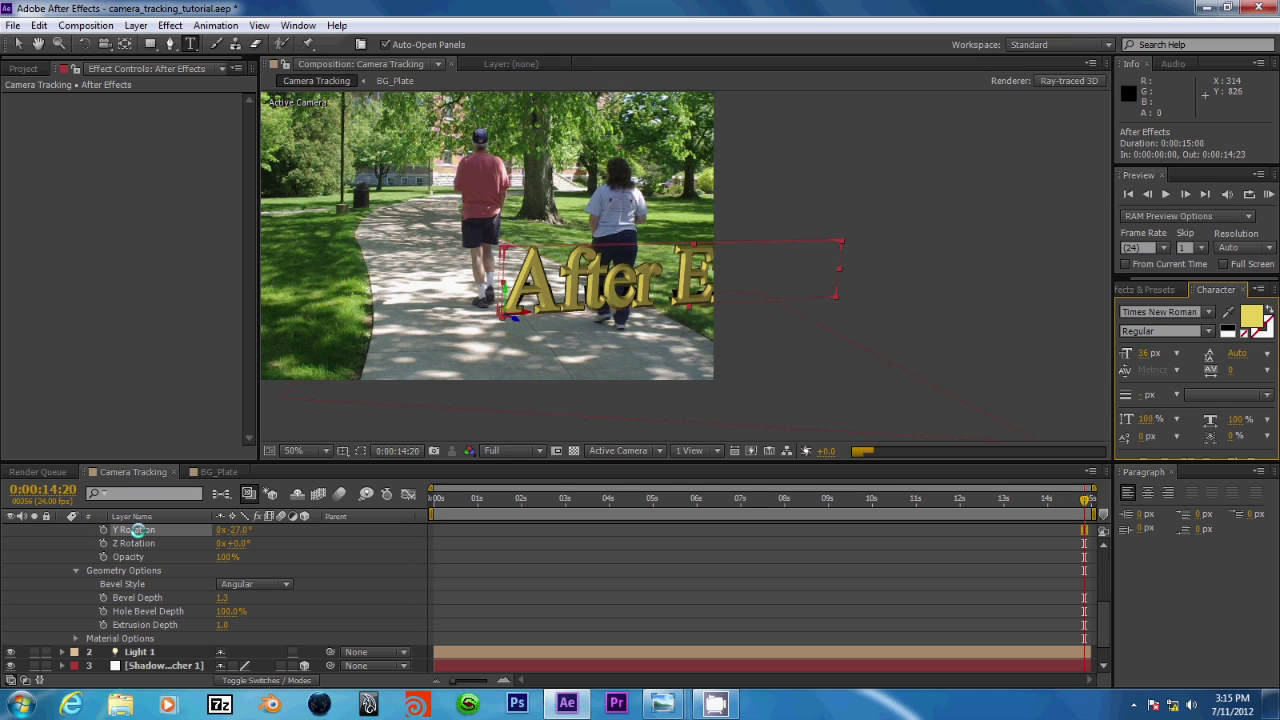
left_click(237, 529)
type("-23")
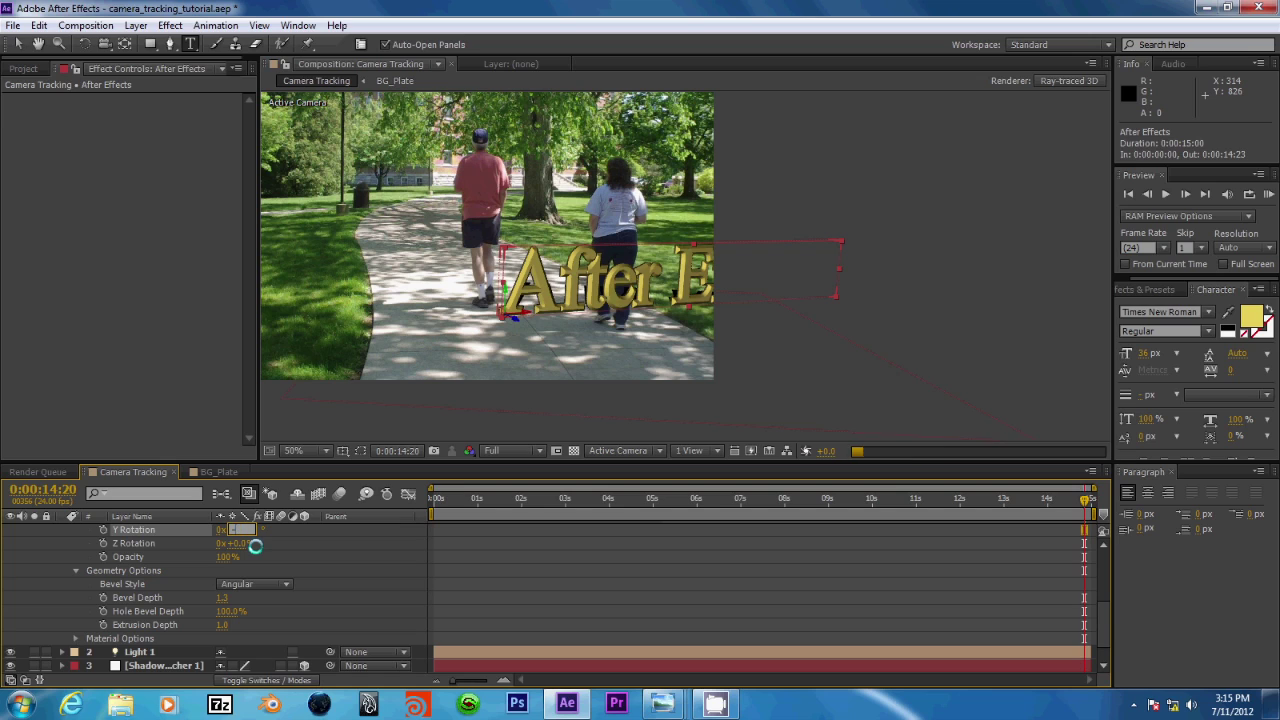
key("Return")
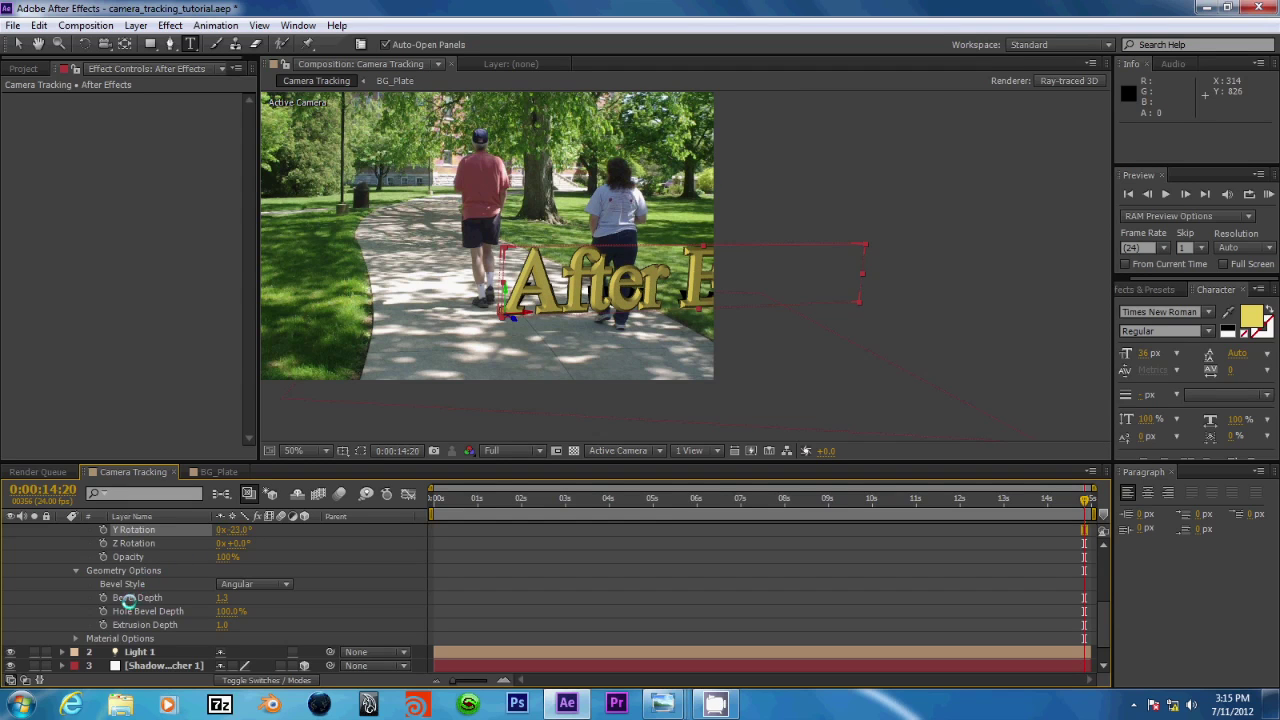
Select Light 1 and switch the viewer to the Top 3D view.
left_click(133, 651)
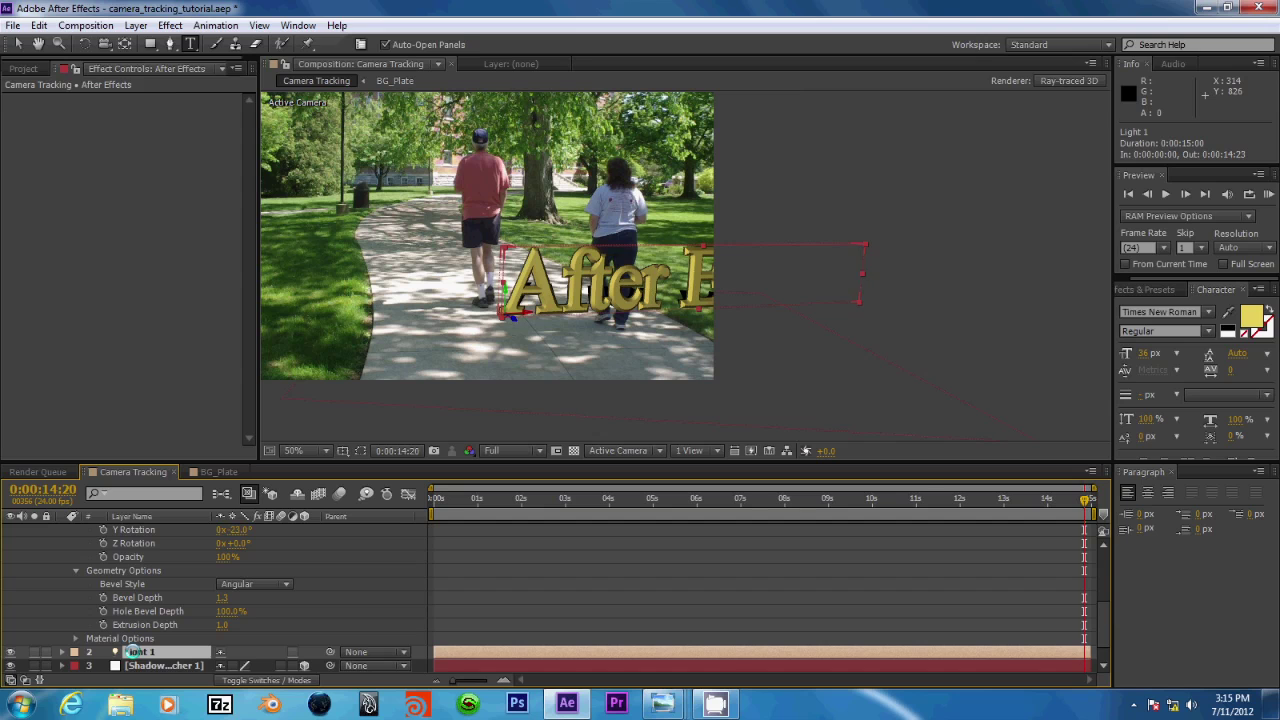
scroll(165, 576, "up", 1)
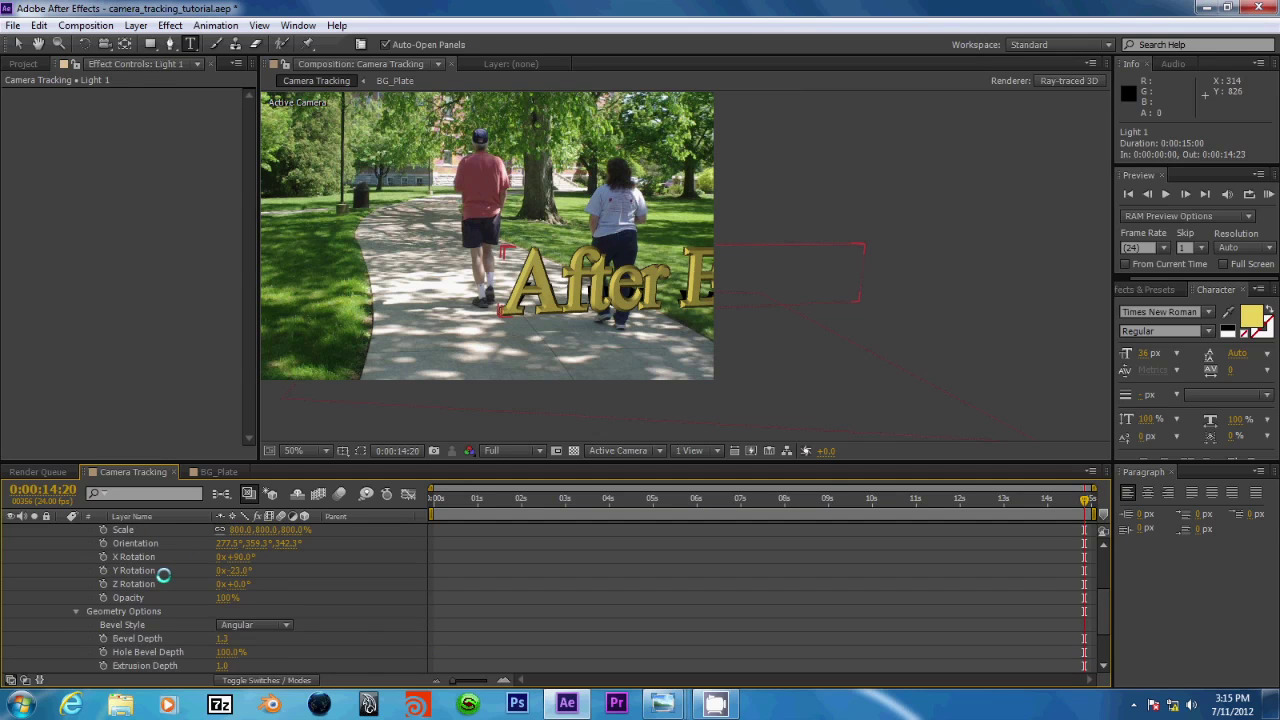
scroll(163, 576, "down", 2)
scroll(509, 324, "down", 4)
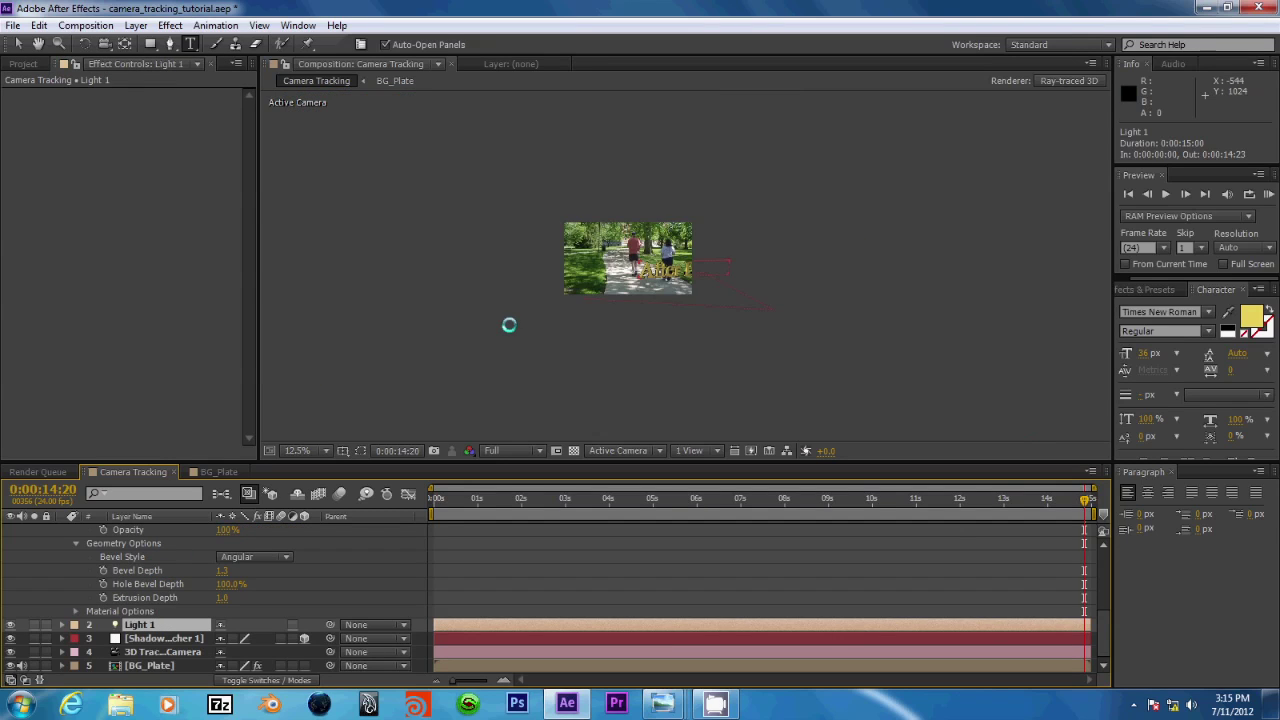
scroll(509, 324, "up", 4)
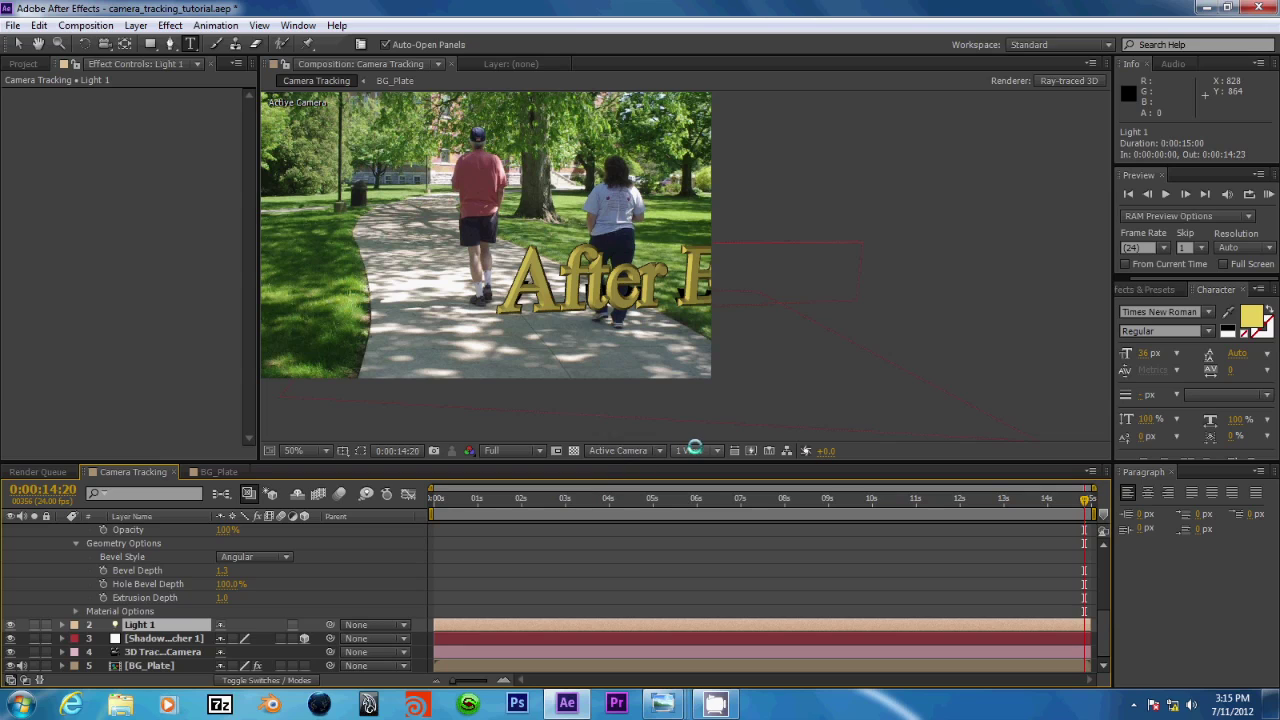
left_click(697, 450)
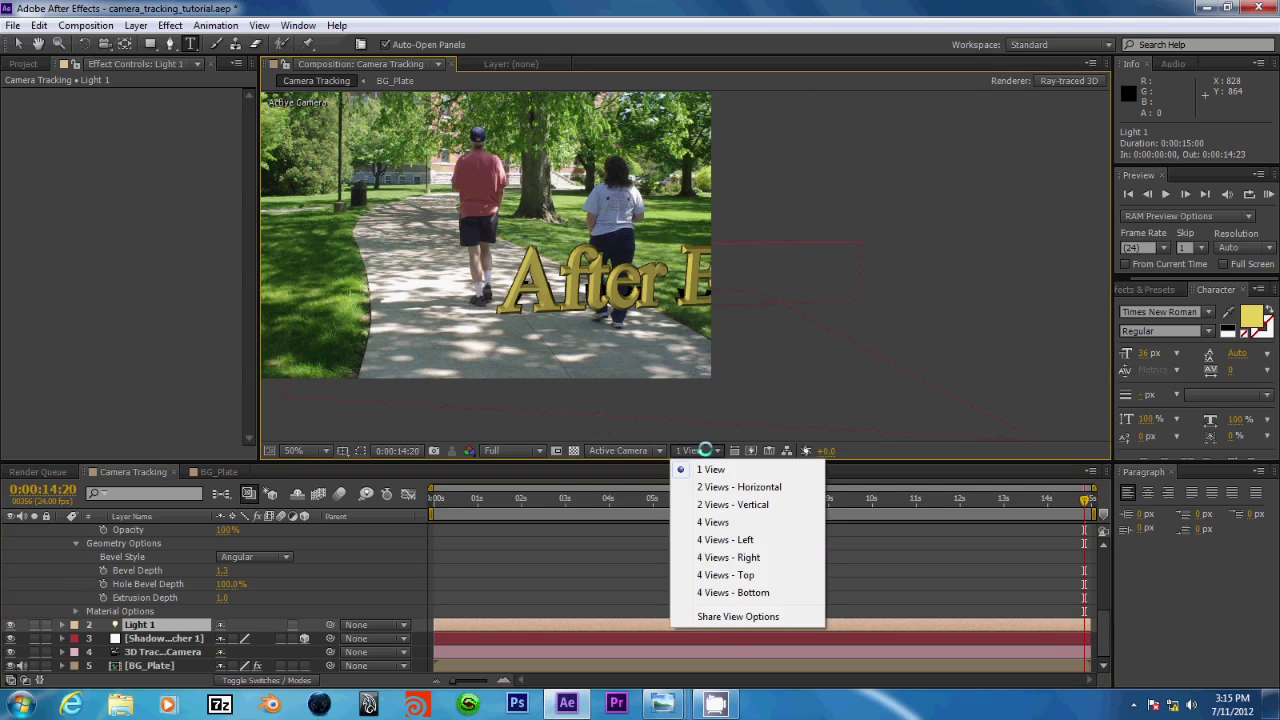
left_click(617, 451)
left_click(620, 554)
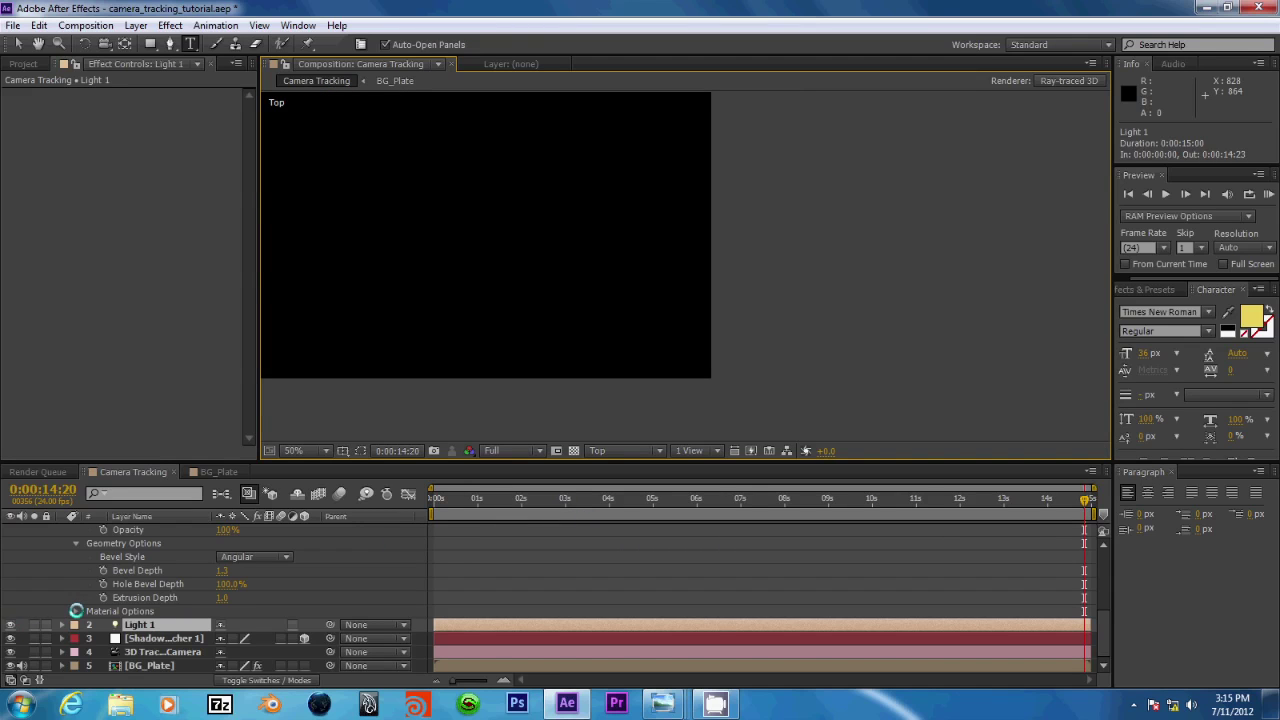
Expand the text's Material Options and set Diffuse to 80%.
left_click(76, 611)
left_click(111, 530)
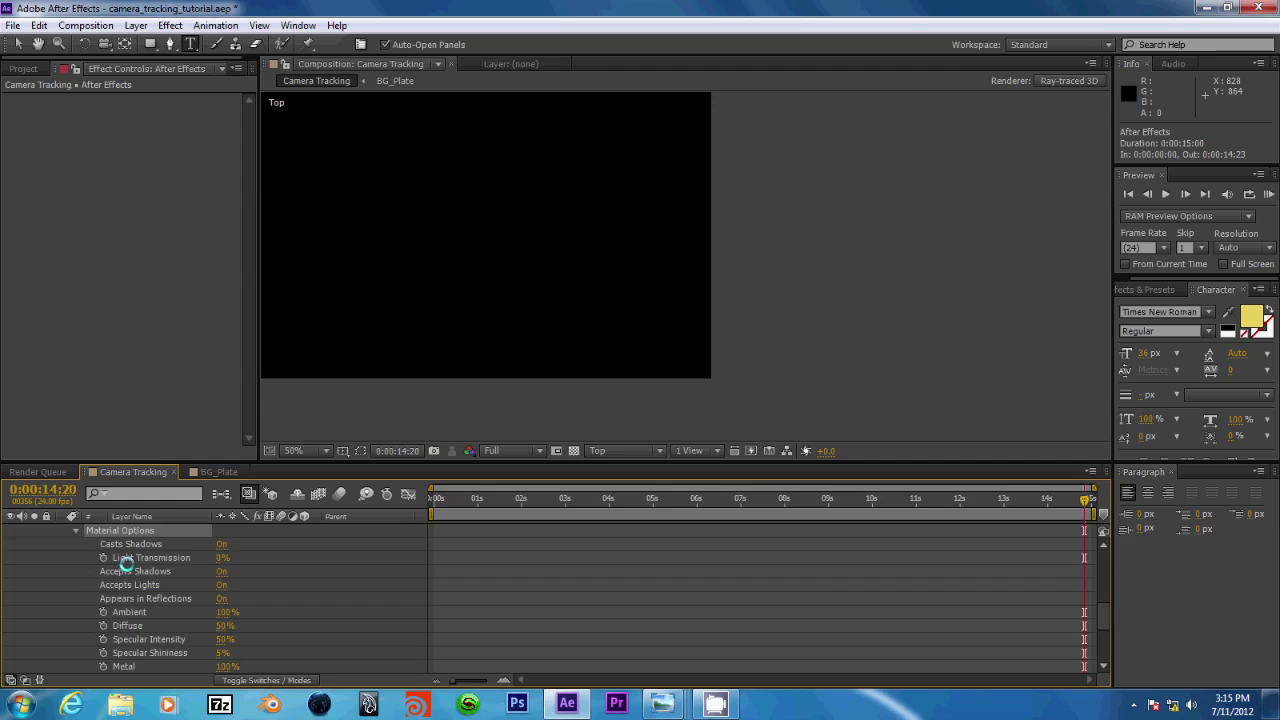
scroll(130, 575, "up", 2)
scroll(139, 580, "down", 1)
scroll(139, 584, "up", 3)
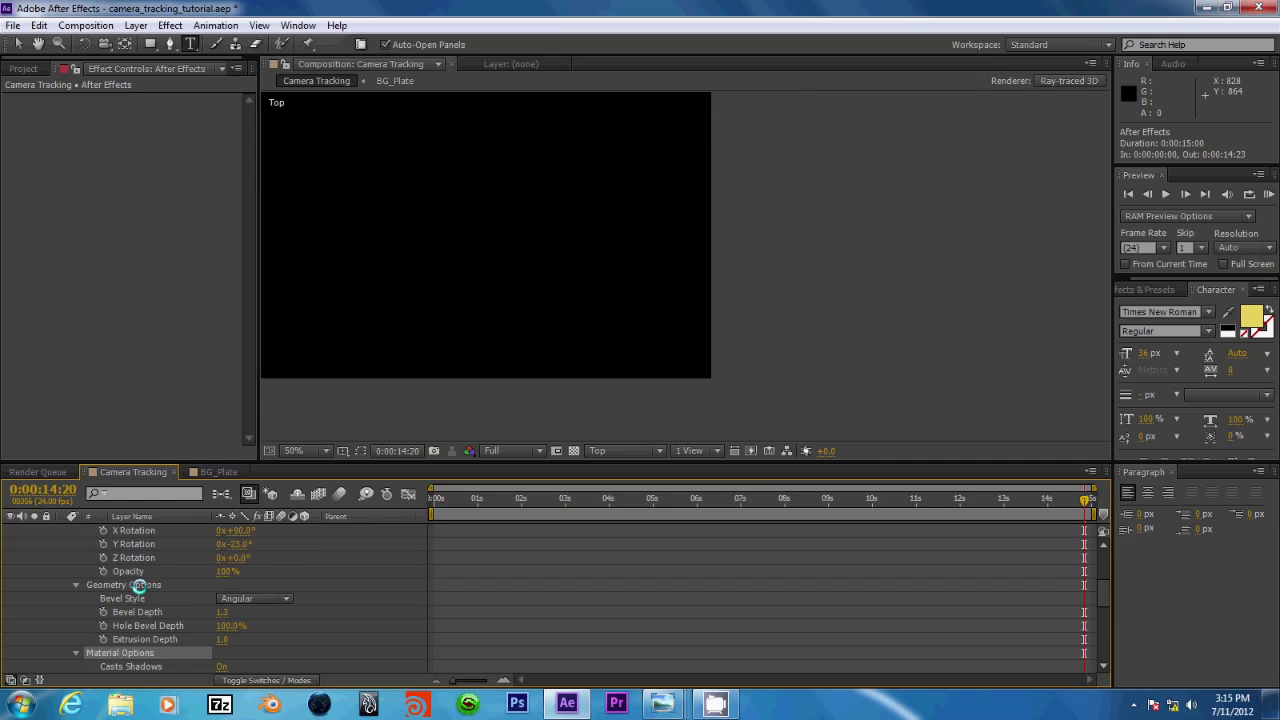
scroll(139, 584, "down", 4)
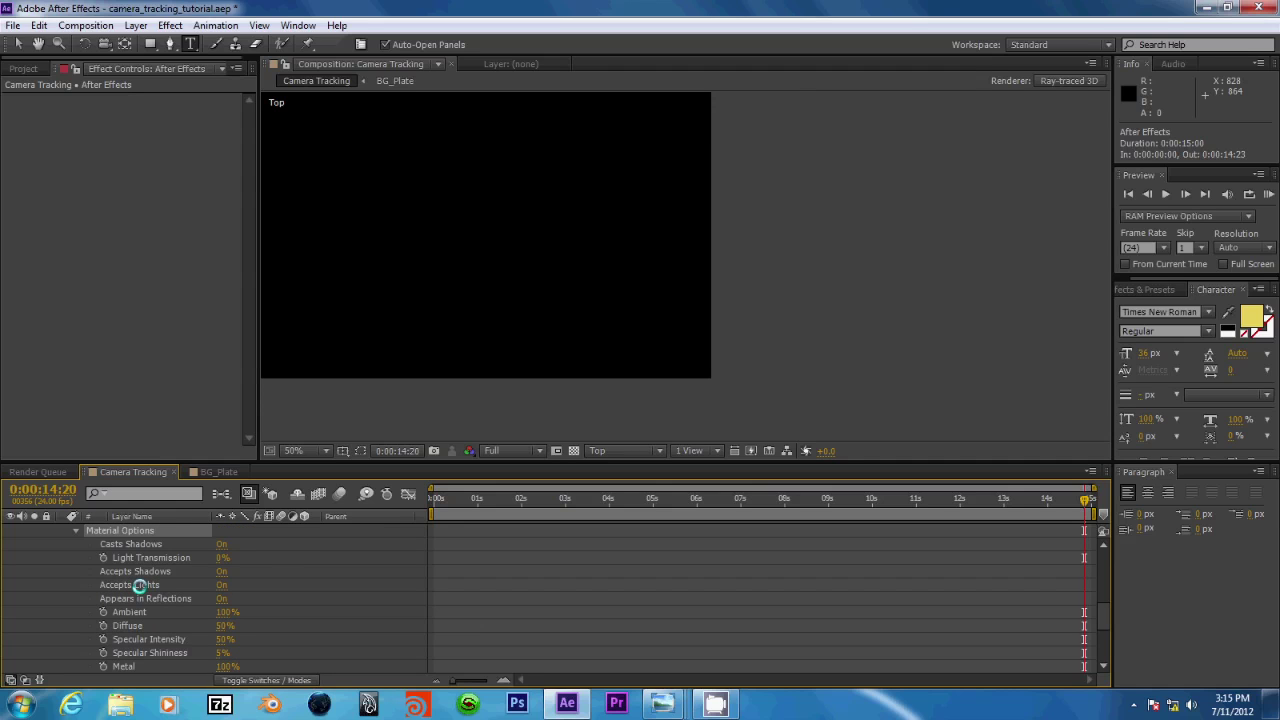
scroll(139, 584, "down", 1)
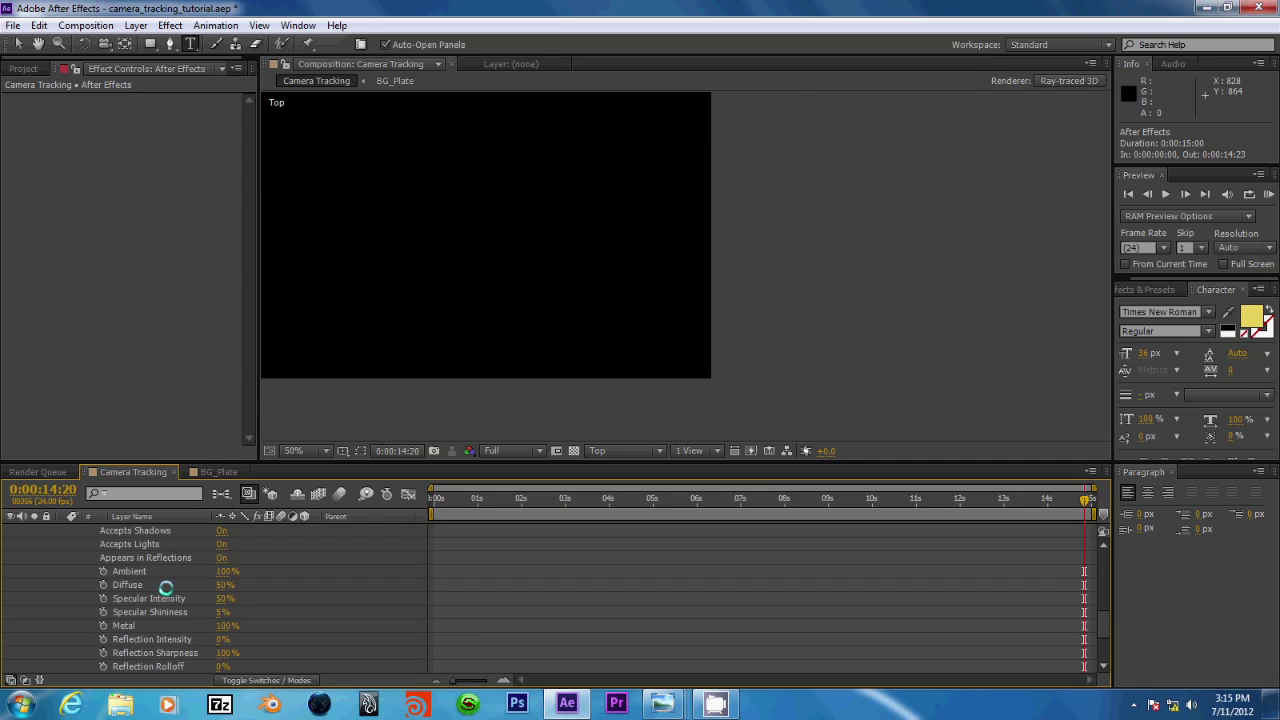
left_click(224, 584)
type("80")
Set the text's Specular Intensity to 33% and Metal to 50%.
left_click(226, 598)
type("33")
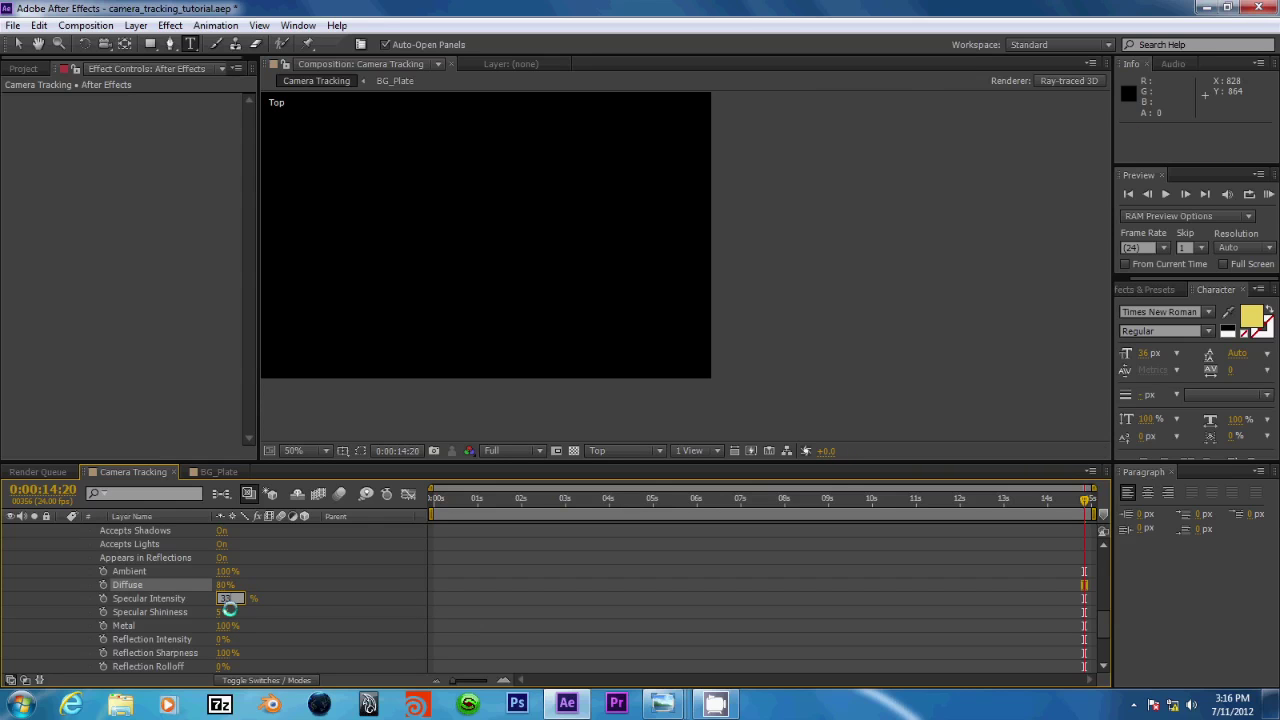
key("Return")
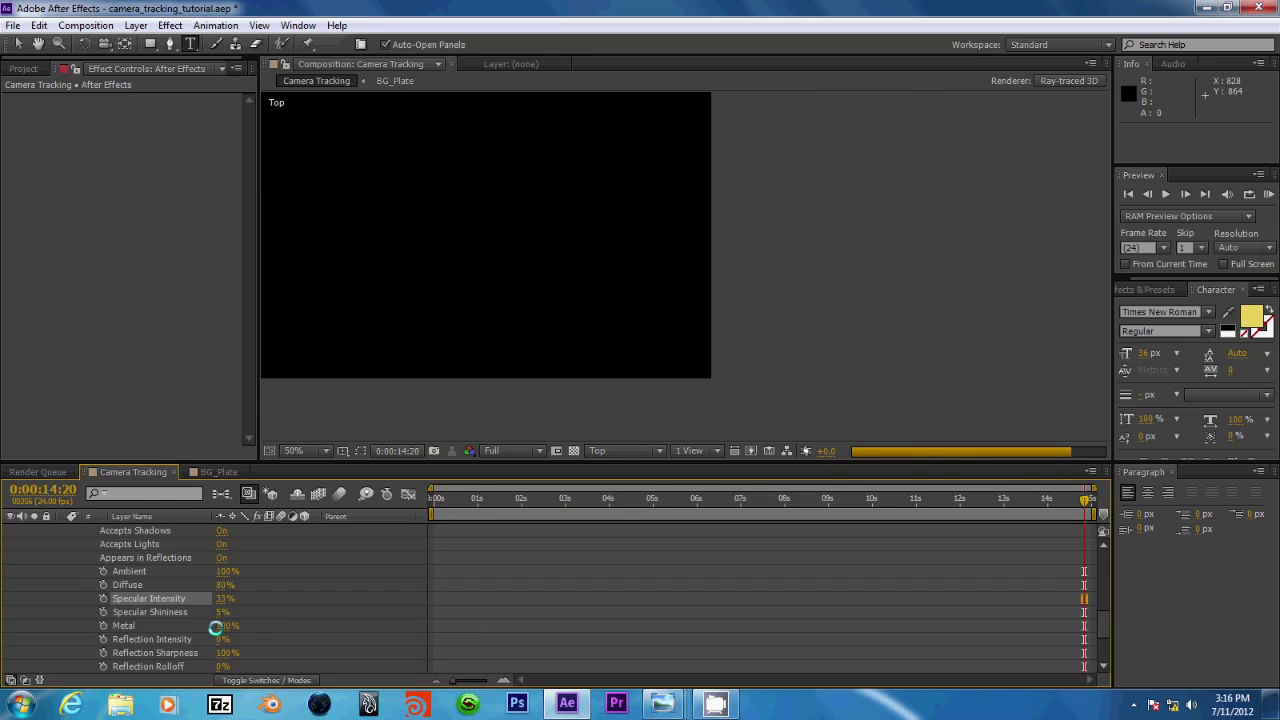
left_click(222, 625)
type("0")
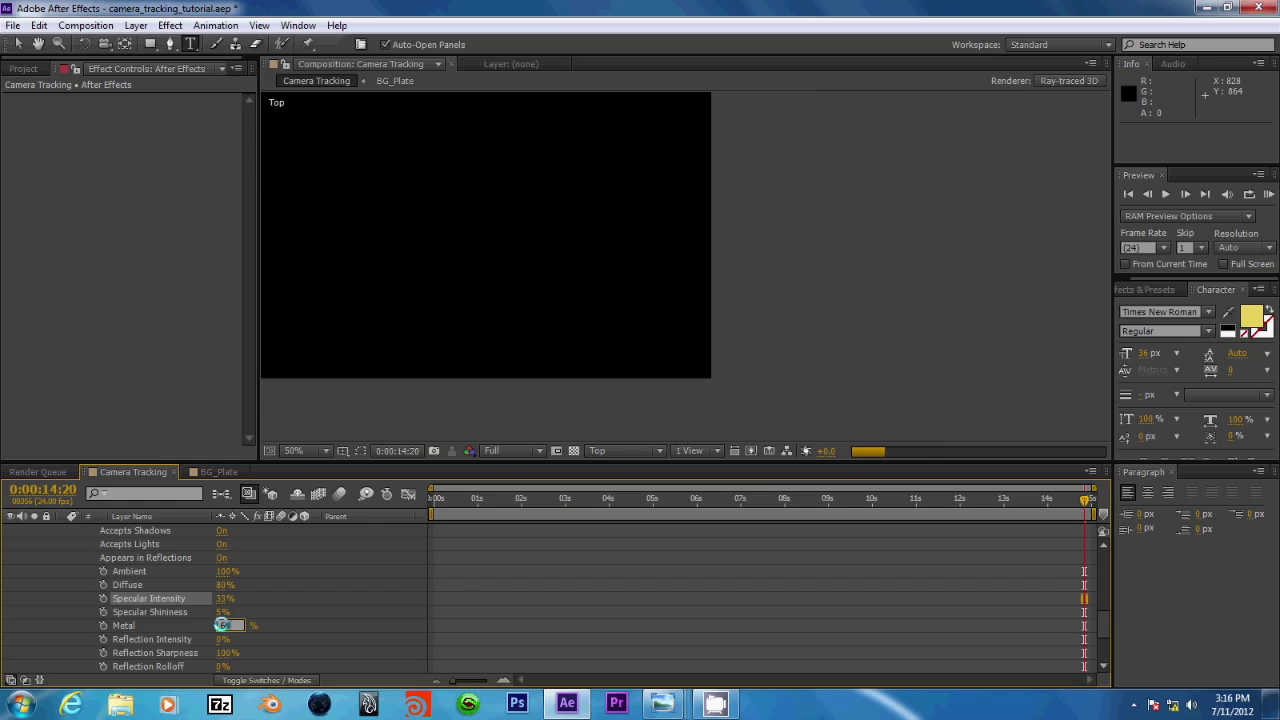
key("Return")
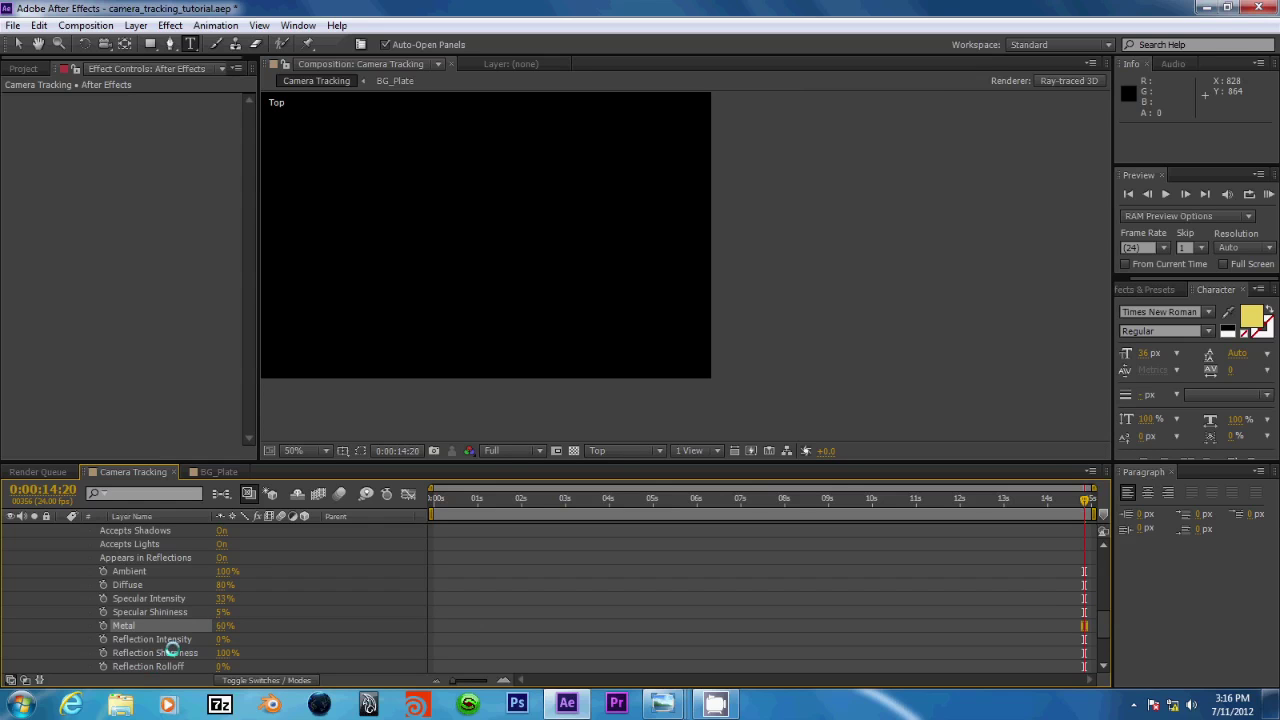
left_click(165, 639)
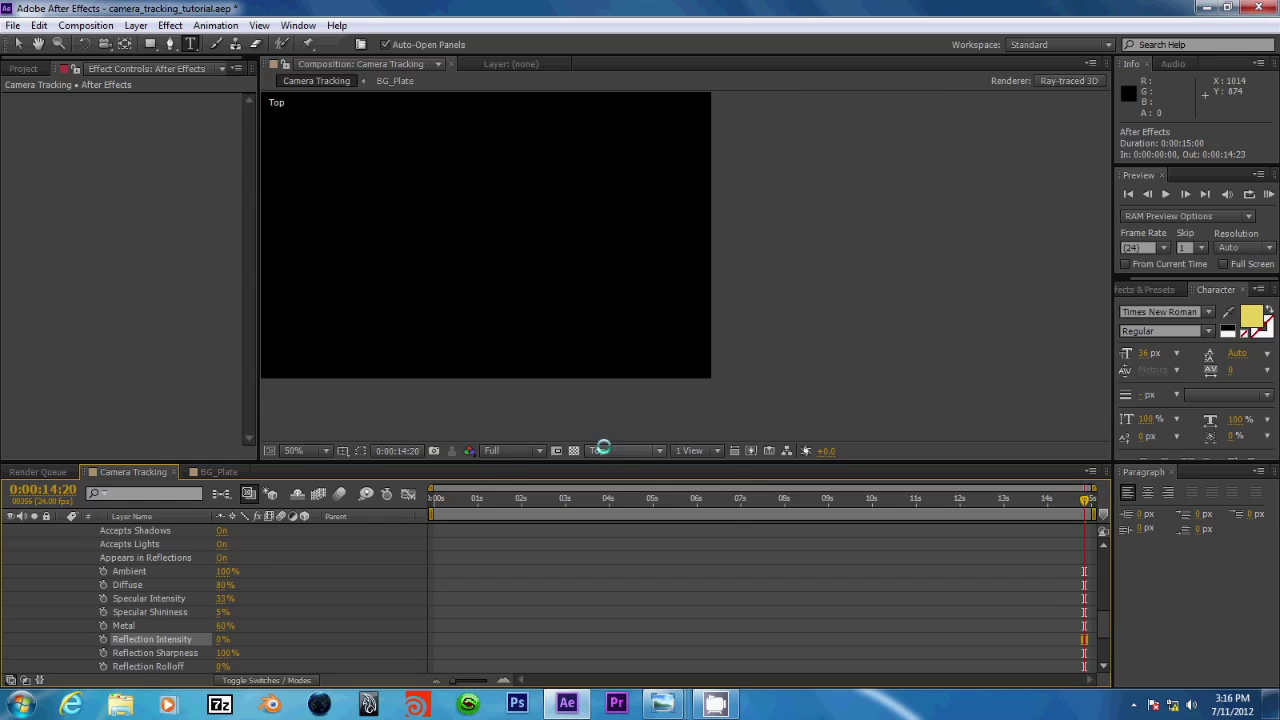
left_click(602, 450)
View through the Active Camera and set Diffuse to 60% and Reflection Intensity to 20%.
left_click(626, 469)
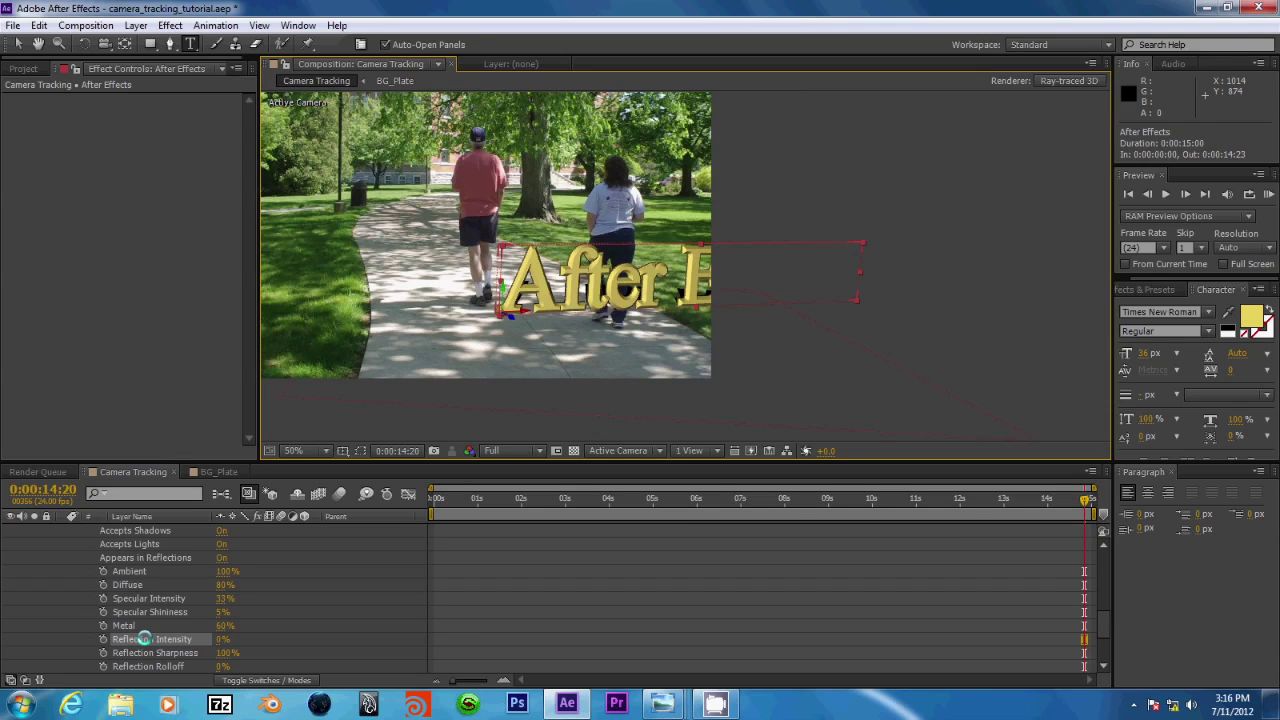
scroll(578, 296, "up", 2)
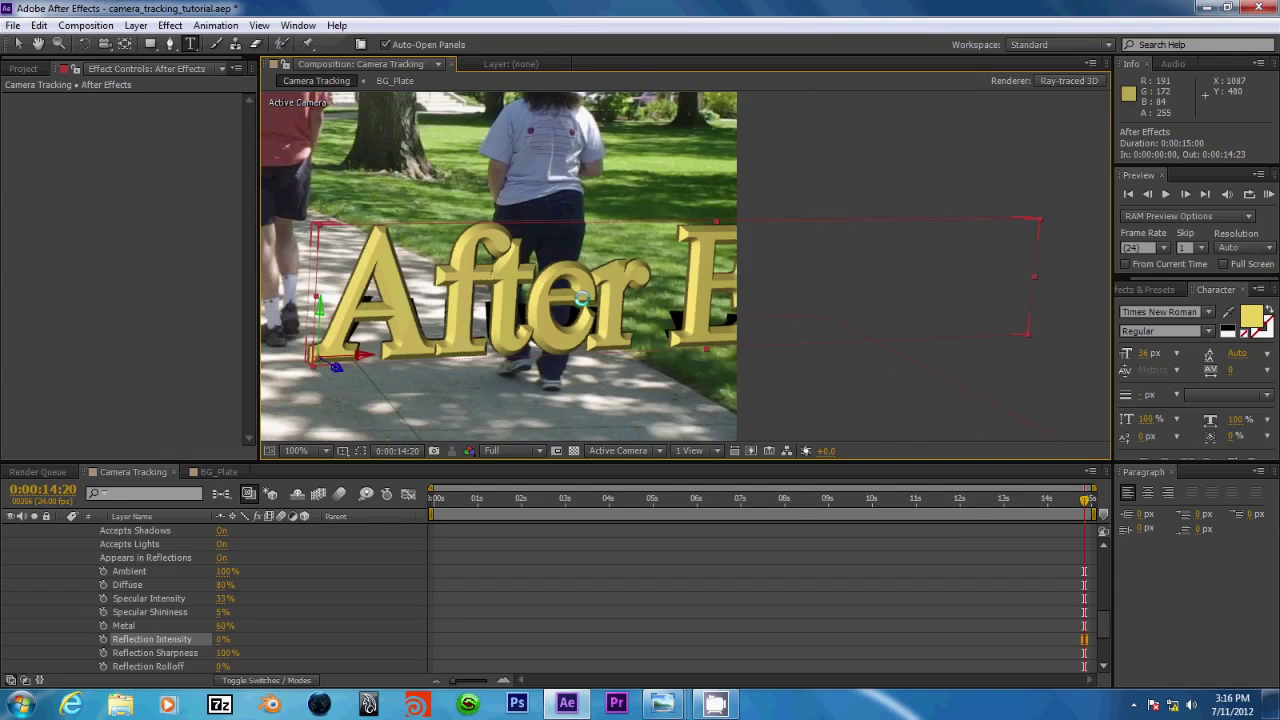
left_click(222, 584)
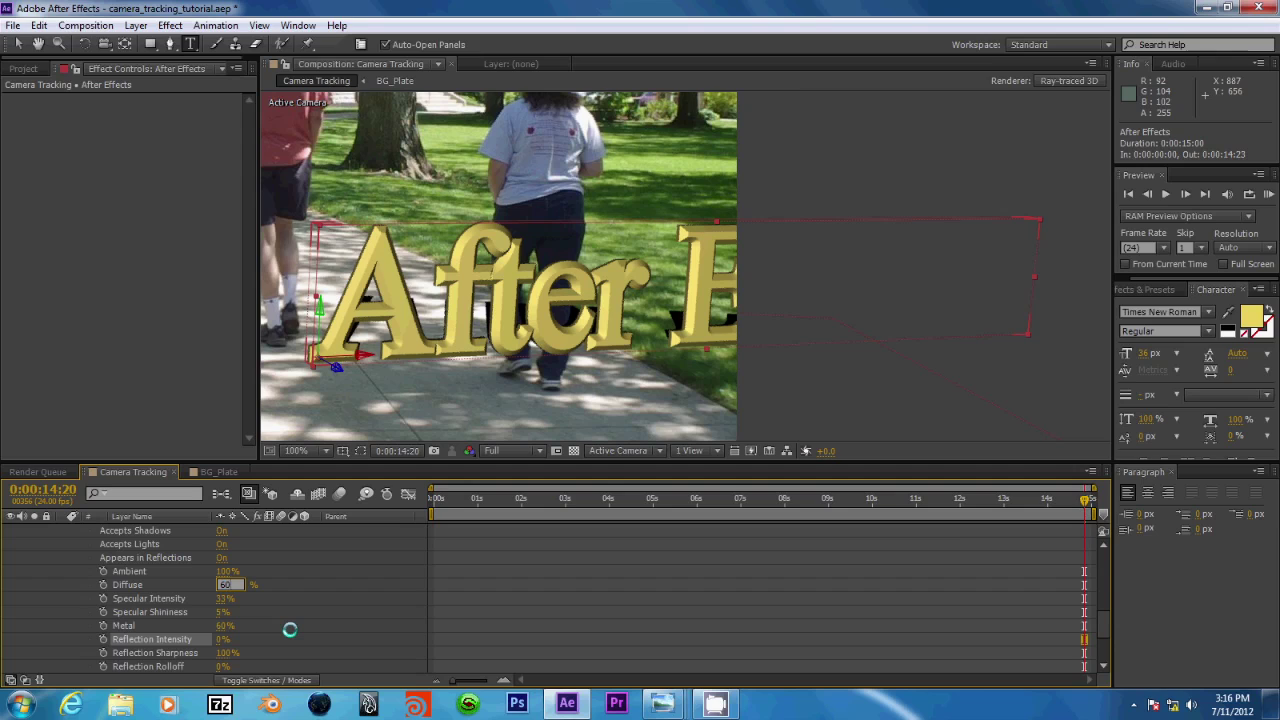
key("Return")
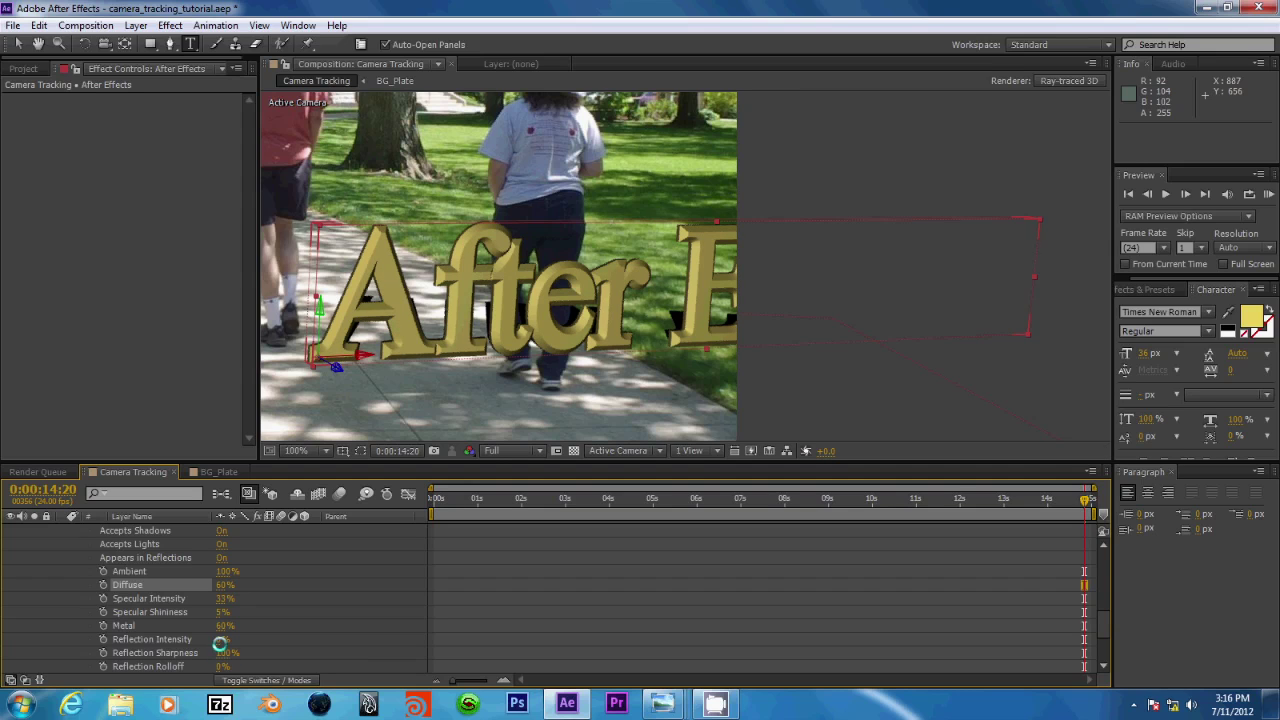
left_click(220, 638)
key("Return")
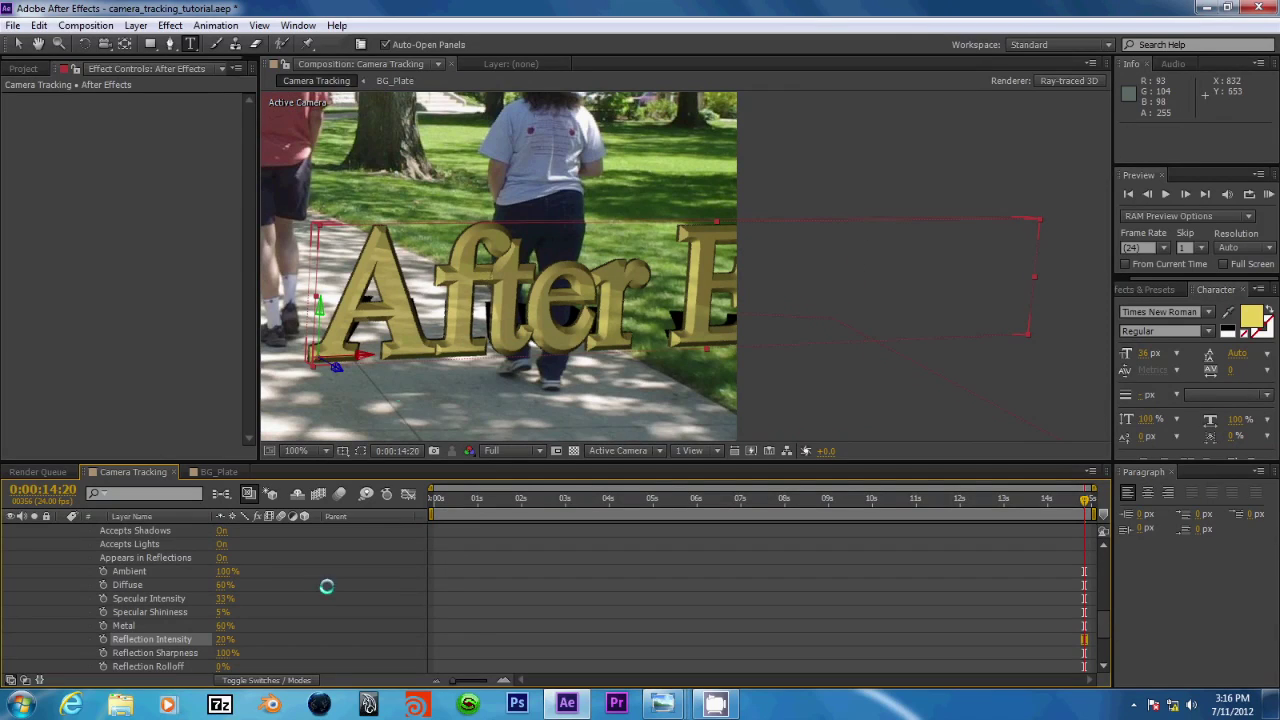
Set Reflection Sharpness to 50% and Reflection Rolloff to 50%.
left_click(228, 653)
type("75")
key("Return")
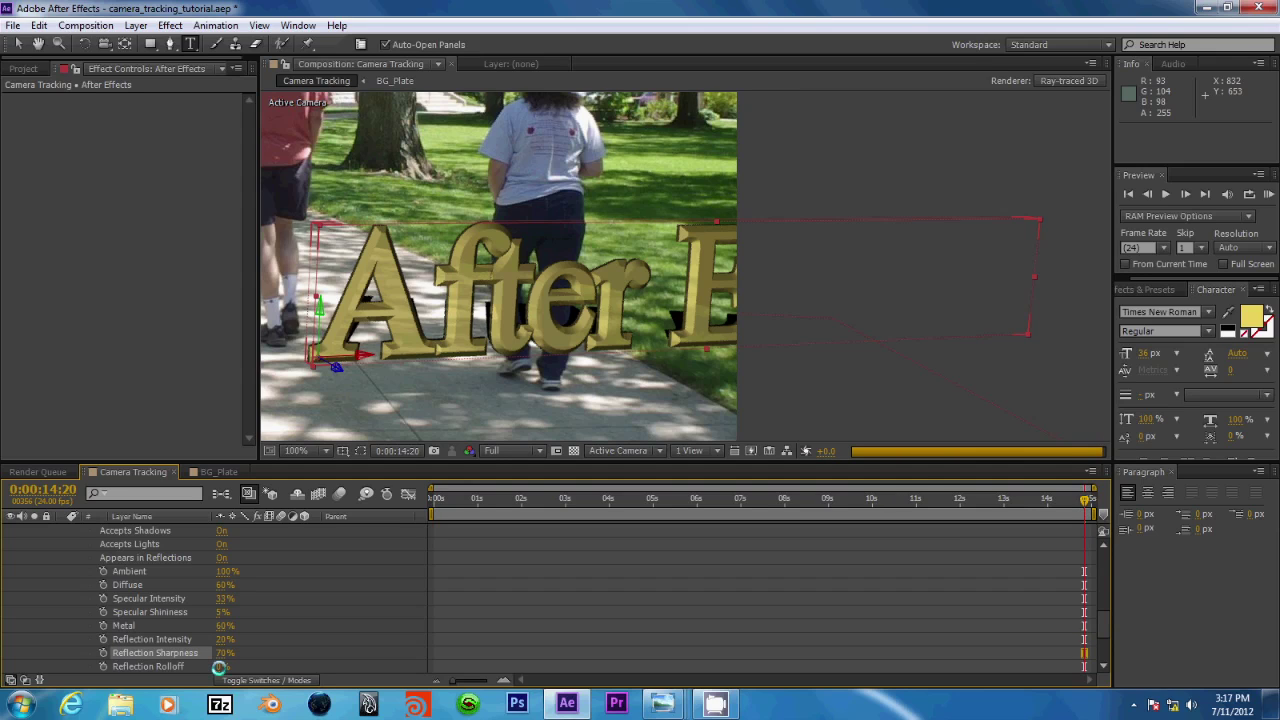
left_click(222, 667)
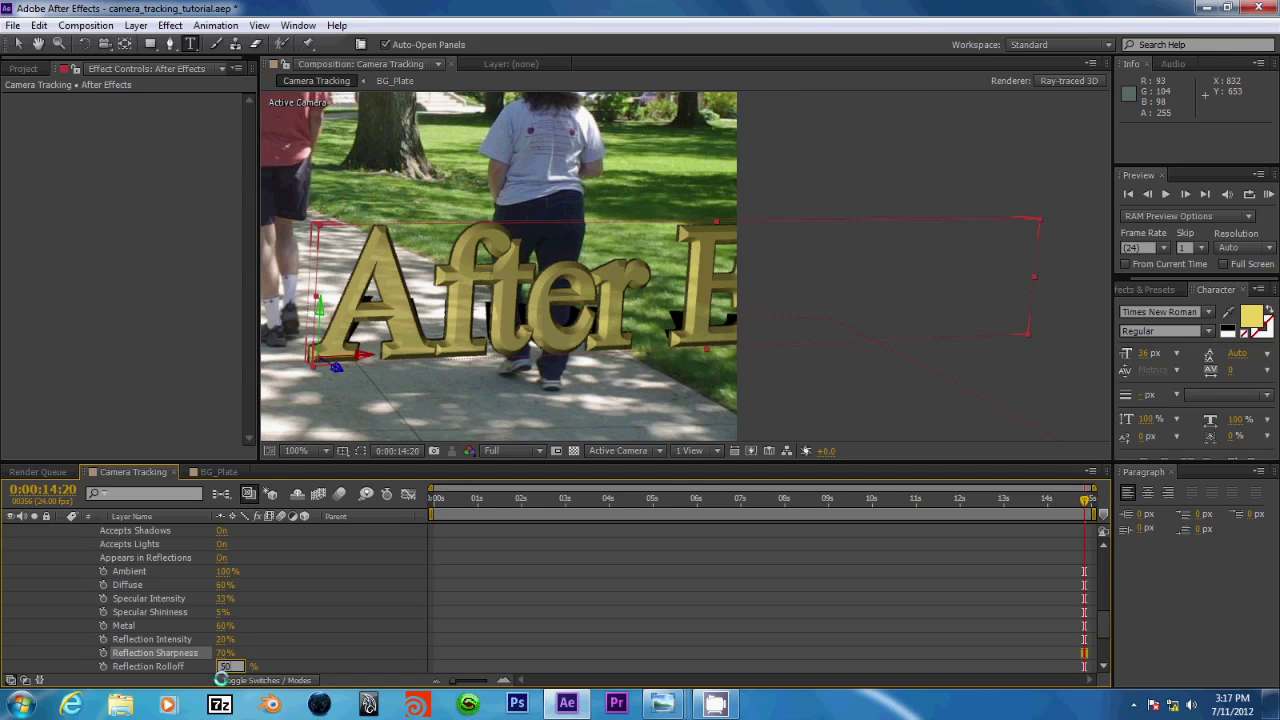
key("Return")
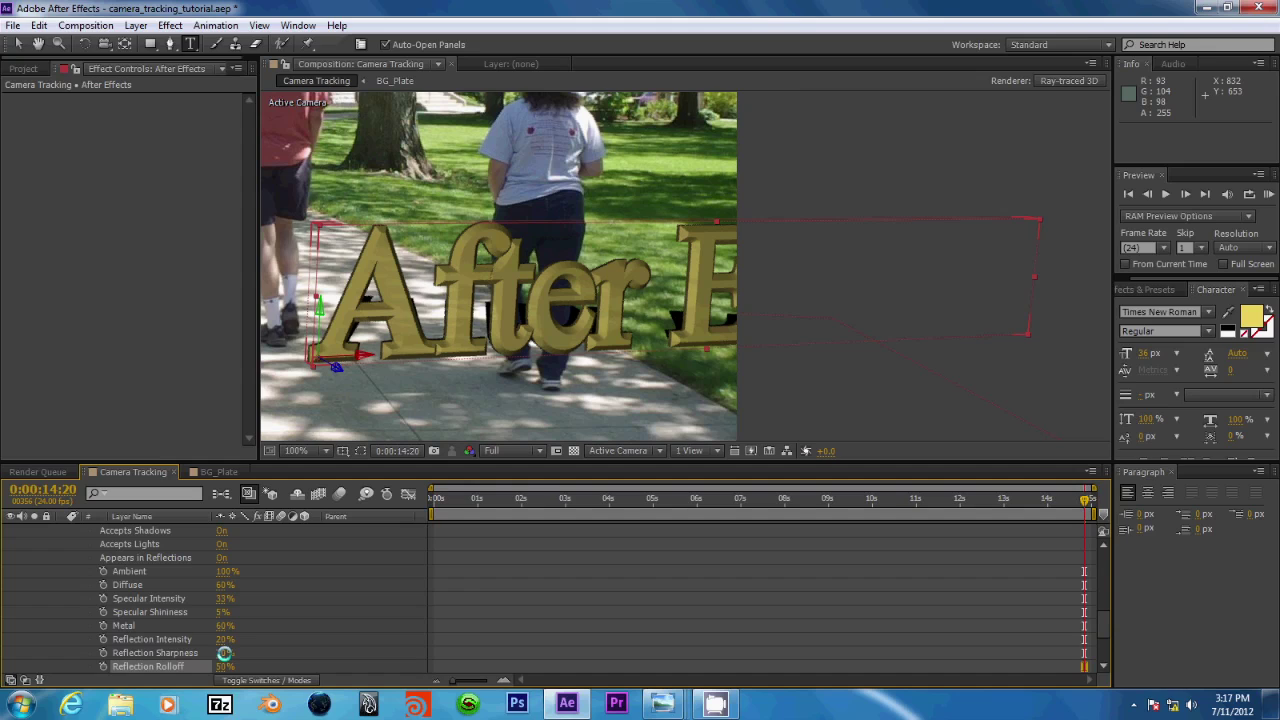
left_click(224, 652)
key("Return")
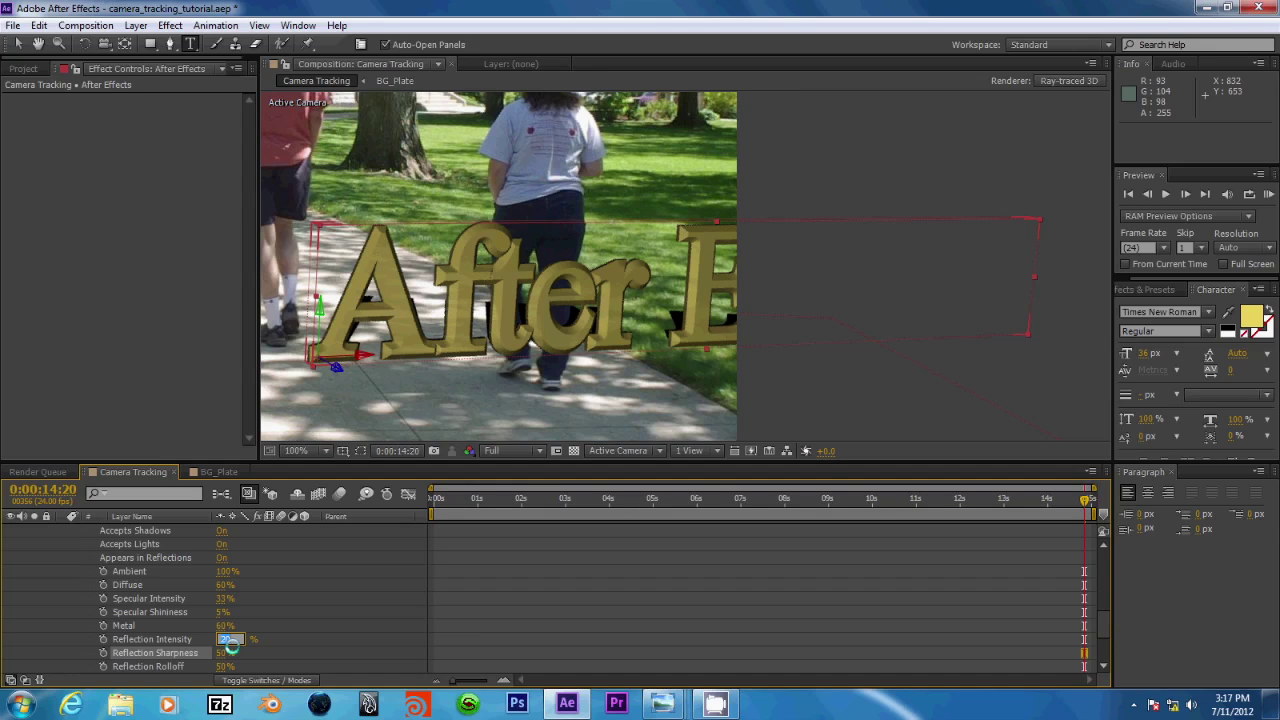
Set Reflection Intensity to 15% and zoom in to inspect the reflective gold lettering.
key("Return")
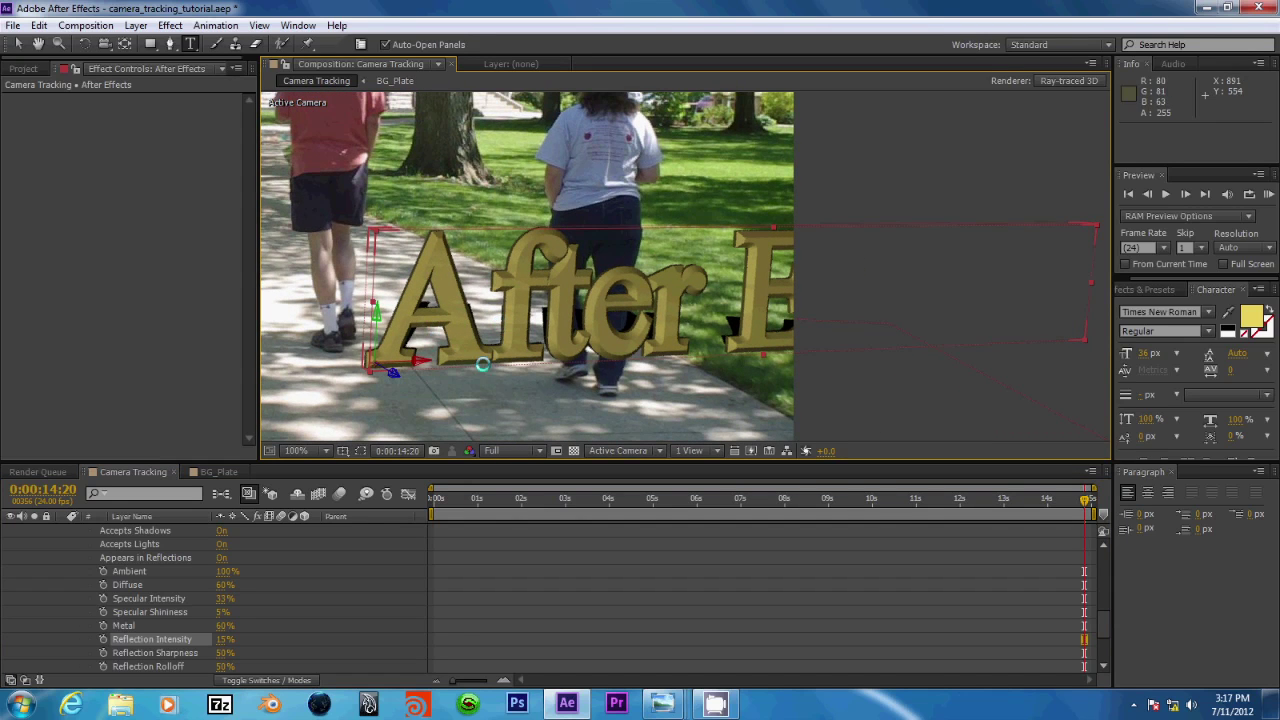
scroll(540, 372, "down", 2)
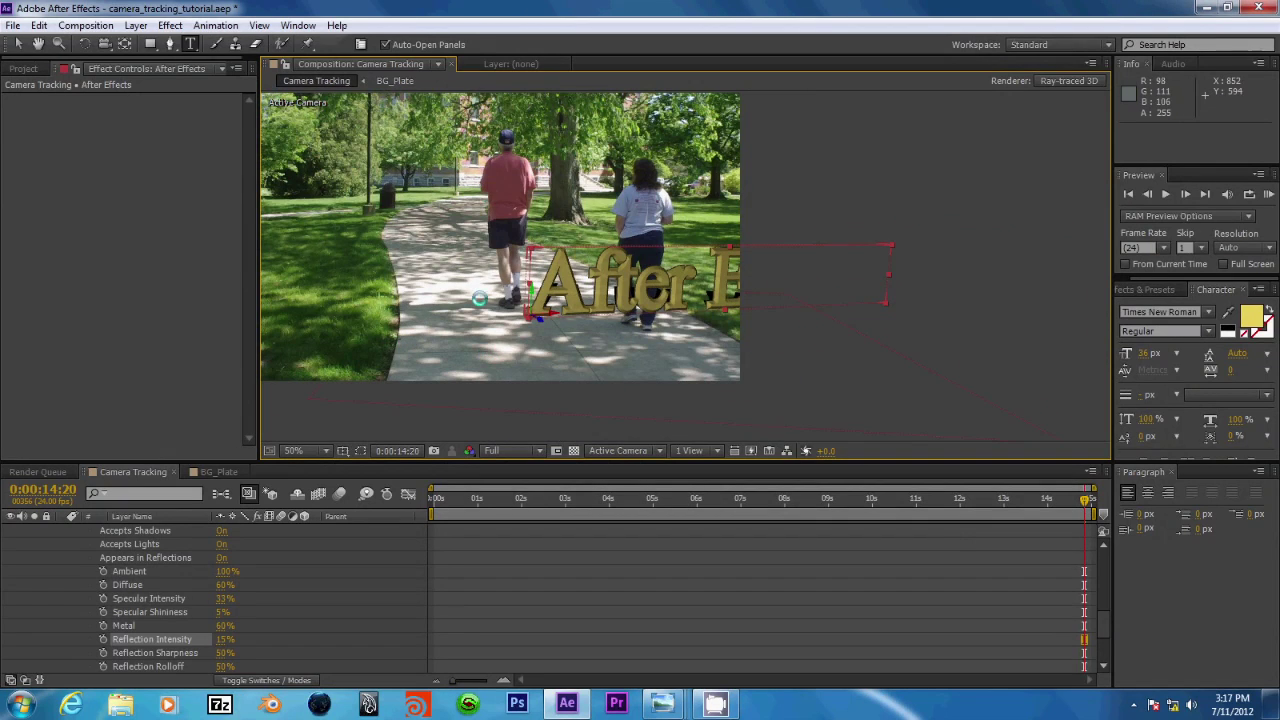
scroll(504, 346, "up", 2)
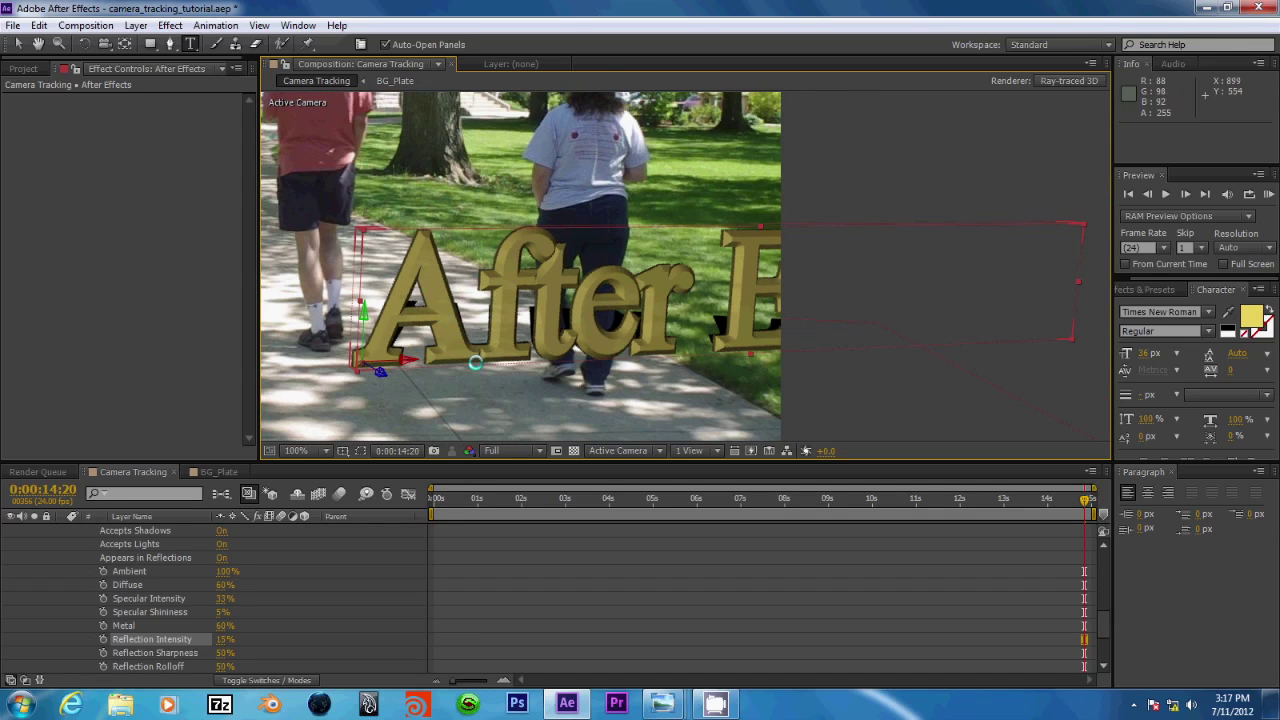
left_click_drag(475, 362, 488, 320)
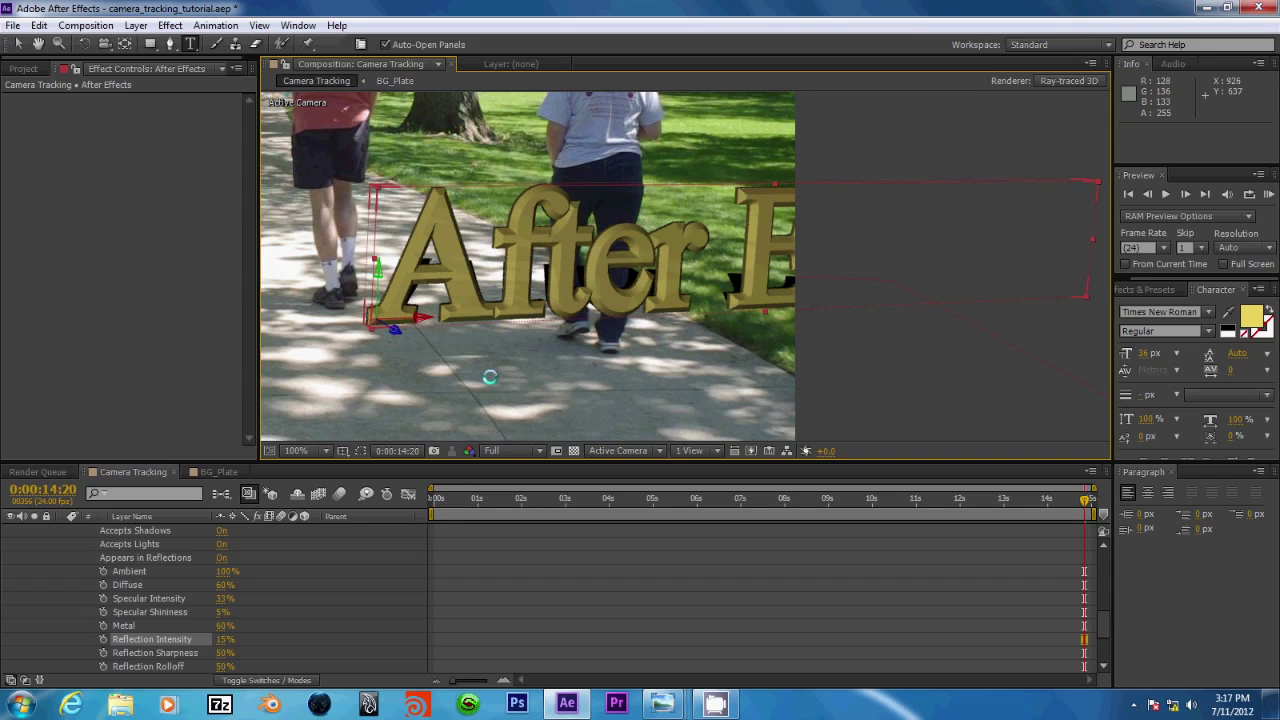
scroll(461, 360, "down", 2)
scroll(190, 585, "down", 3)
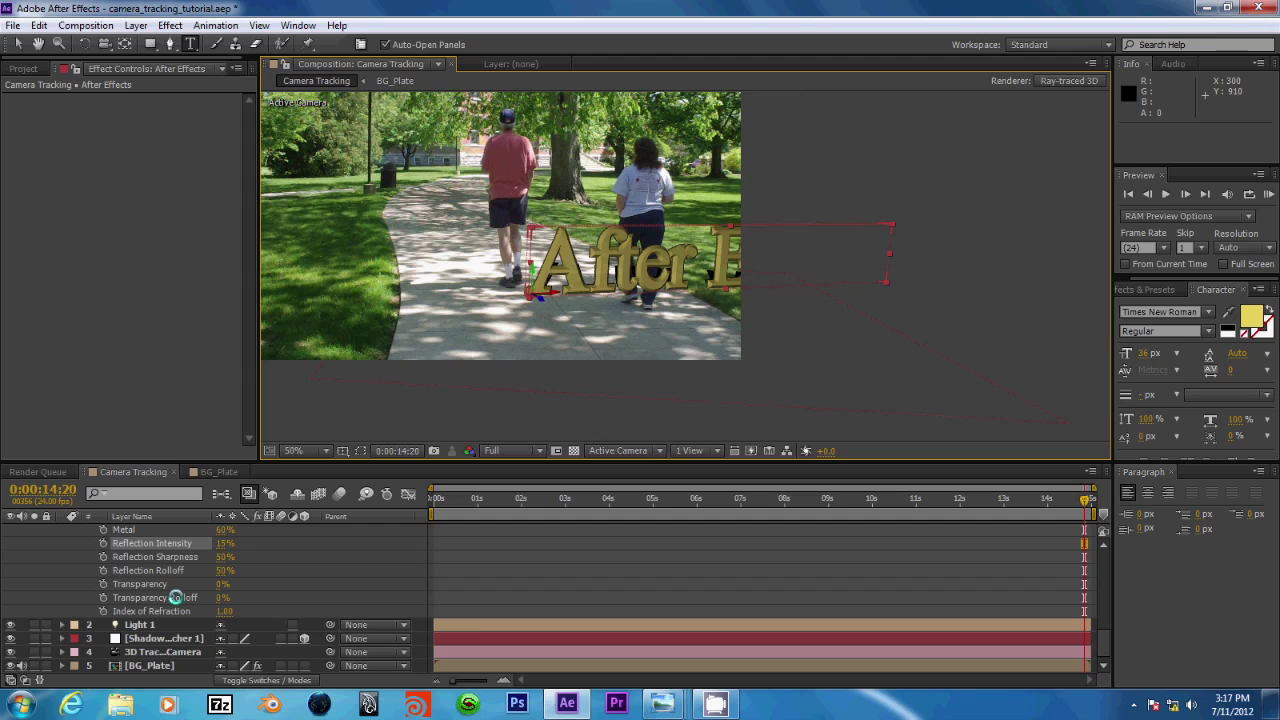
Select Light 1, switch to Top view, and zoom out and pan until the light appears.
left_click(126, 624)
scroll(527, 279, "down", 1)
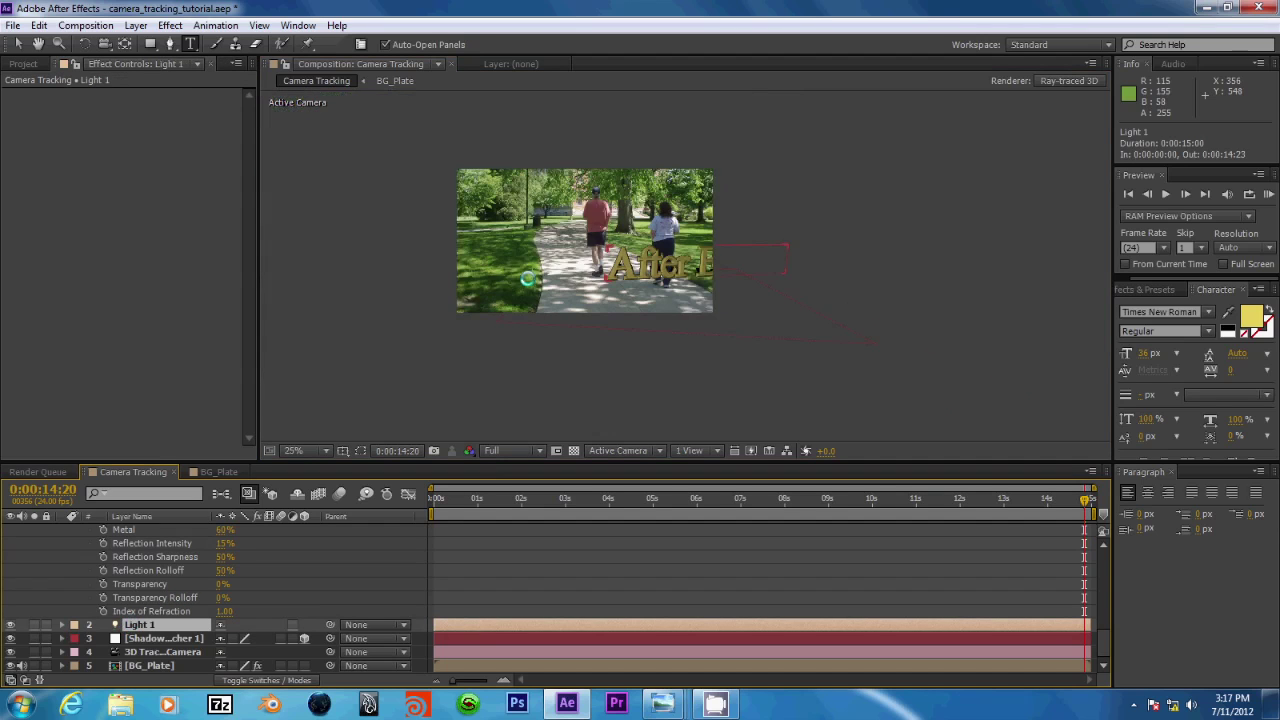
scroll(527, 279, "up", 1)
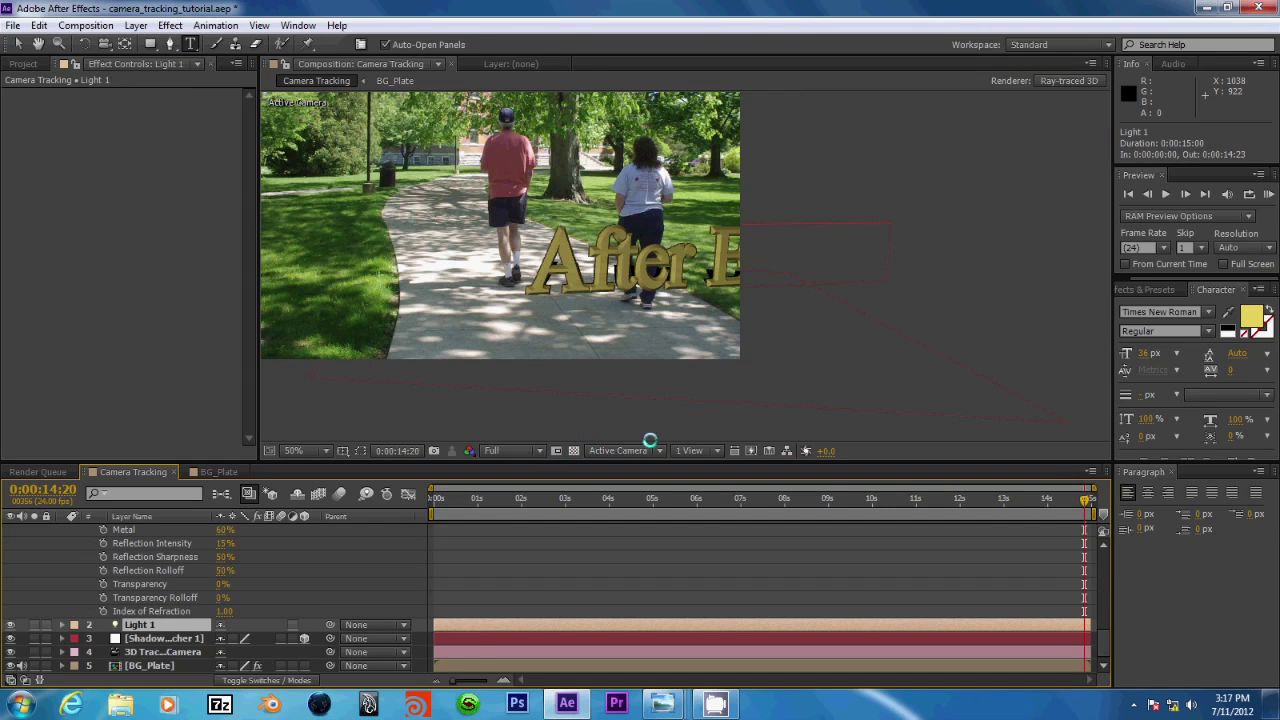
left_click(600, 450)
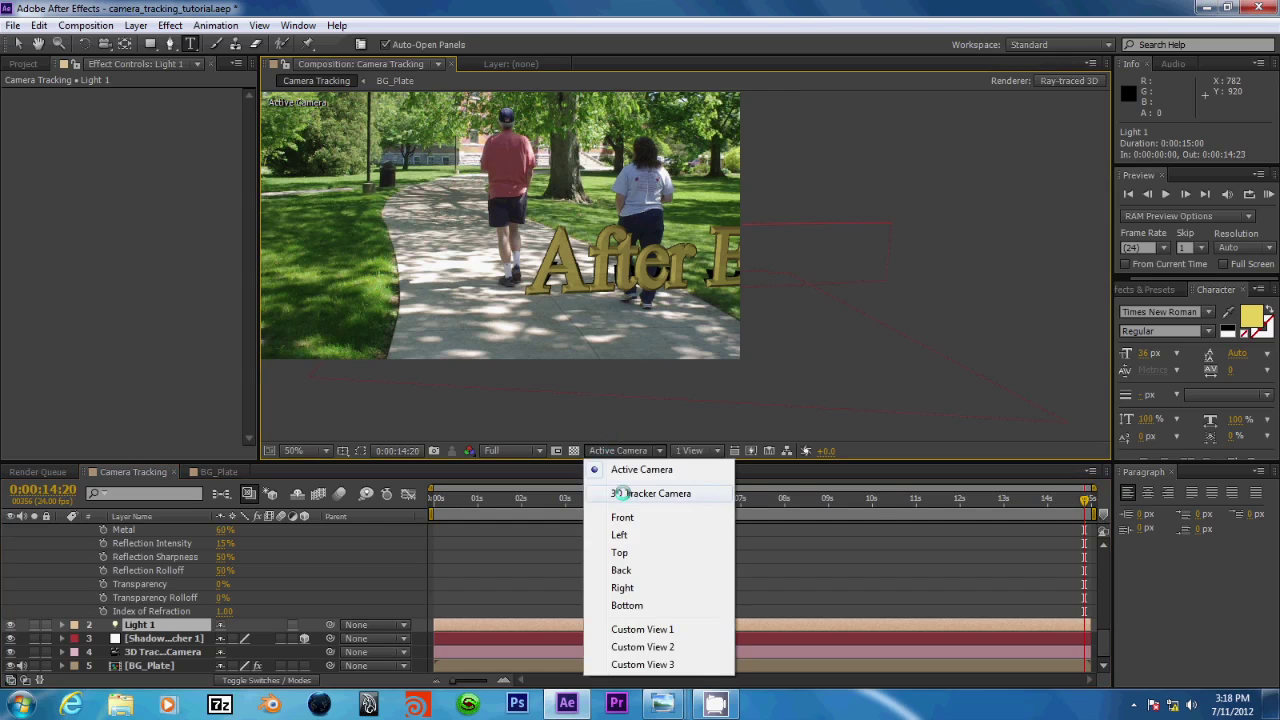
left_click(629, 549)
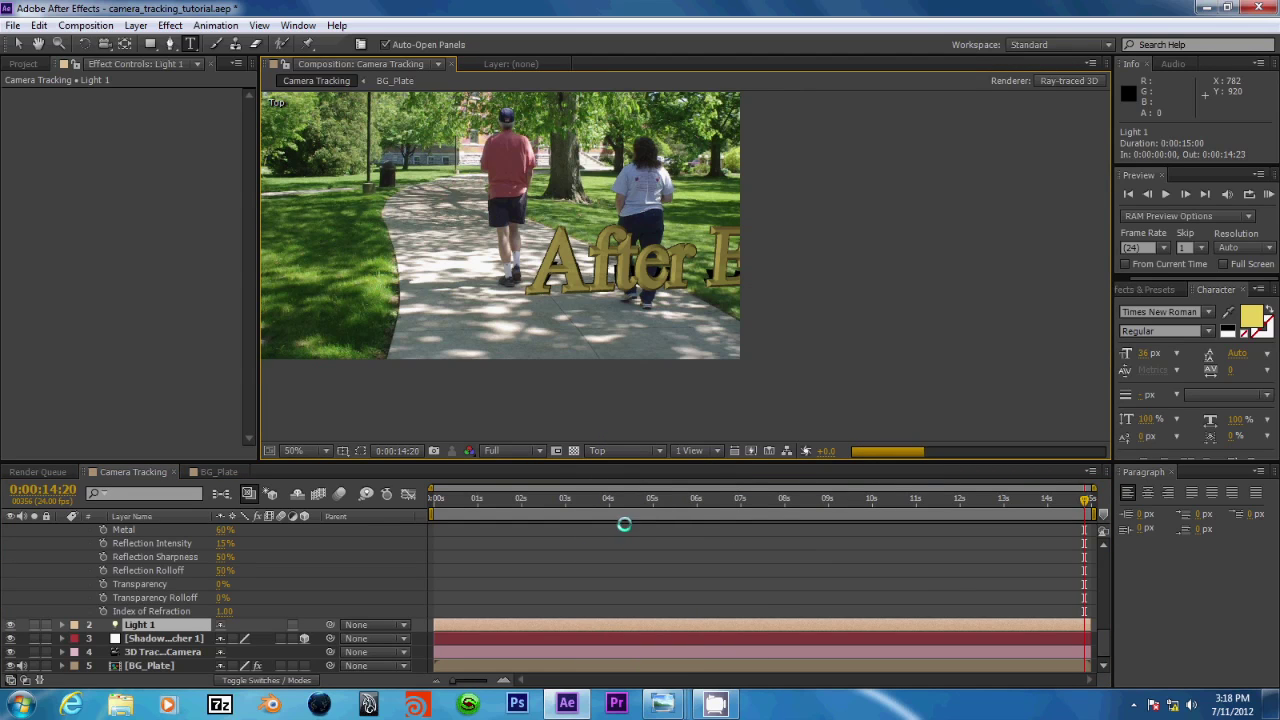
scroll(620, 274, "down", 3)
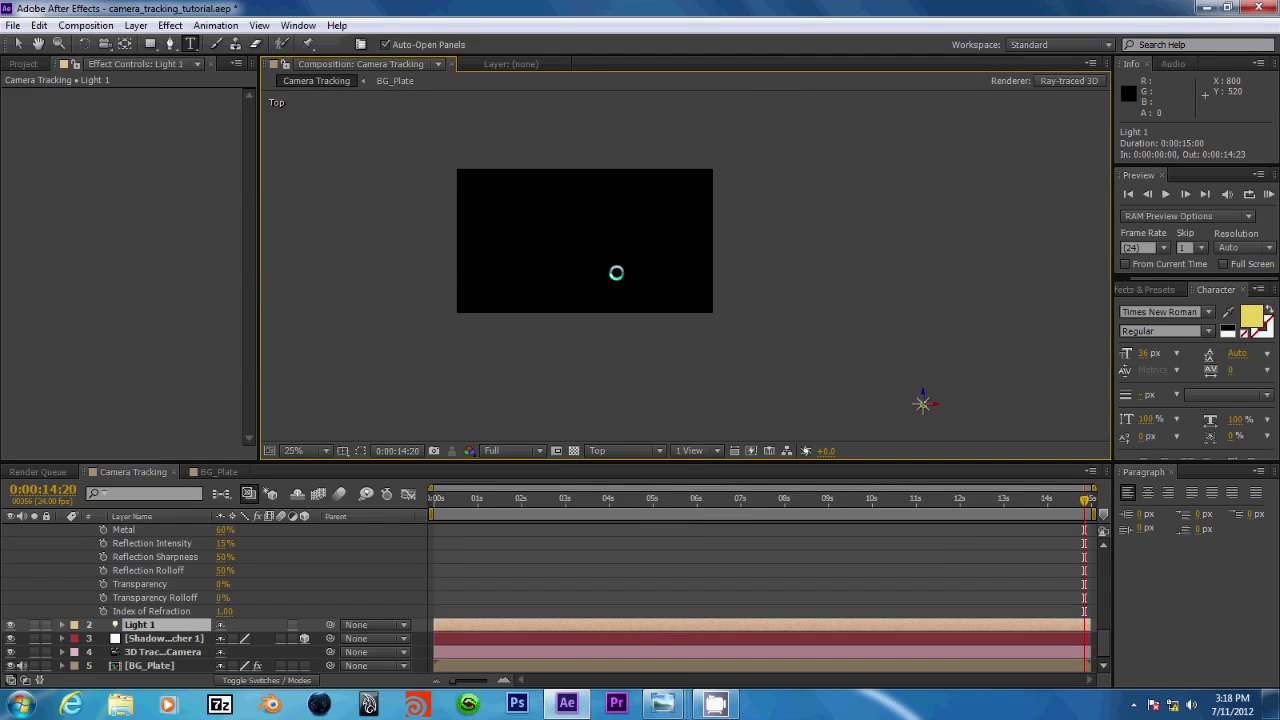
scroll(763, 294, "up", 2)
left_click_drag(763, 294, 489, 305)
scroll(654, 189, "down", 2)
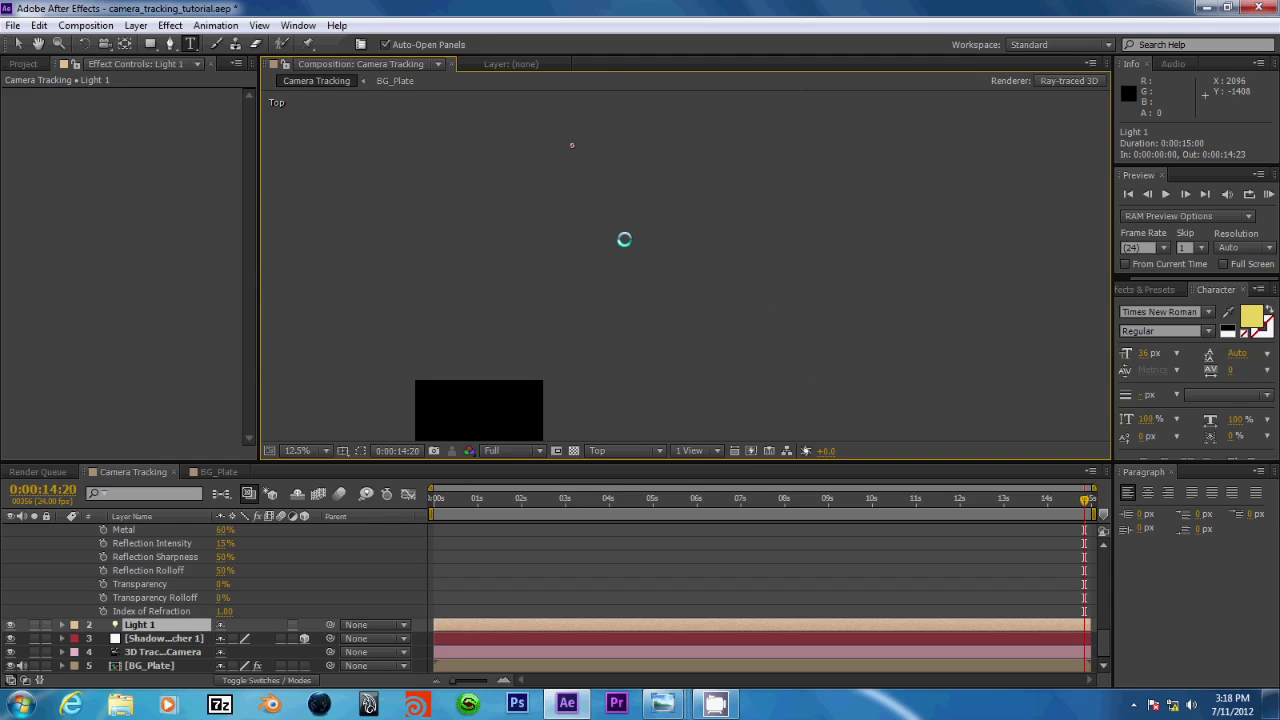
scroll(624, 239, "down", 2)
scroll(624, 239, "down", 1)
left_click_drag(620, 231, 557, 333)
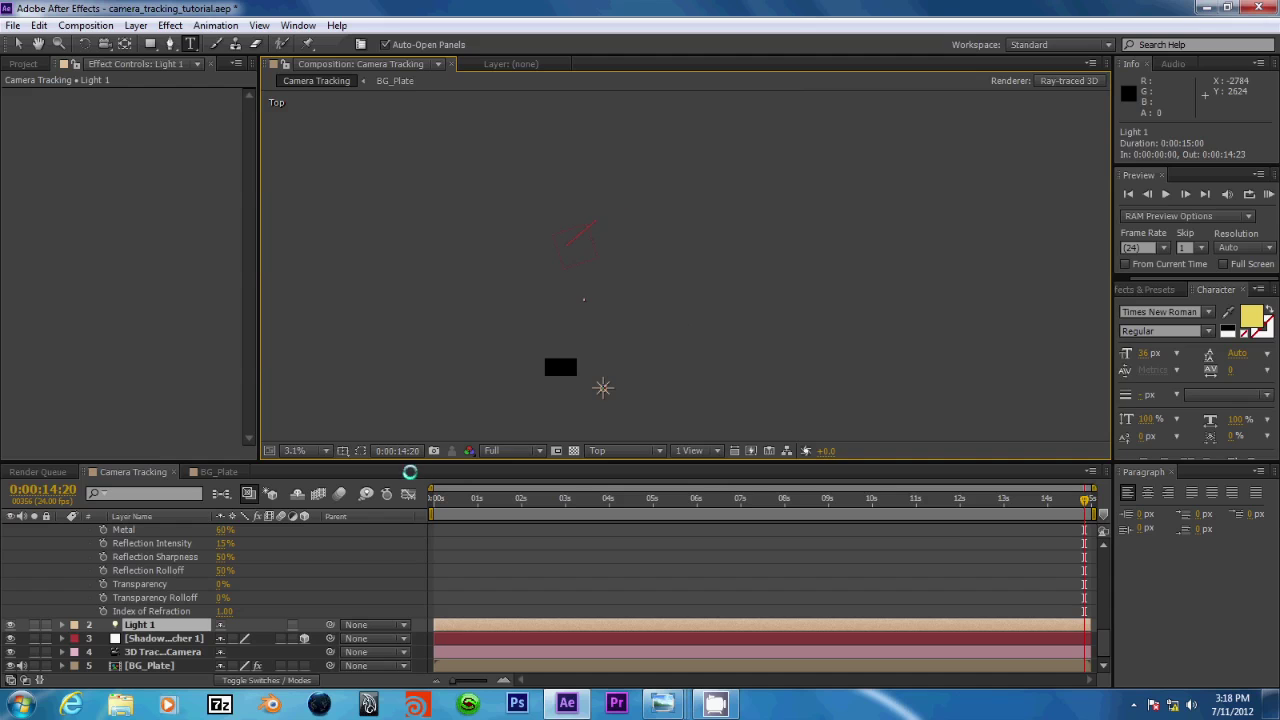
Expand Light 1's Position and adjust Y and Z, trying Z 4500 then 6100.
left_click(63, 624)
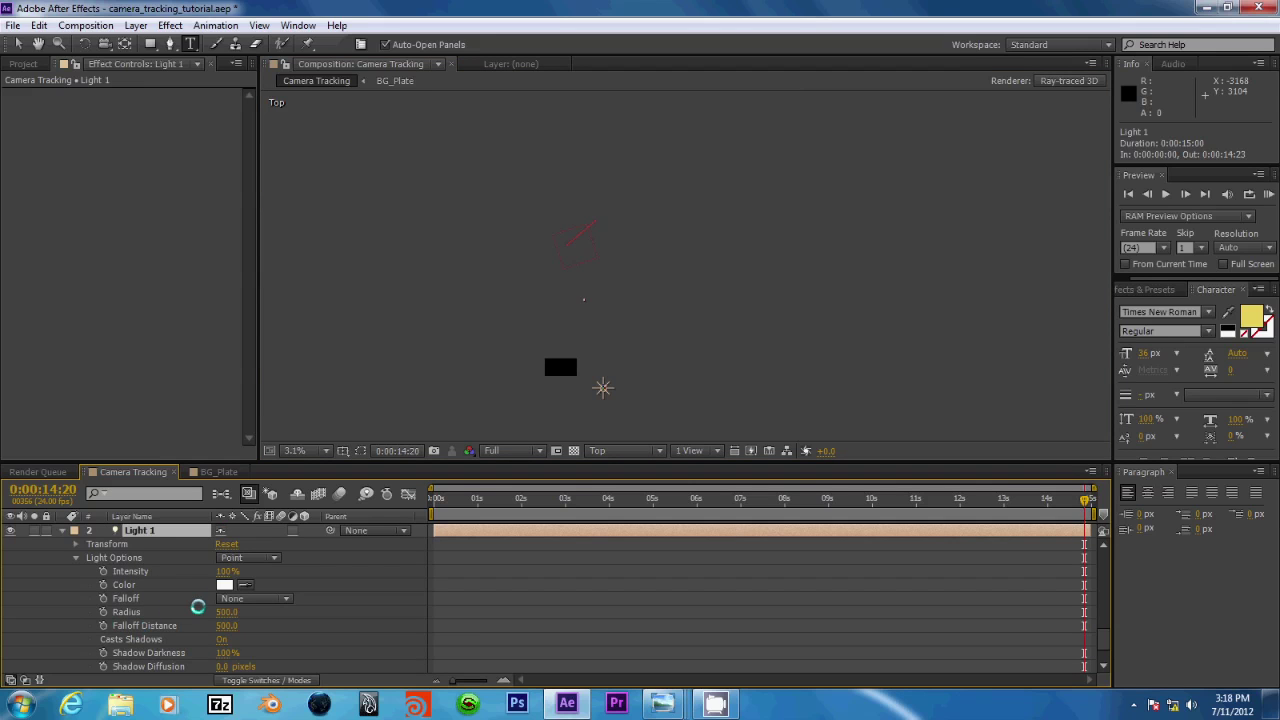
scroll(199, 608, "down", 1)
scroll(110, 588, "up", 1)
left_click(78, 545)
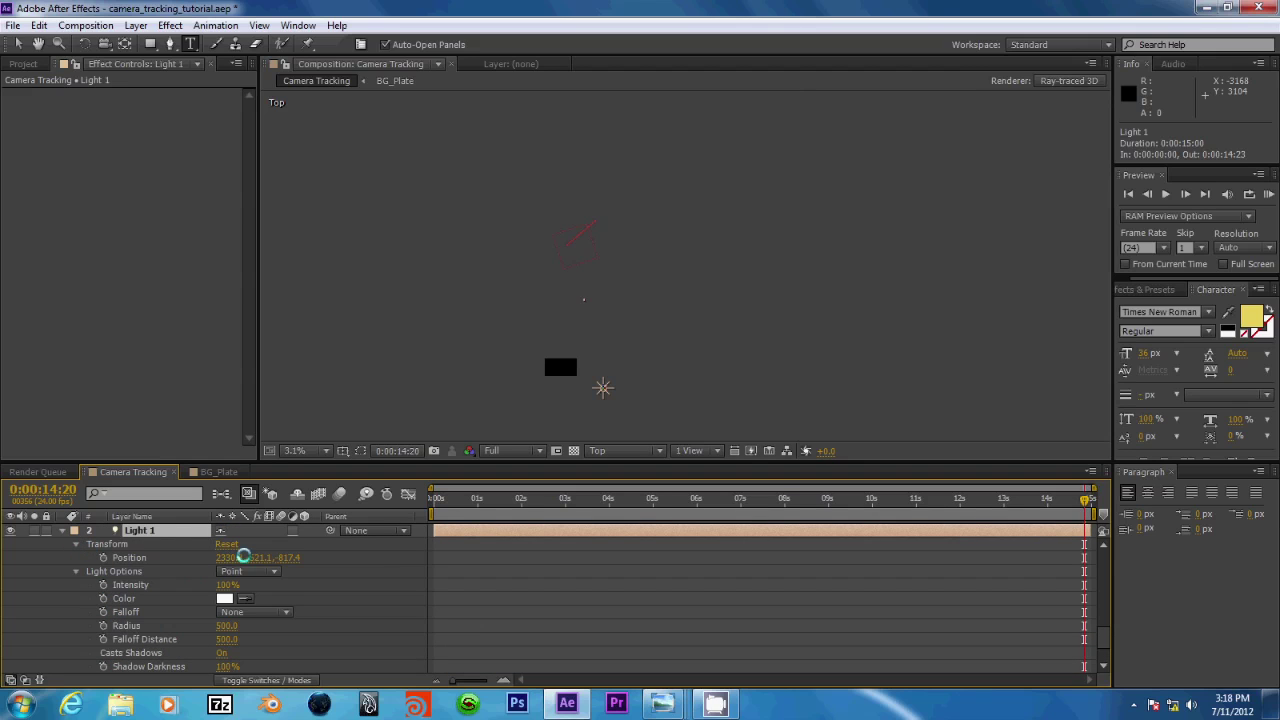
left_click_drag(254, 553, 286, 558)
left_click(291, 557)
left_click(263, 558)
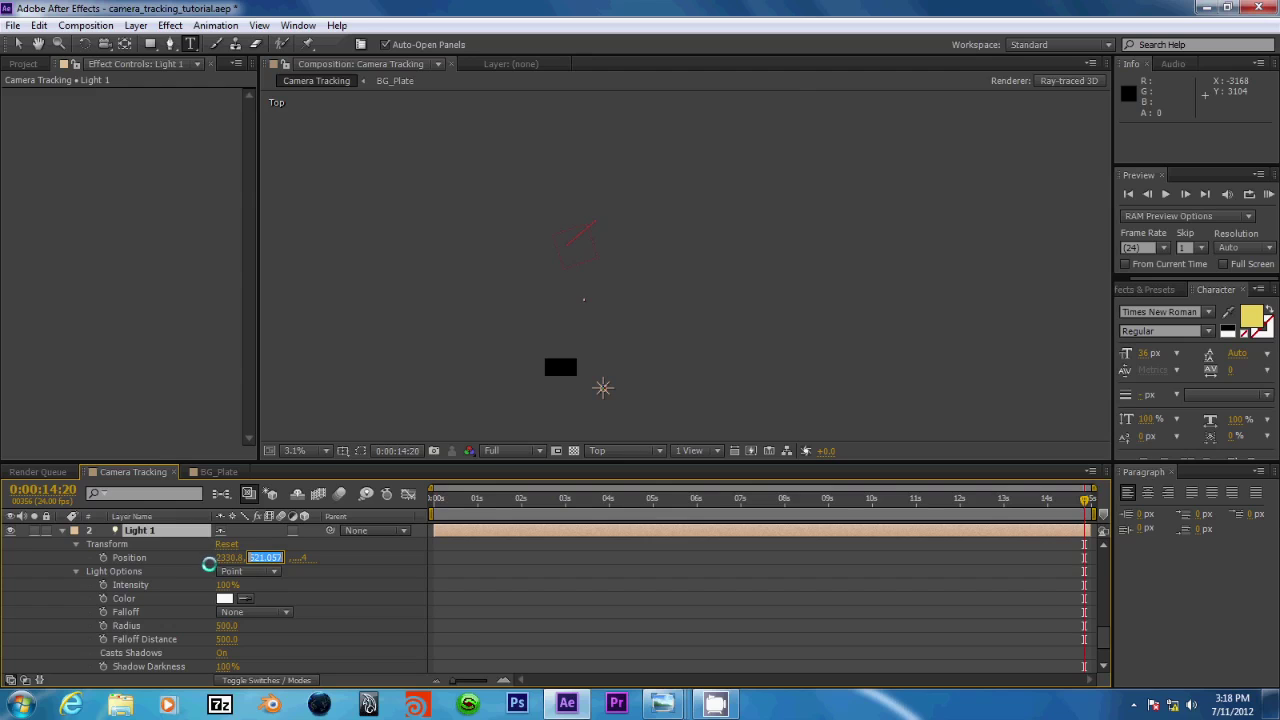
left_click(305, 558)
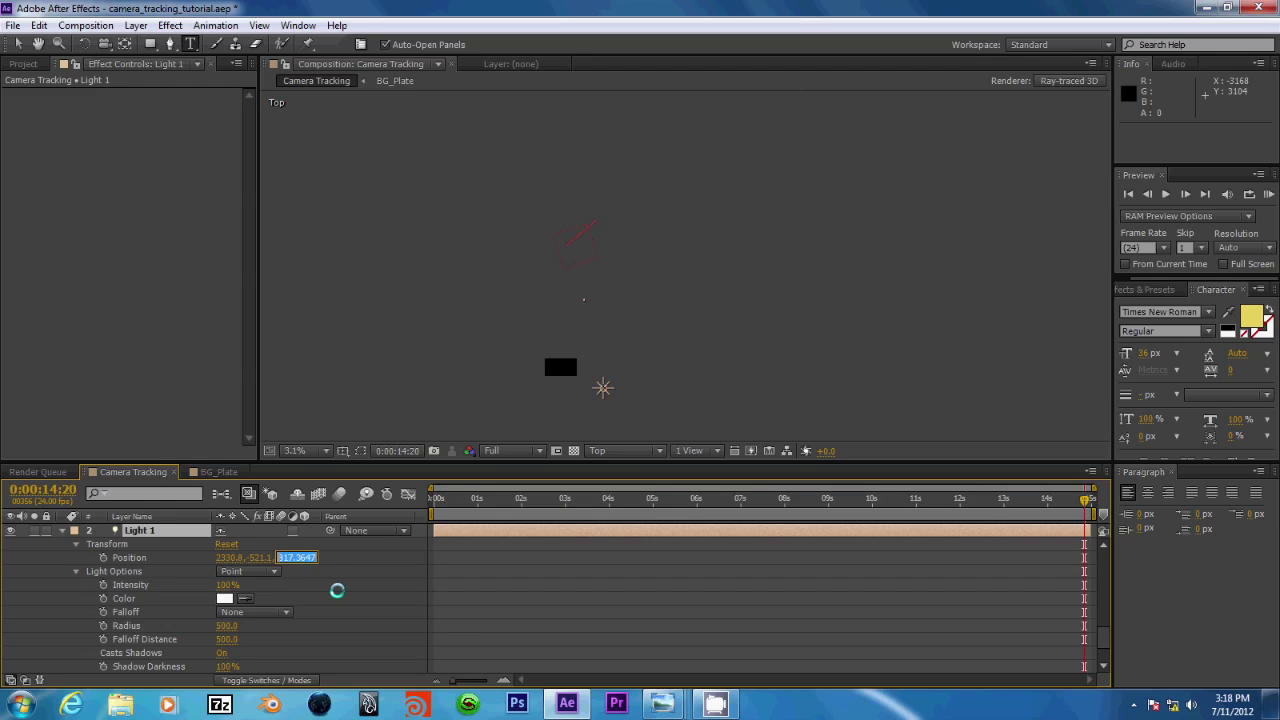
key("Return")
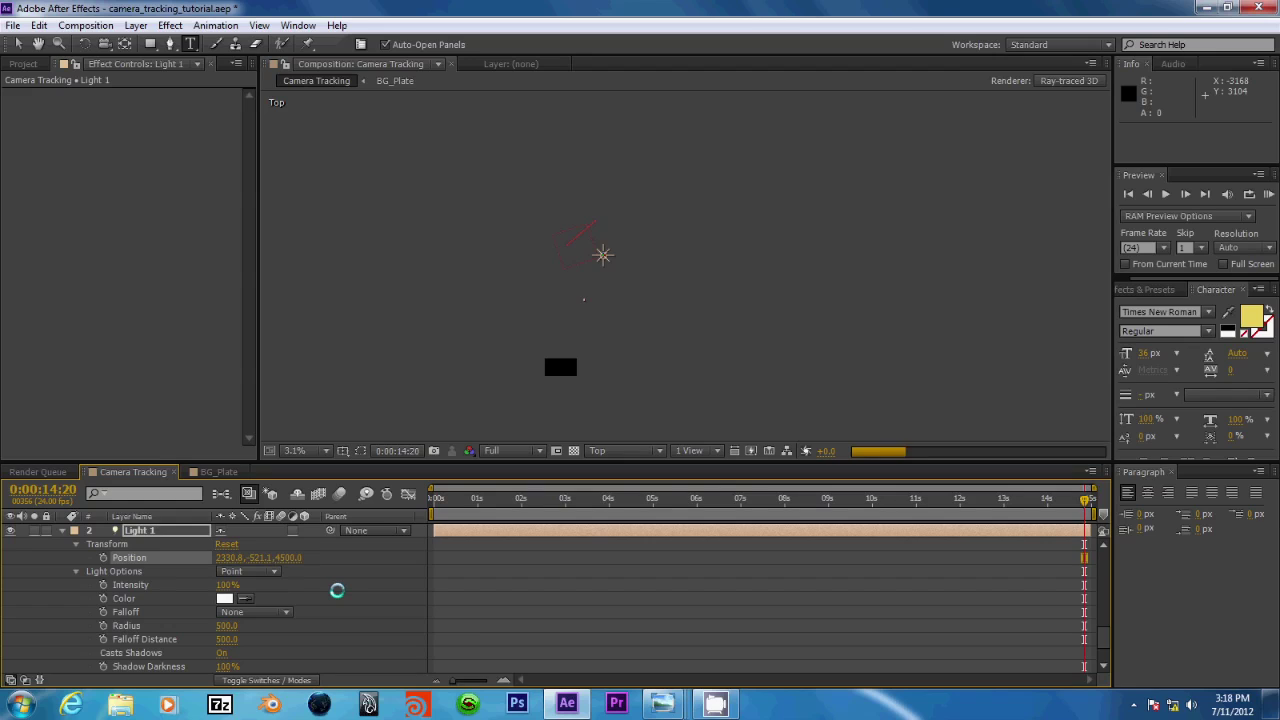
left_click(288, 558)
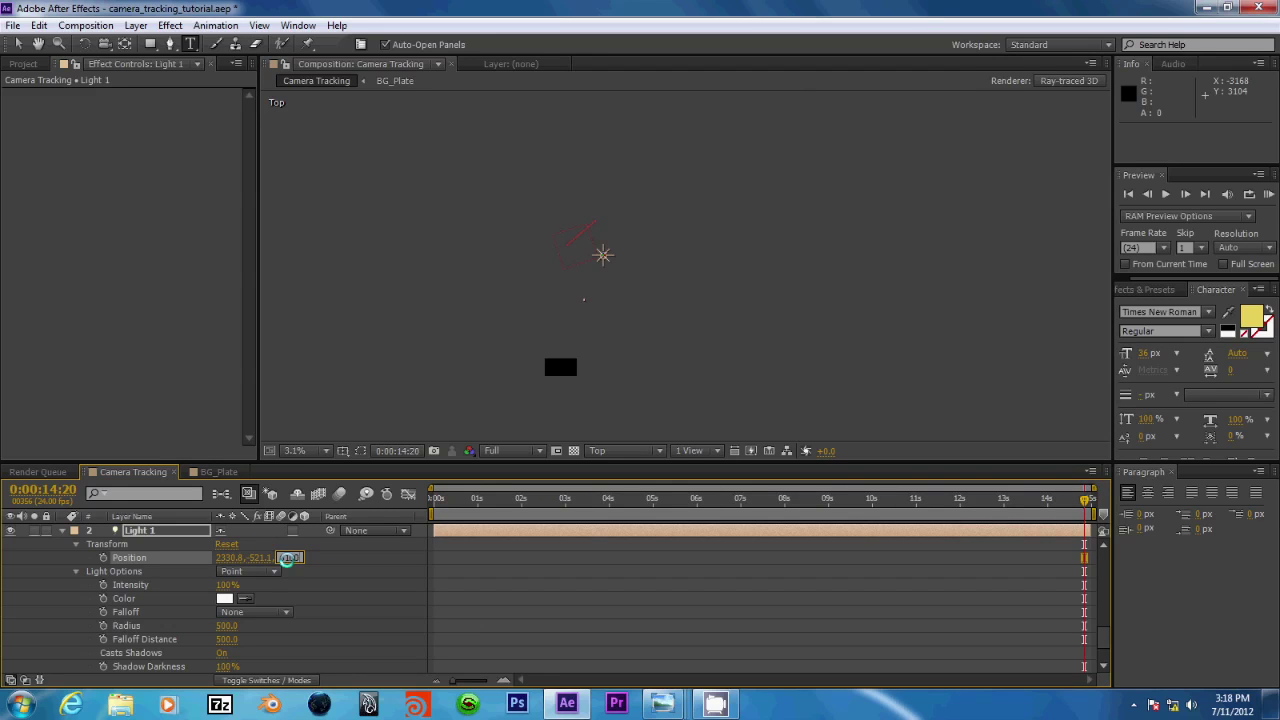
type("6100")
key("Return")
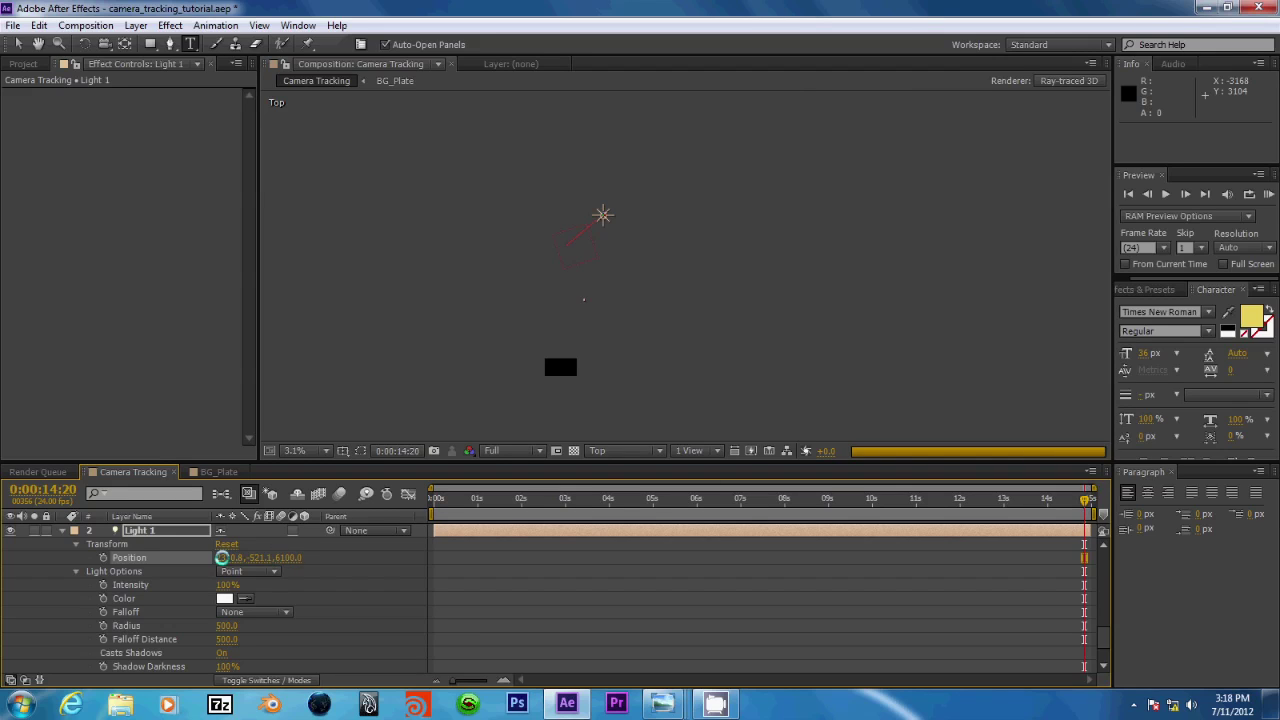
Set Light 1's Position to X 4200 and Z 6400, then view through the Active Camera.
left_click(222, 557)
type("4500")
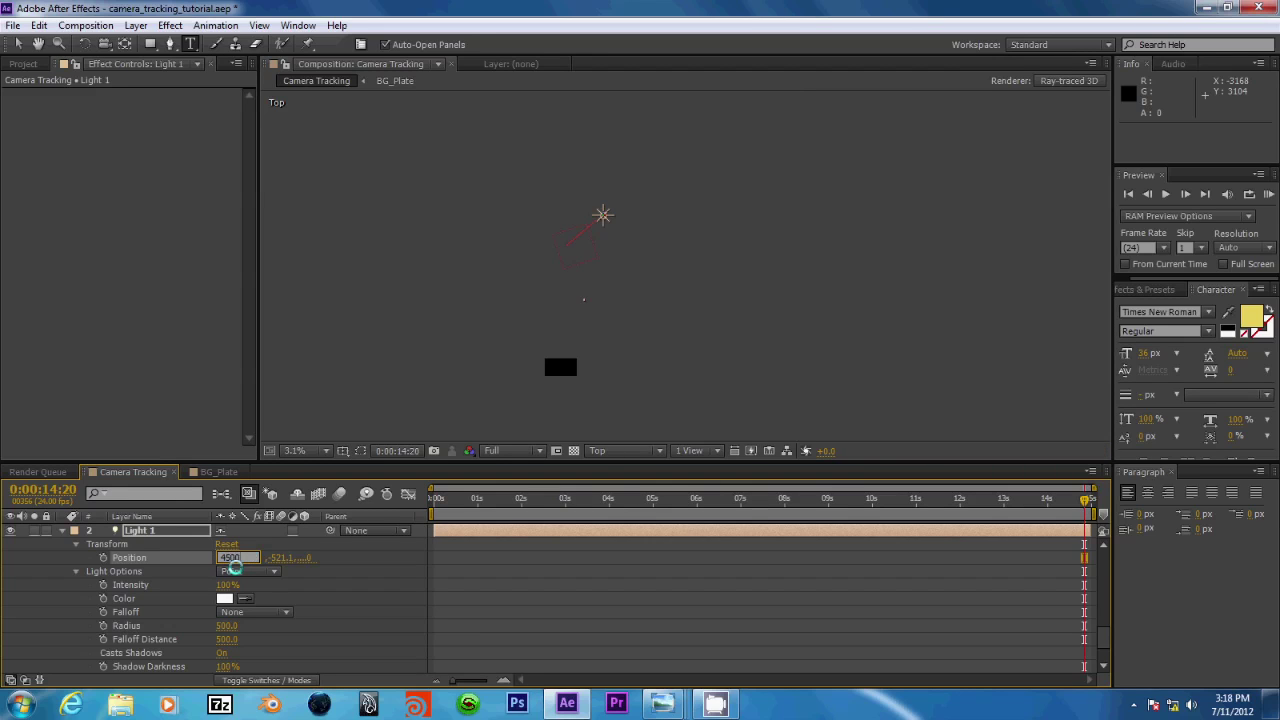
key("Return")
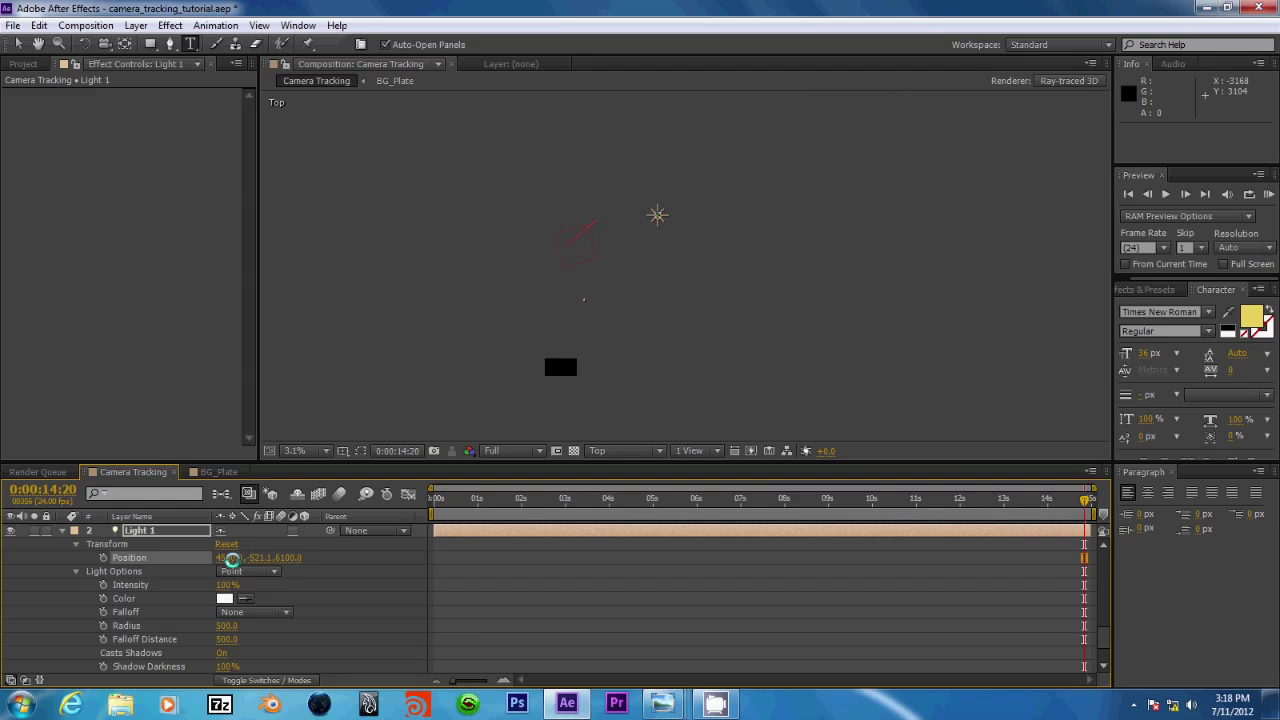
left_click(226, 557)
left_click(289, 557)
type("6400")
key("Return")
left_click(288, 557)
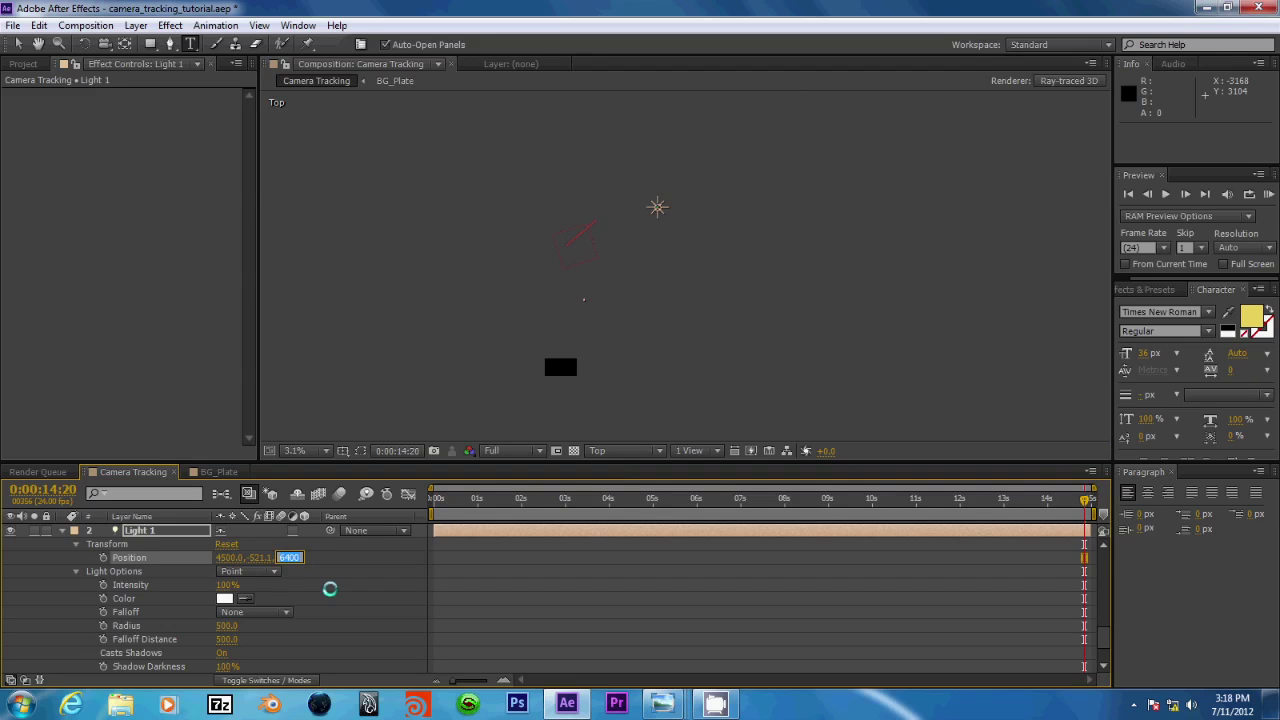
left_click(229, 557)
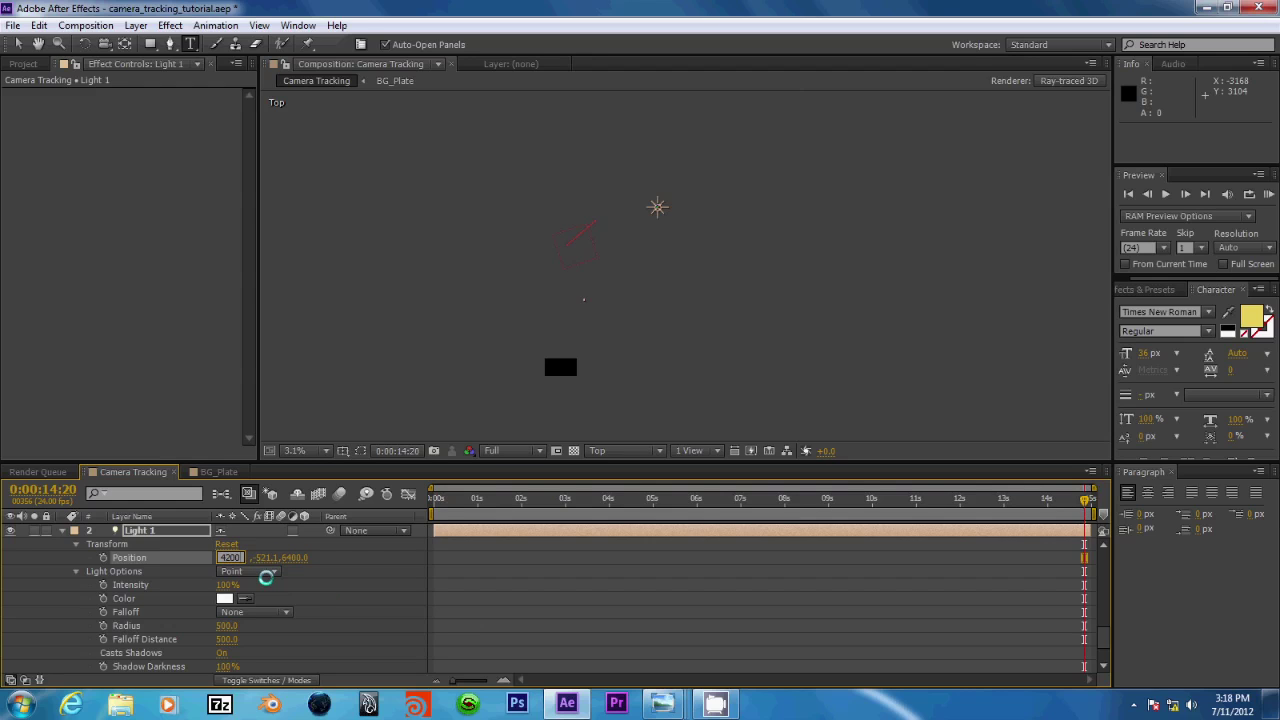
type("4200")
key("Return")
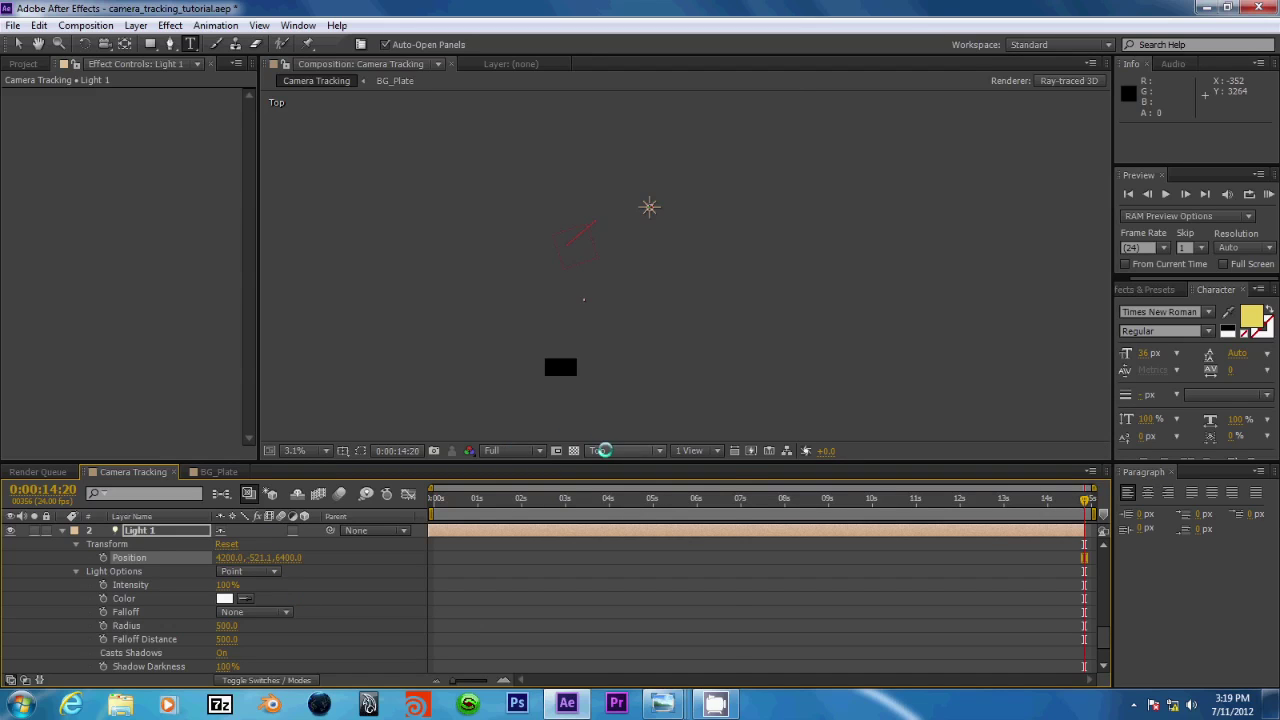
left_click(603, 450)
left_click(621, 466)
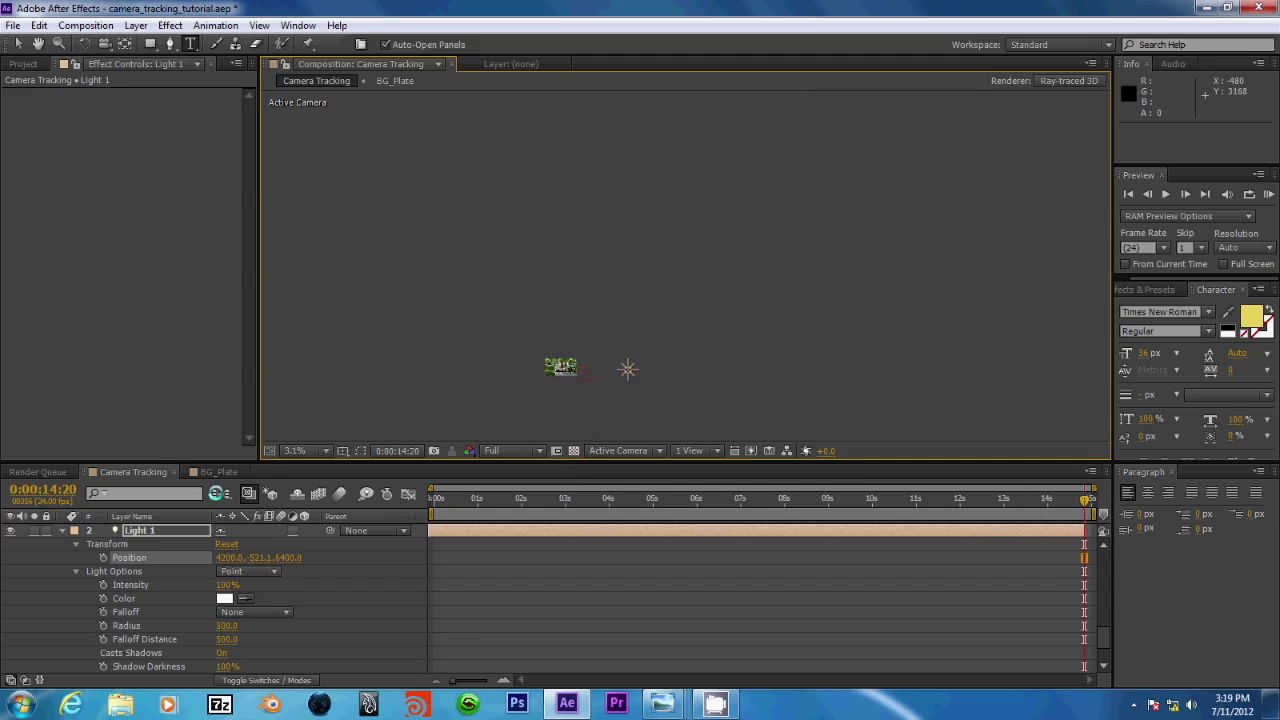
Set viewer magnification to Fit and frame the footage at 50% zoom.
left_click(295, 450)
left_click(324, 160)
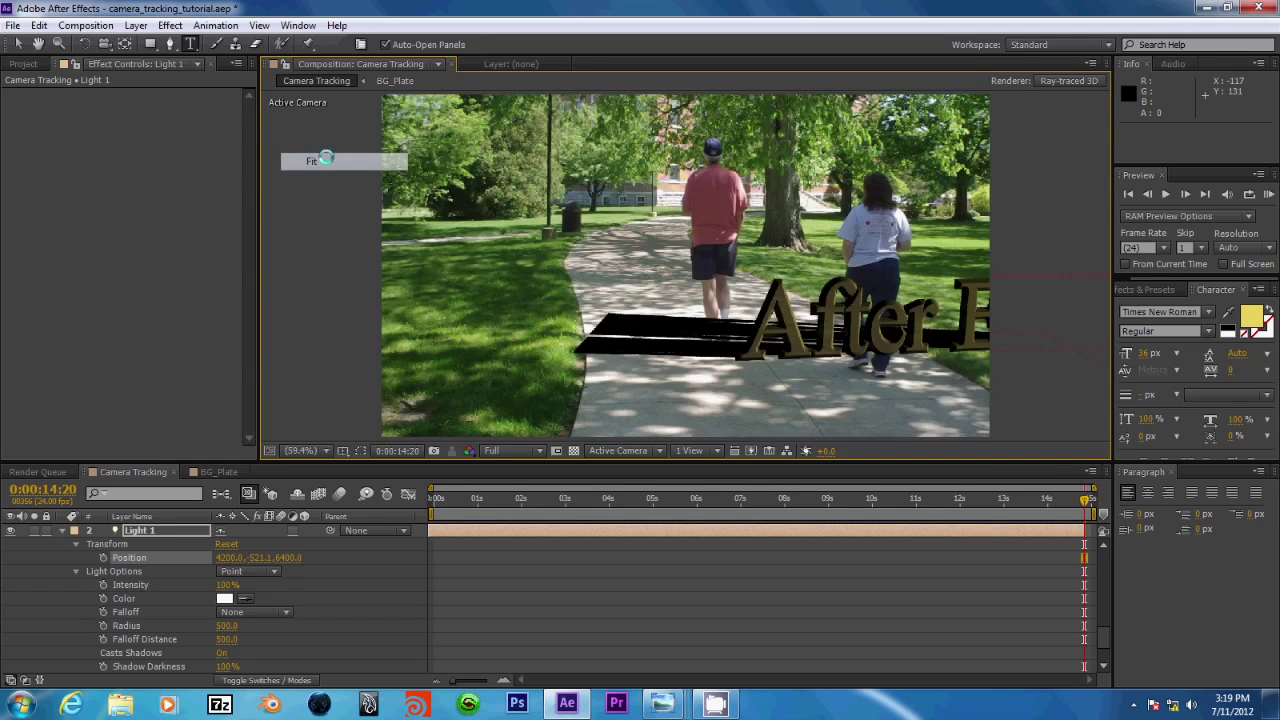
left_click_drag(634, 246, 430, 238)
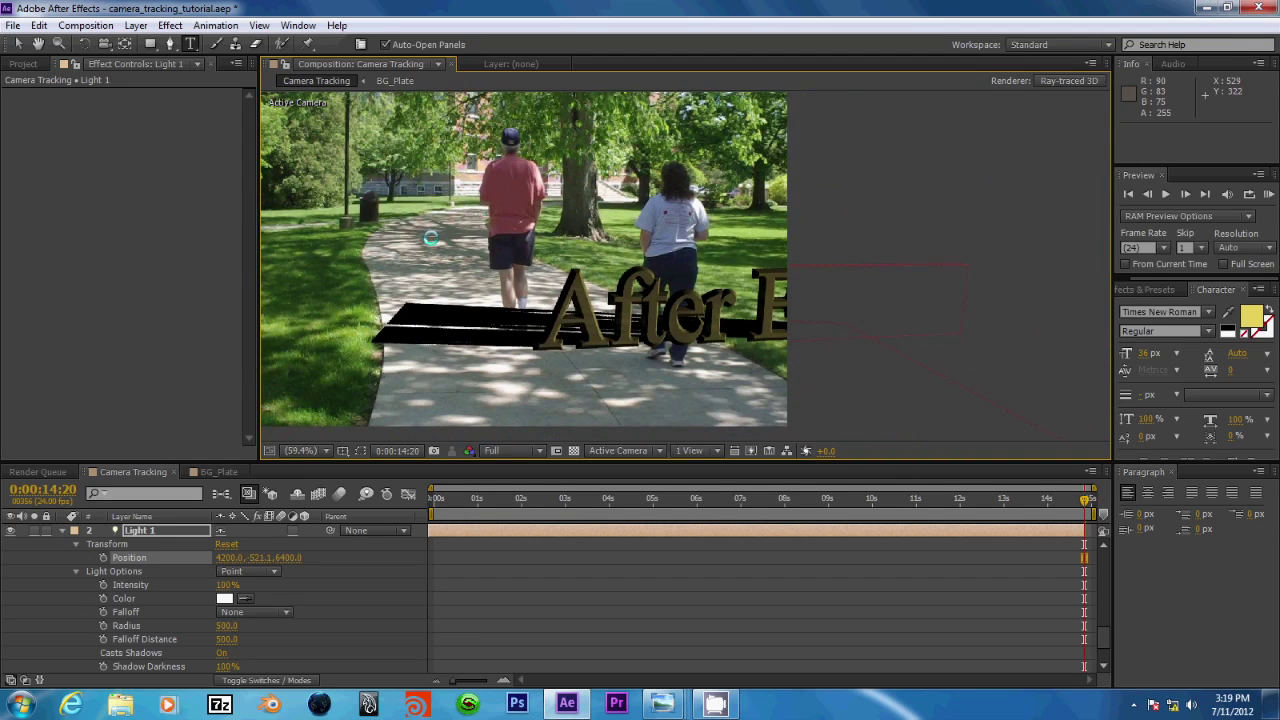
key("comma")
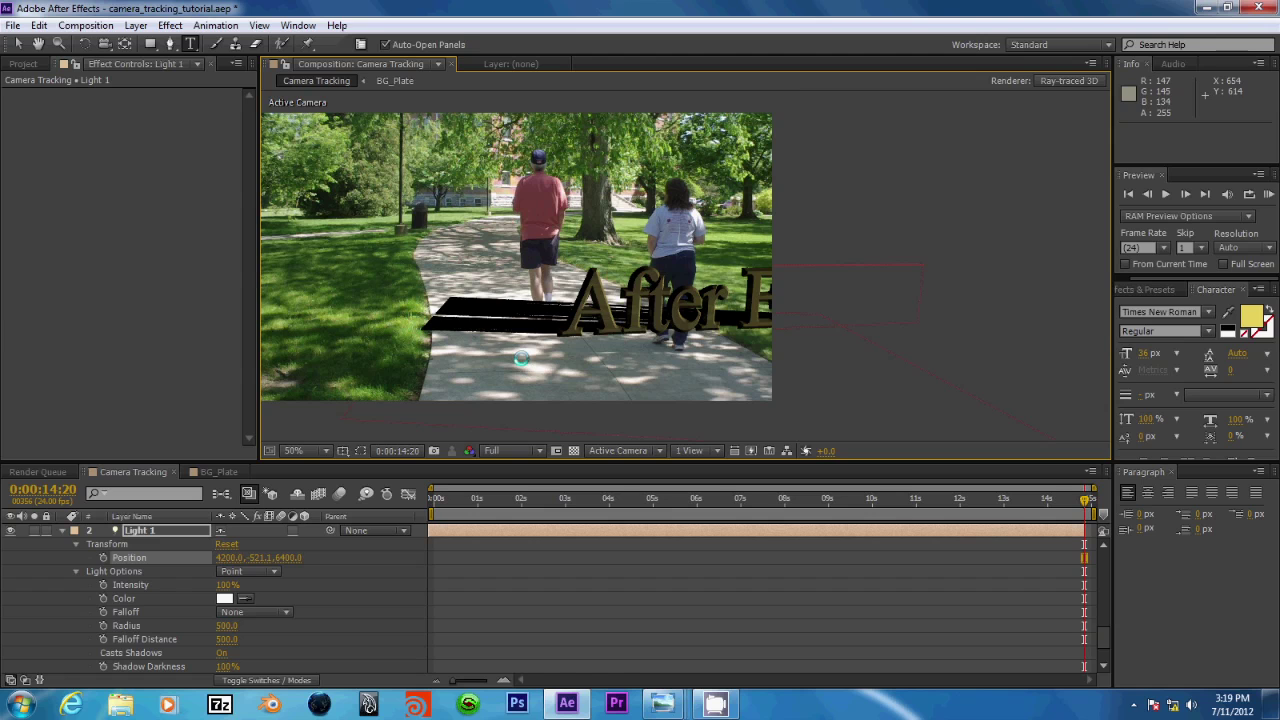
key("period")
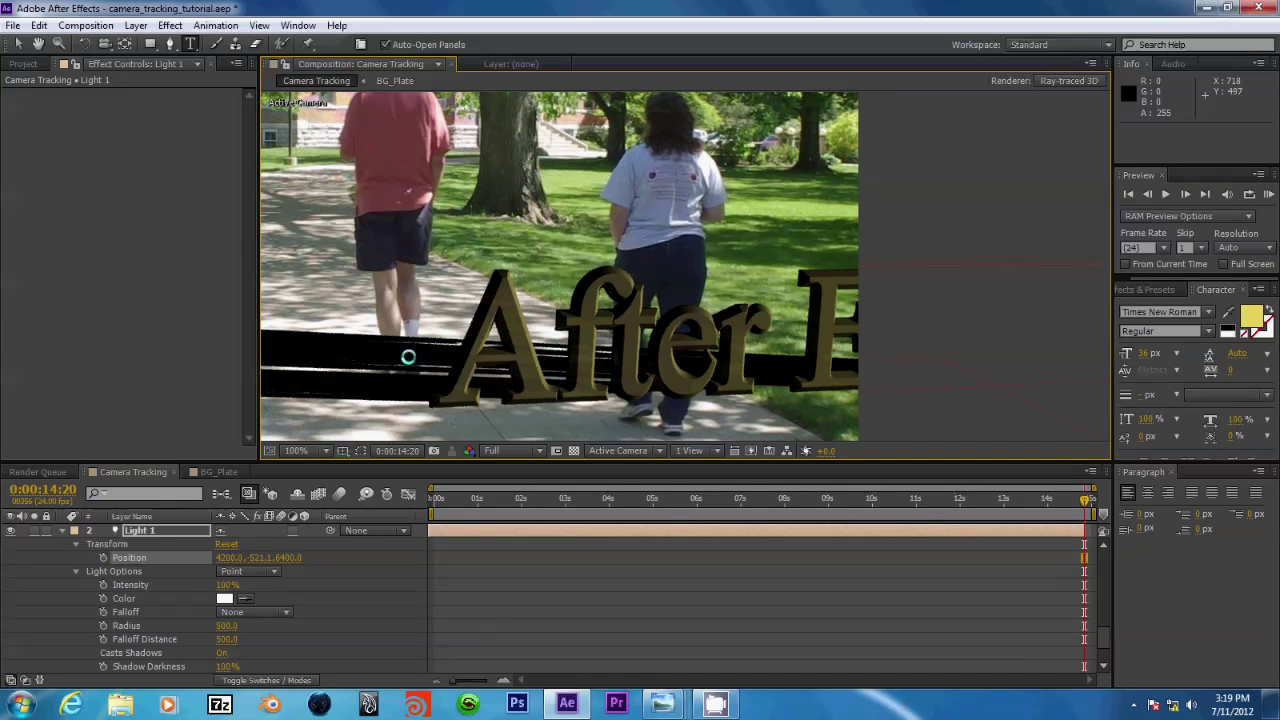
left_click_drag(408, 357, 486, 354)
key("comma")
key("period")
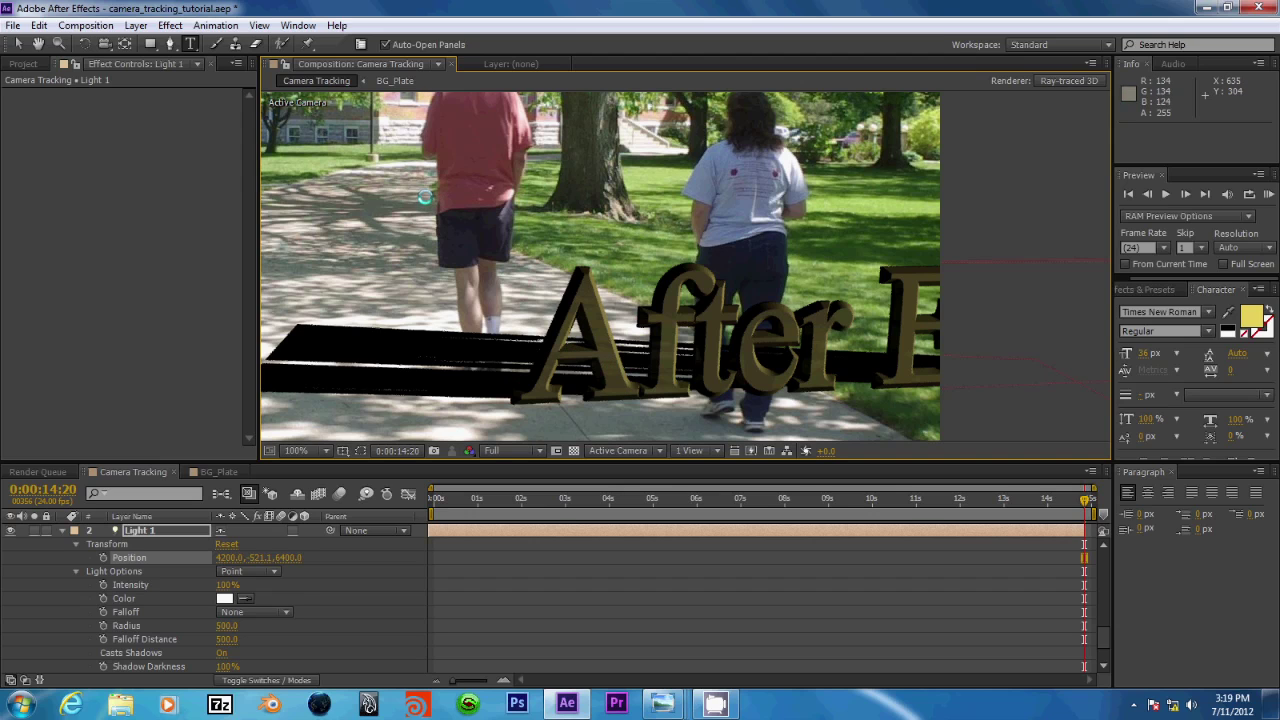
key("comma")
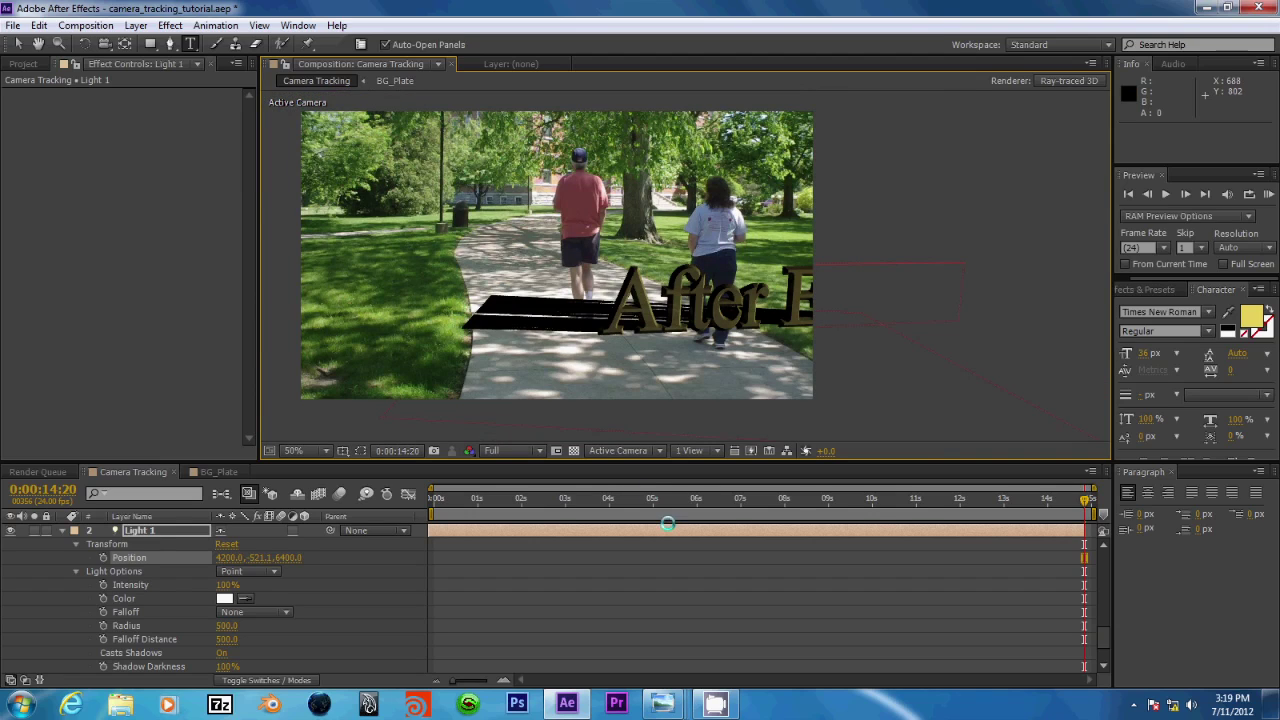
Go to frame 0:00:10:07, recentre the text, and start editing Light 1's Intensity.
left_click(885, 497)
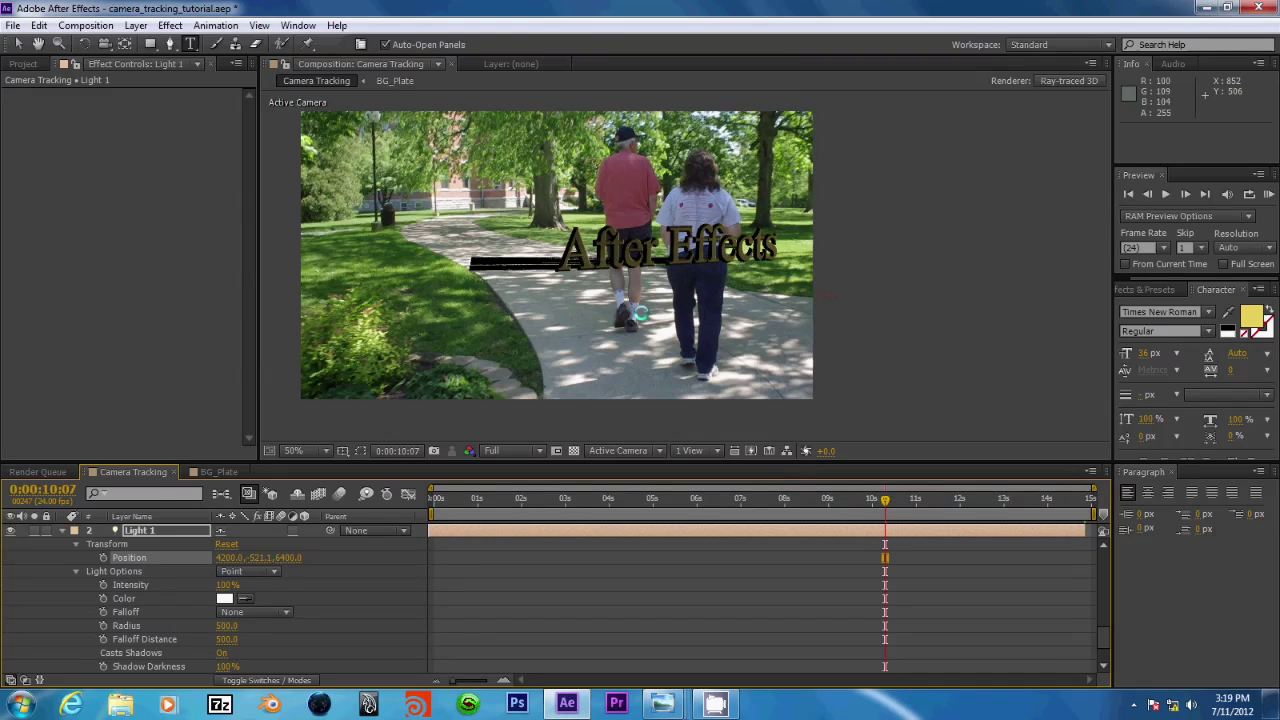
scroll(603, 350, "up", 2)
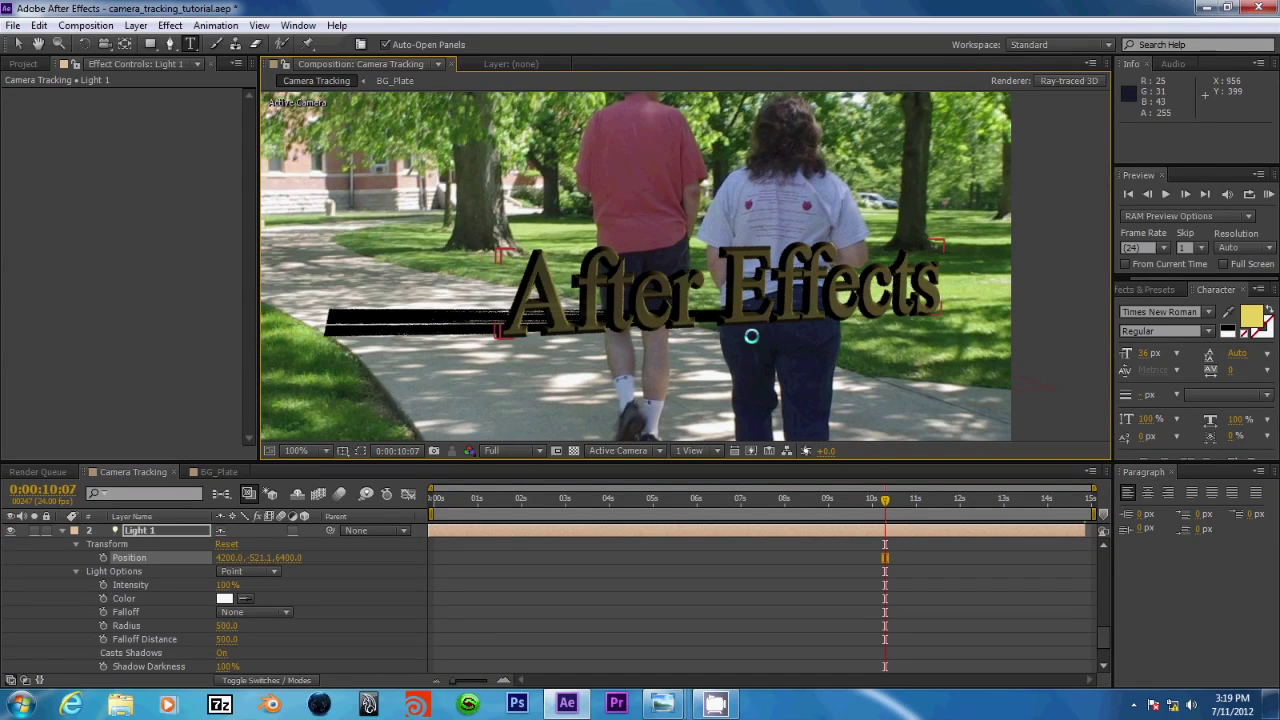
left_click_drag(751, 337, 761, 338)
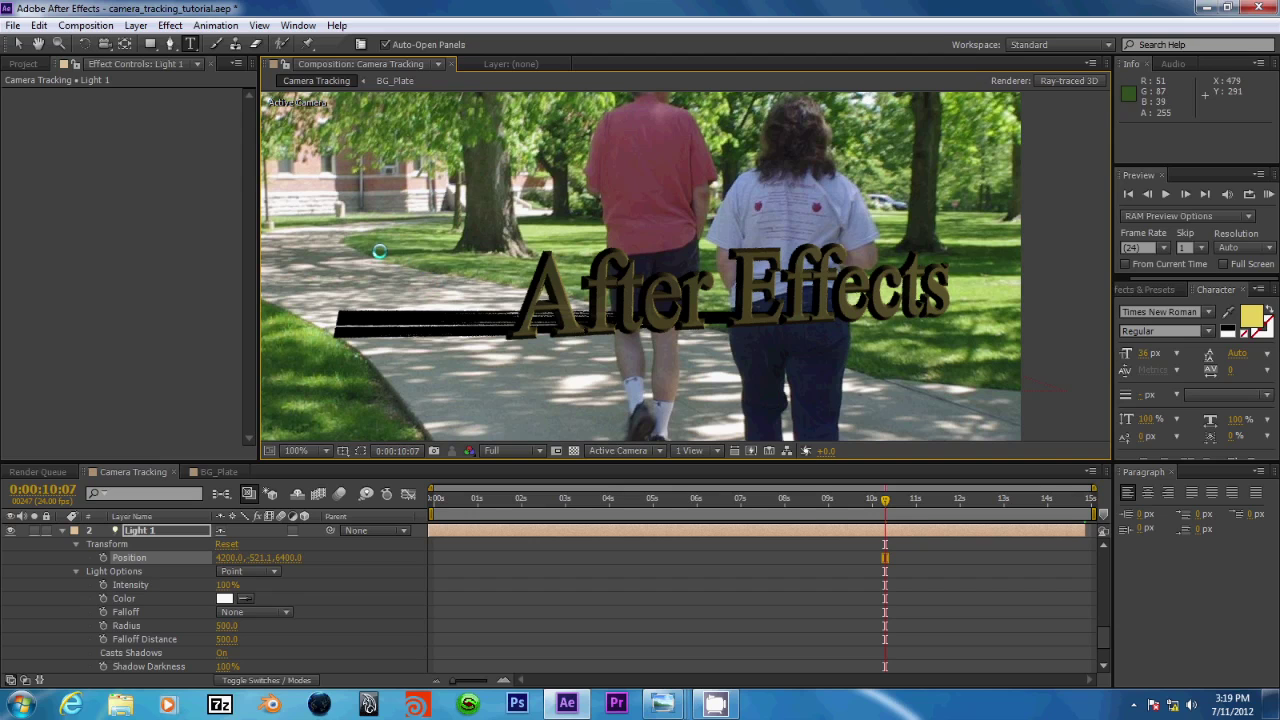
left_click_drag(445, 274, 437, 340)
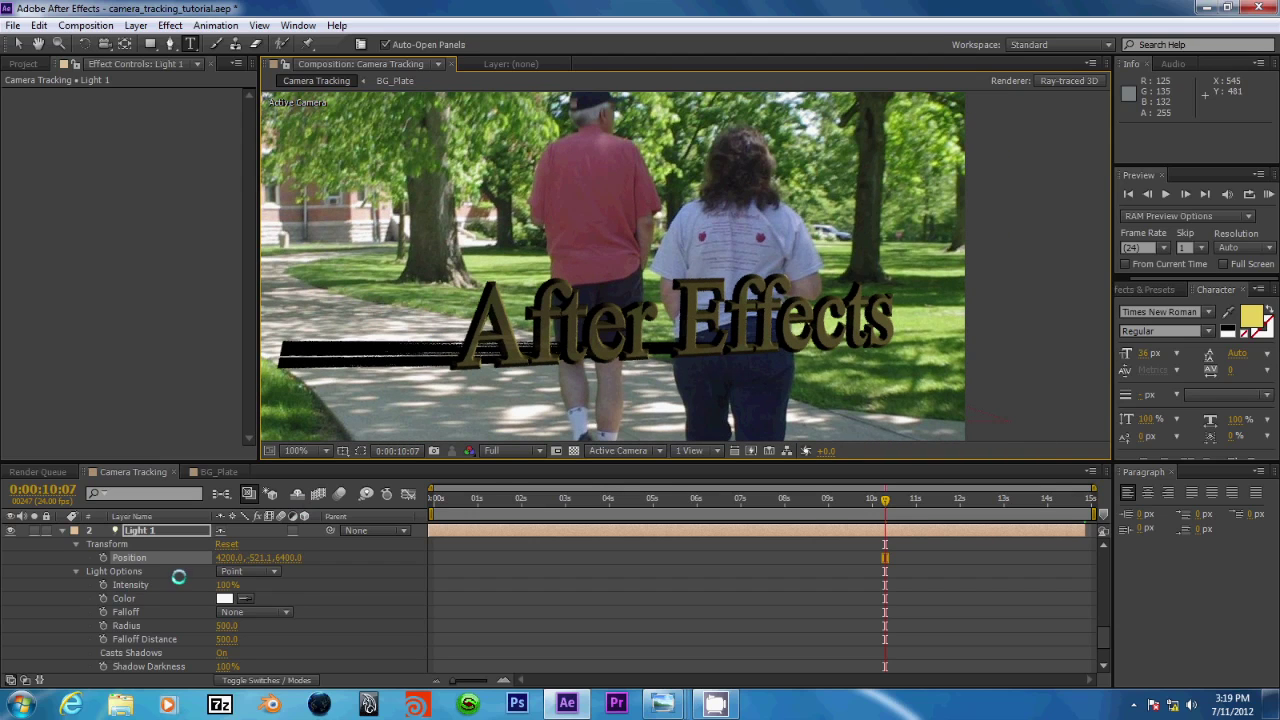
left_click(224, 586)
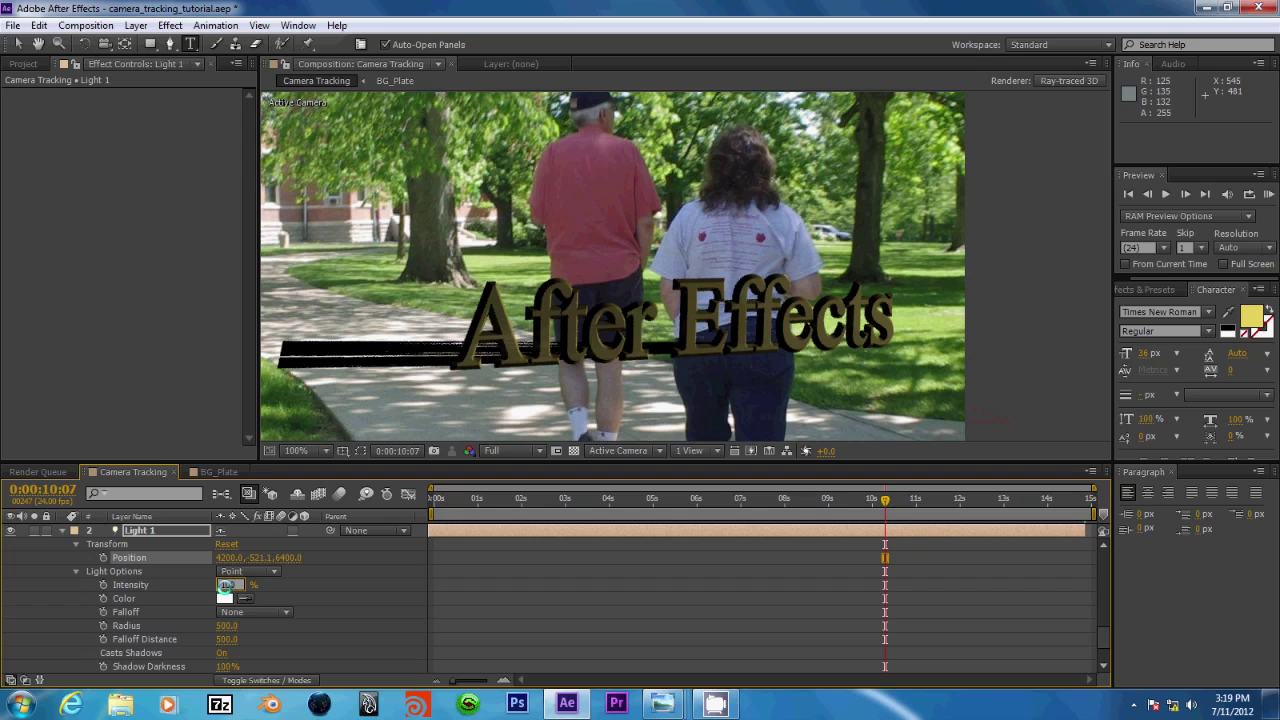
key("BackSpace")
Show Top and Active Camera views side by side, panning Top toward the light.
left_click(696, 450)
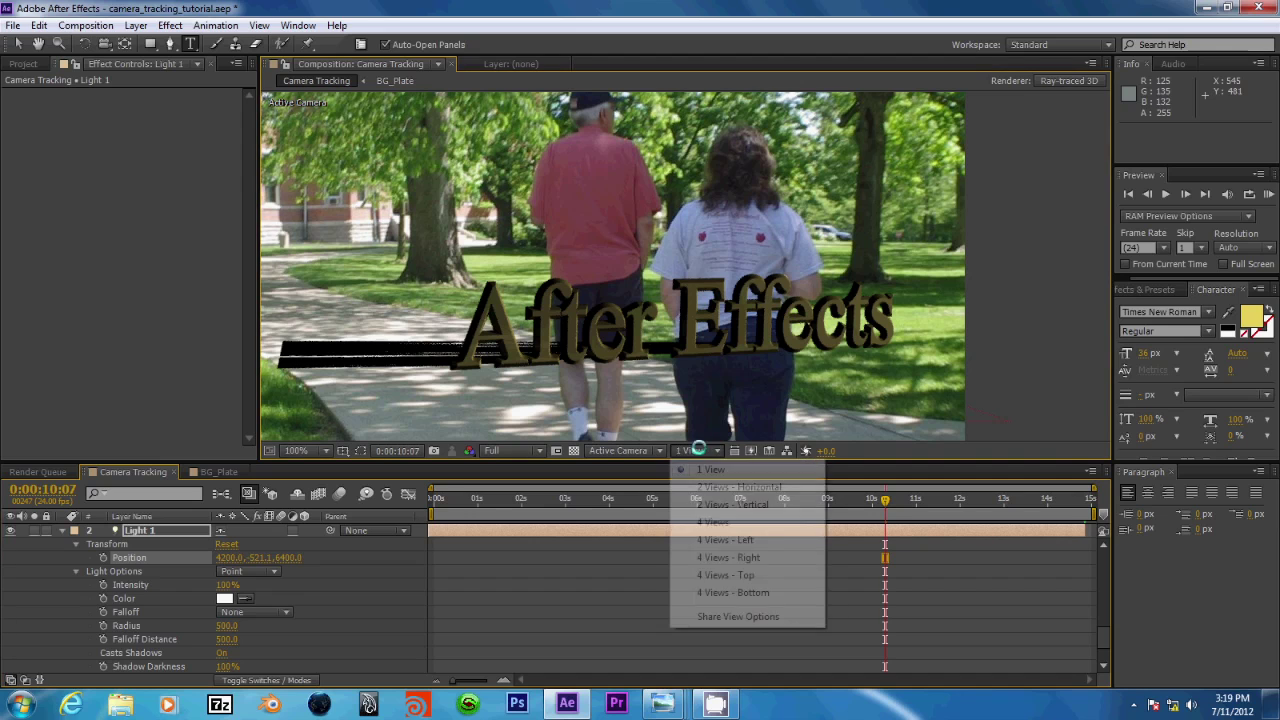
left_click(705, 487)
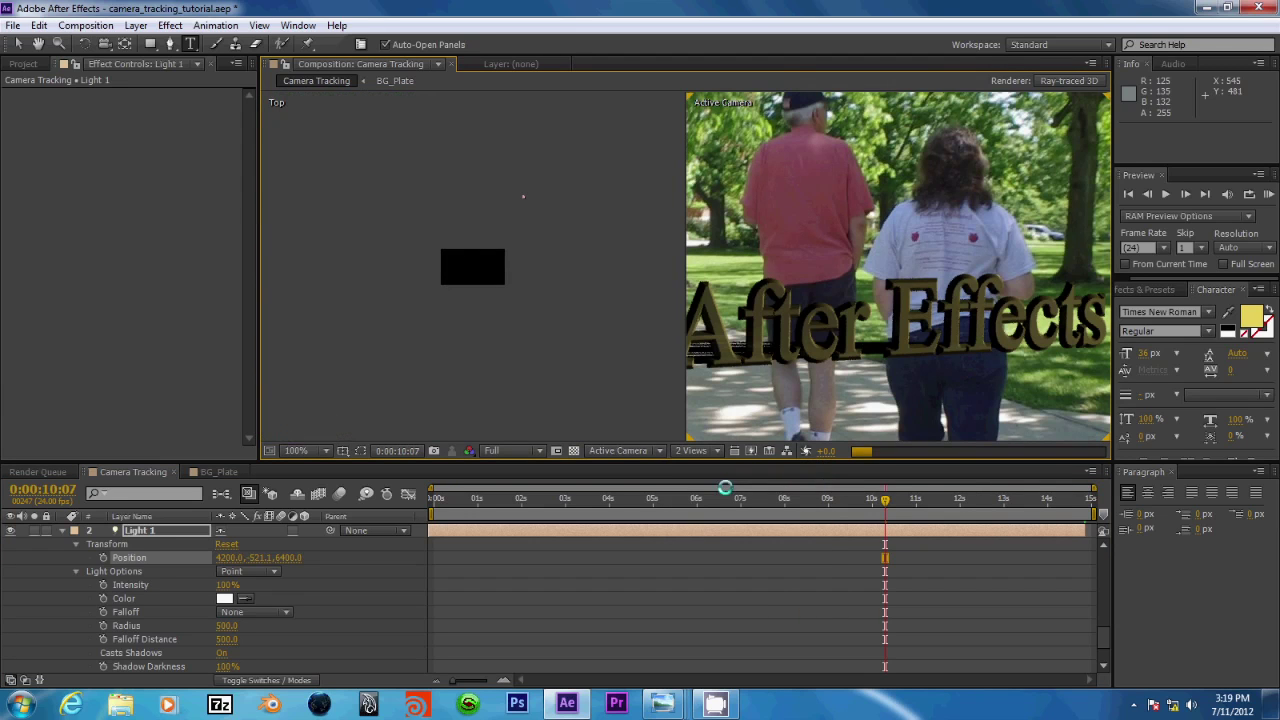
scroll(470, 270, "down", 8)
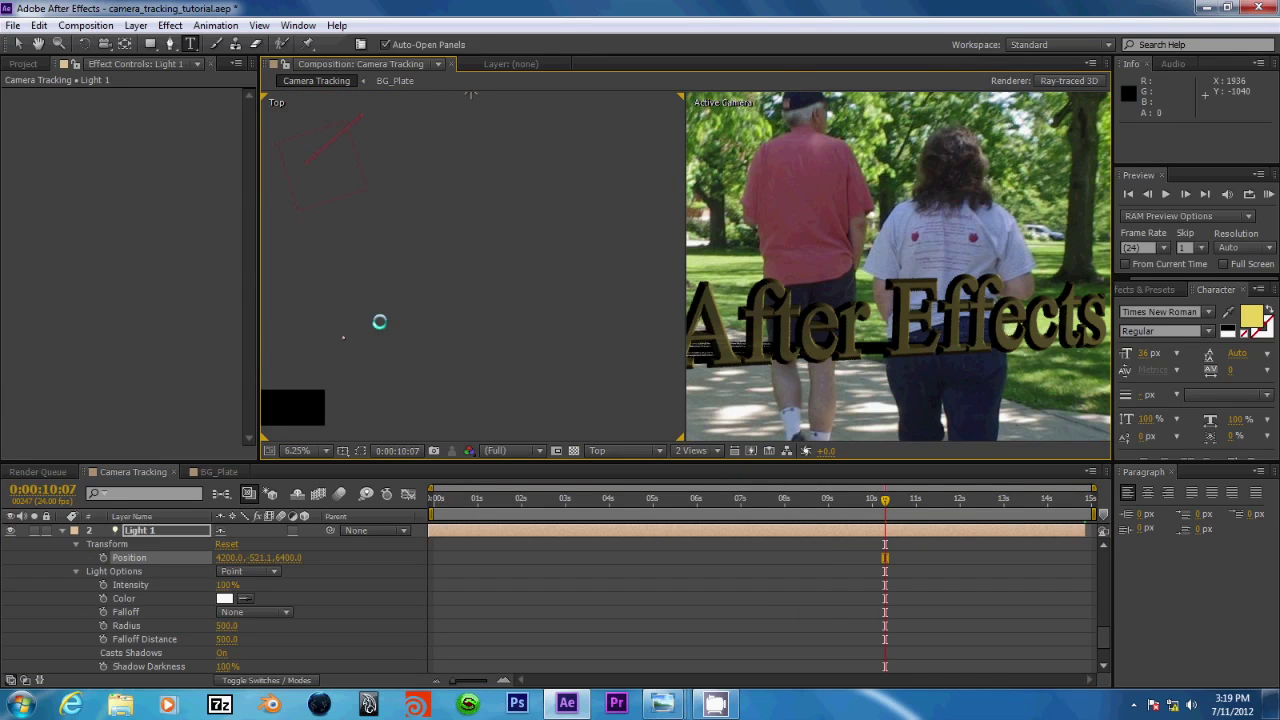
left_click_drag(428, 272, 462, 345)
scroll(460, 340, "up", 4)
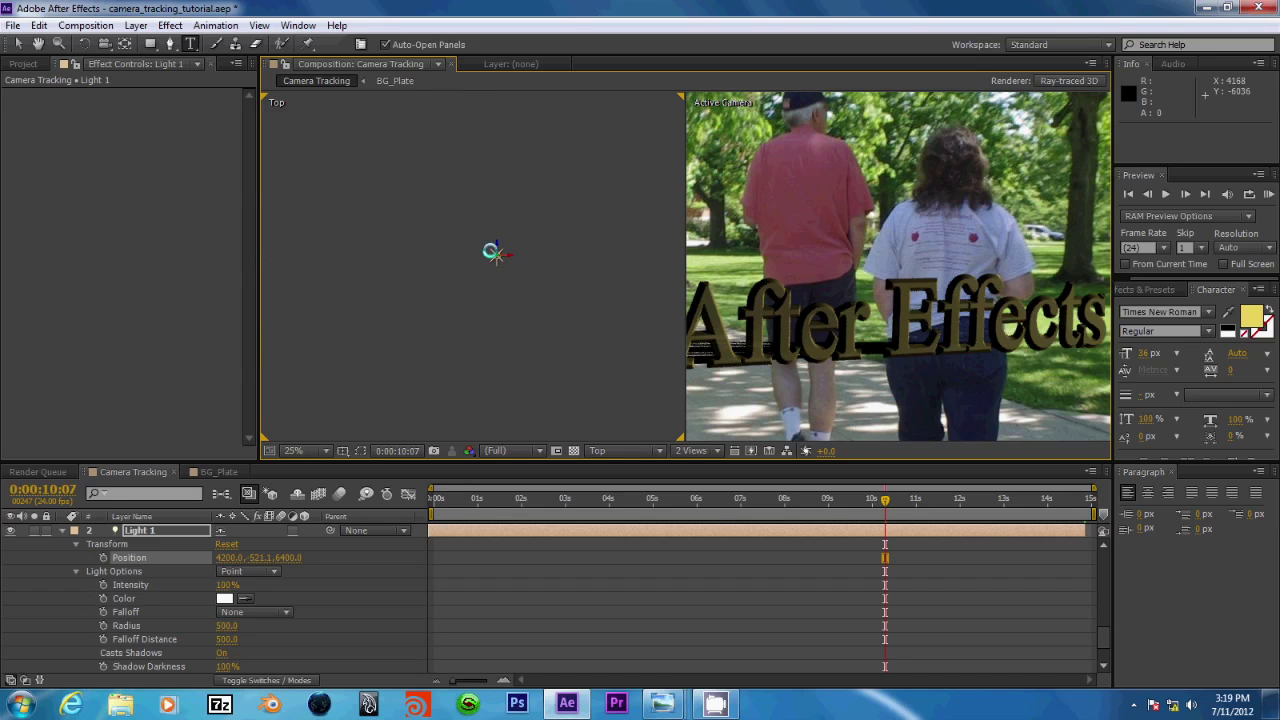
Raise Light 1 in the camera view to position 4200.0, -1537.1, 6400.0.
key("v")
scroll(497, 252, "down", 1)
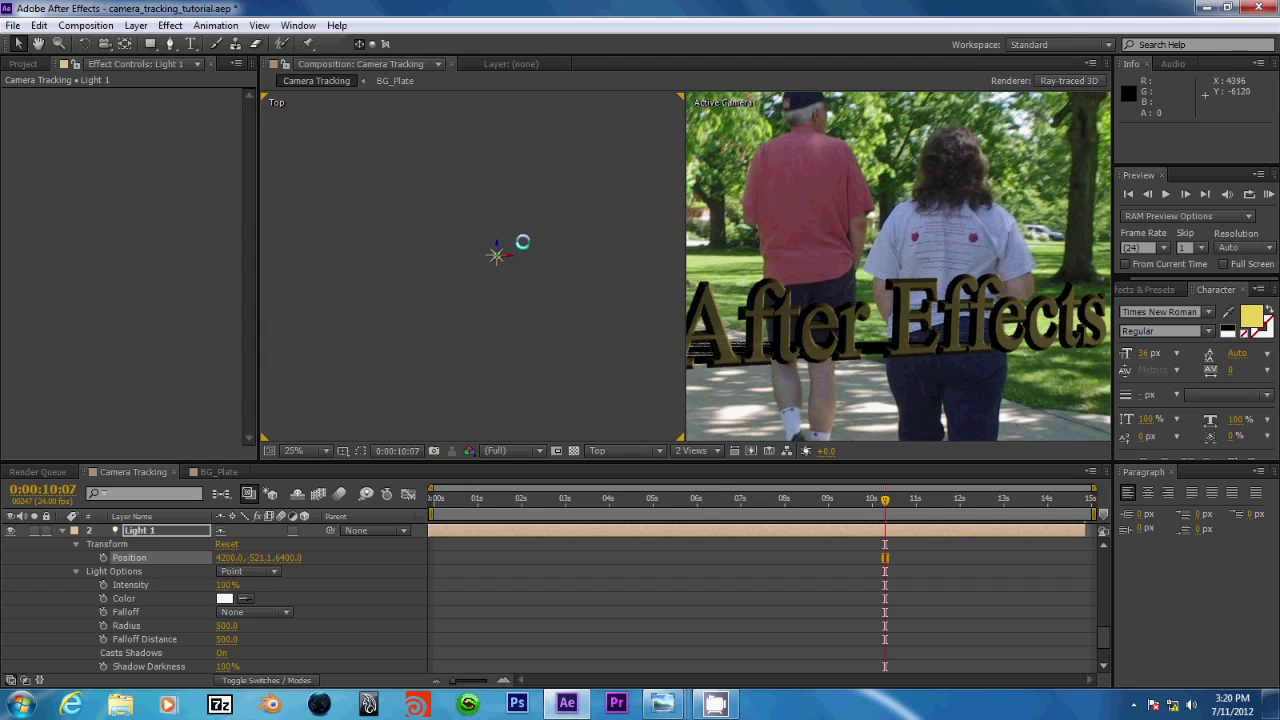
scroll(500, 245, "down", 2)
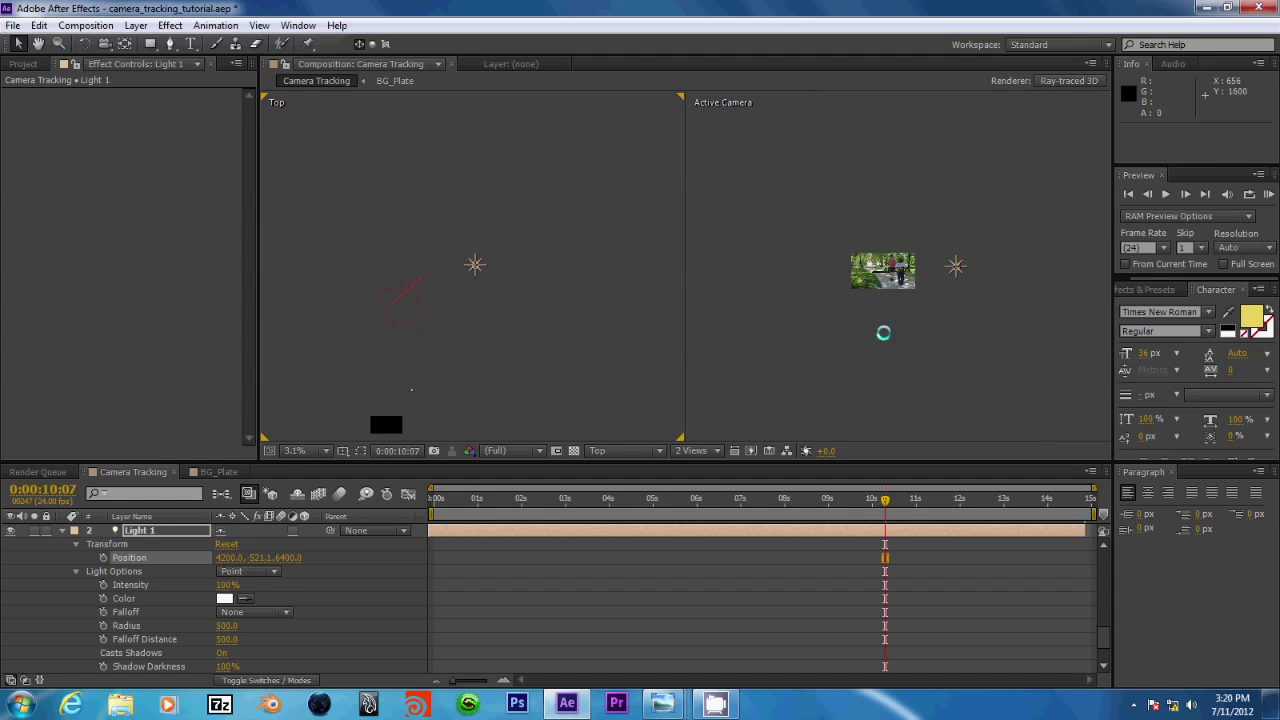
scroll(470, 200, "up", 2)
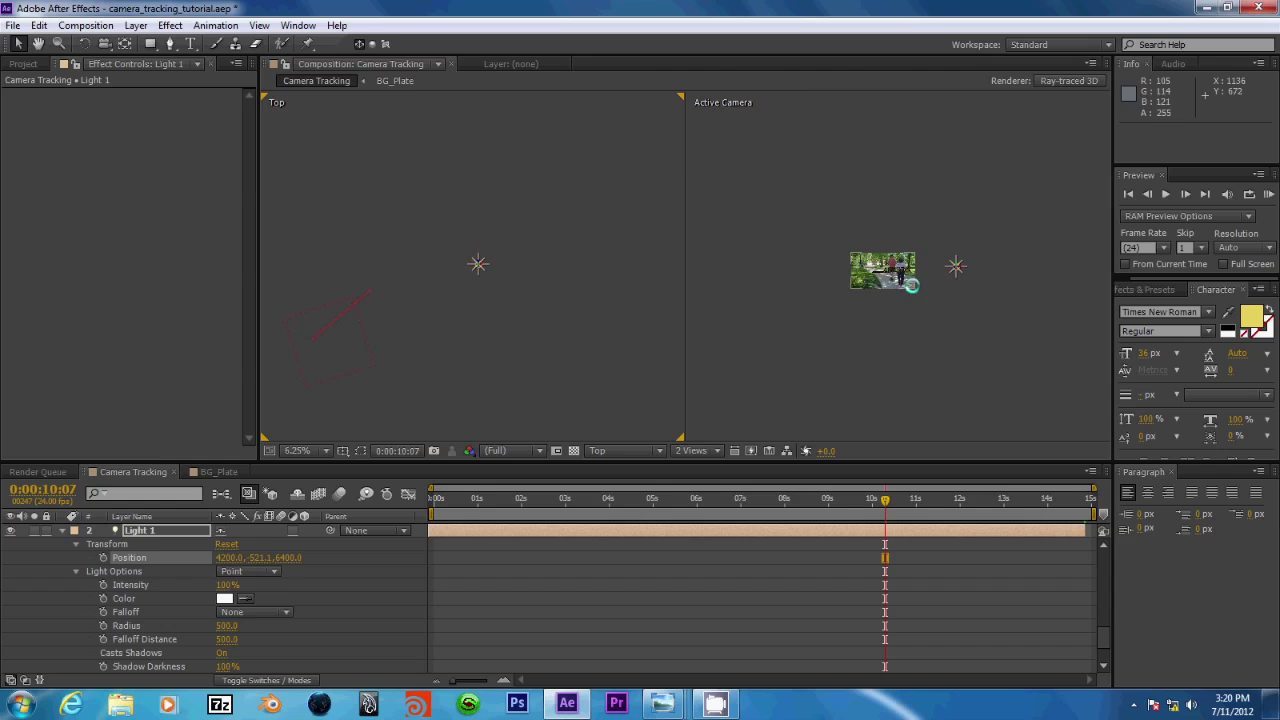
left_click(905, 330)
scroll(910, 333, "up", 1)
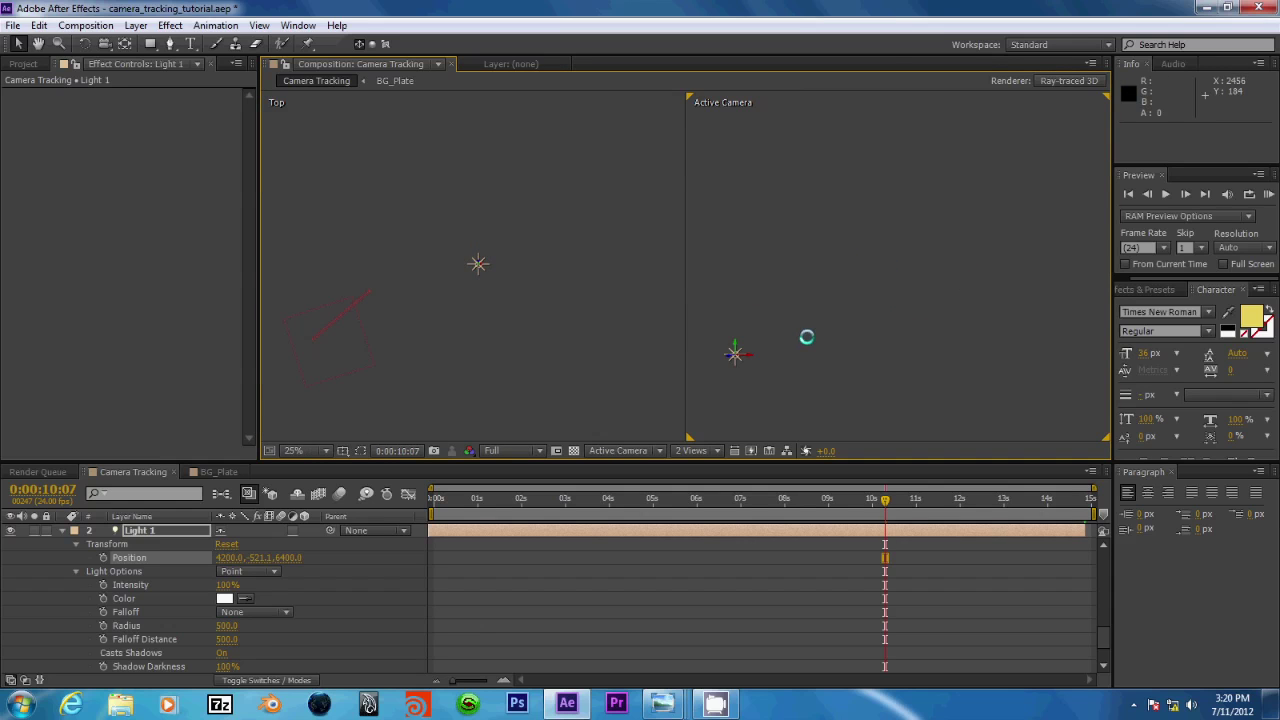
left_click_drag(735, 338, 730, 137)
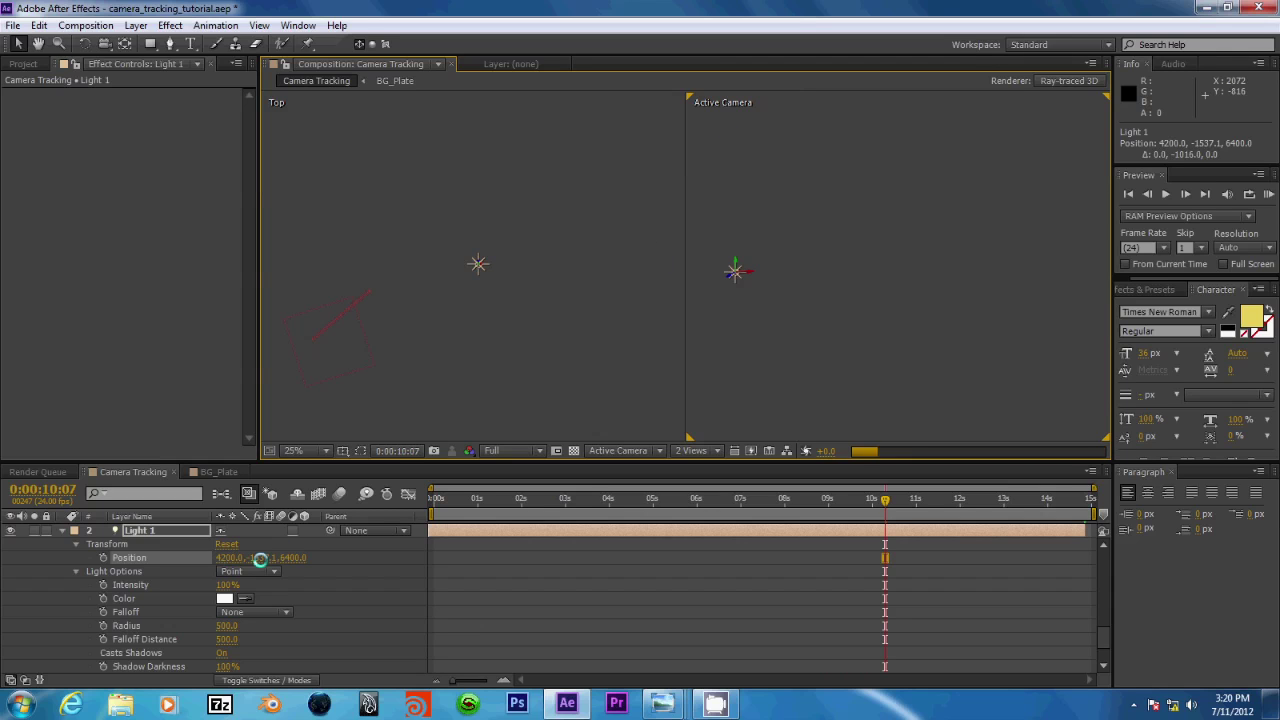
key("comma")
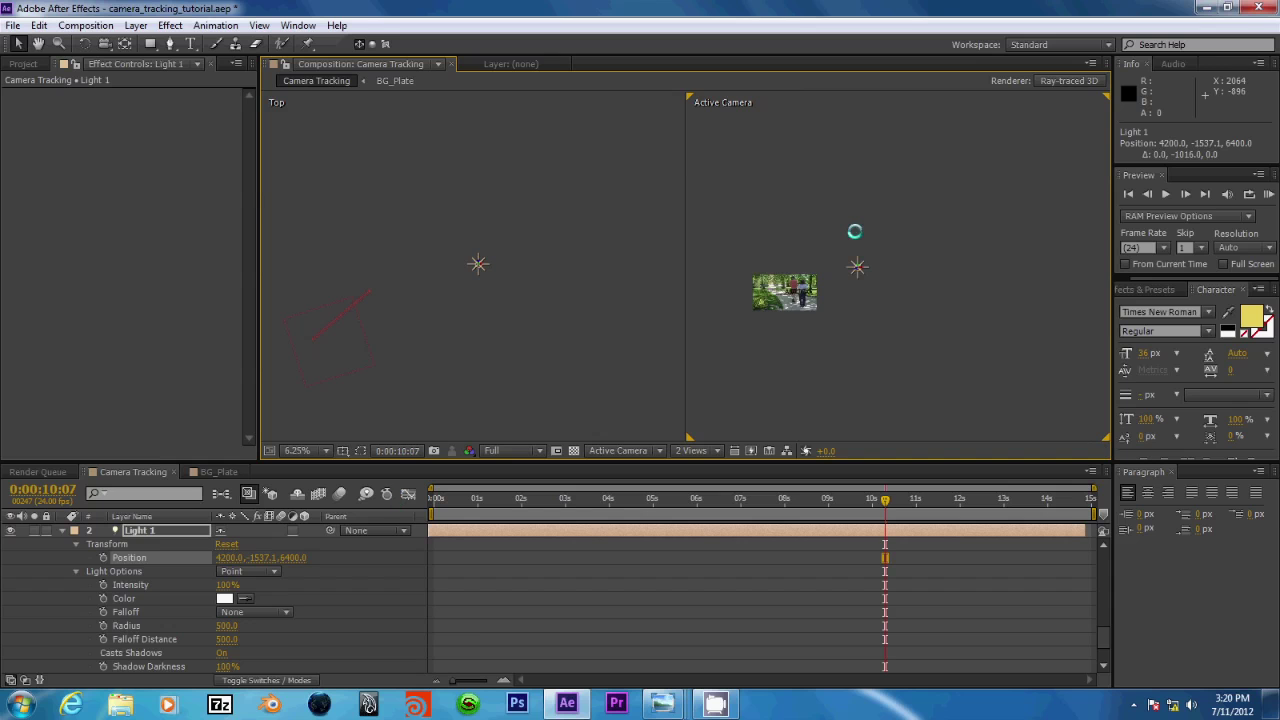
key("period")
key("period")
key("period")
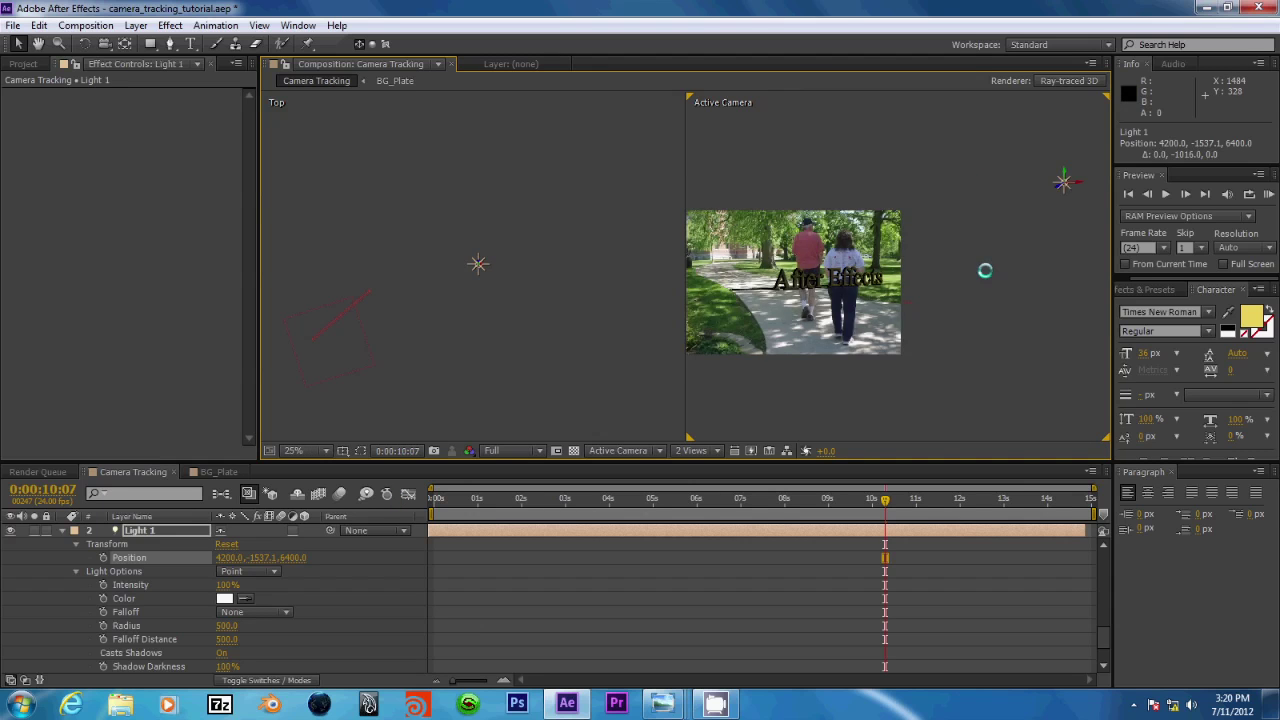
key("period")
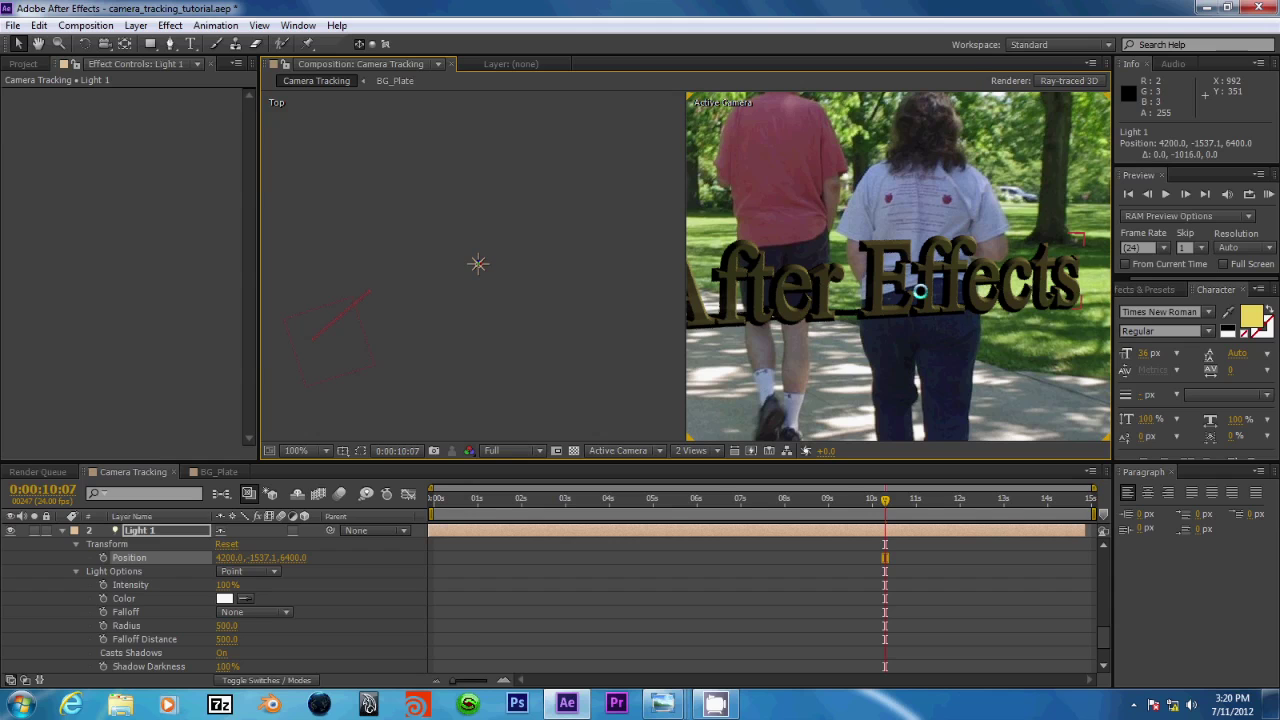
key("comma")
key("comma")
key("comma")
key("comma")
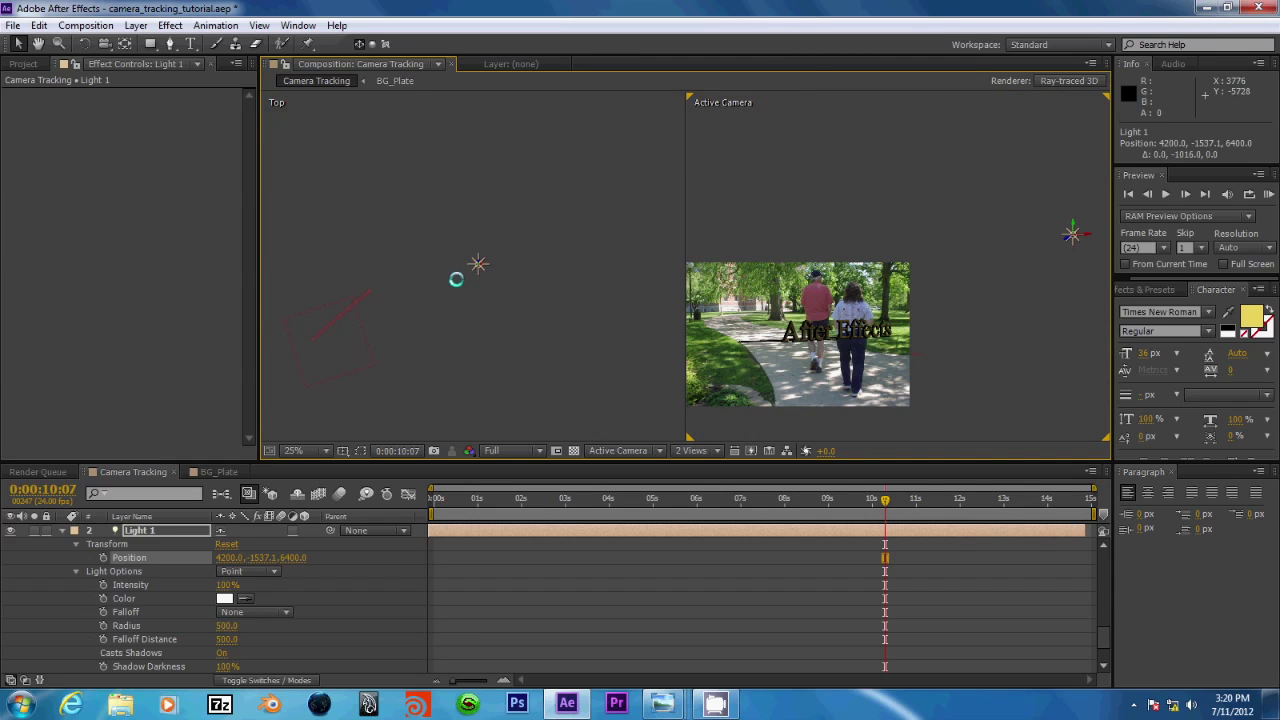
key("period")
key("period")
key("period")
key("period")
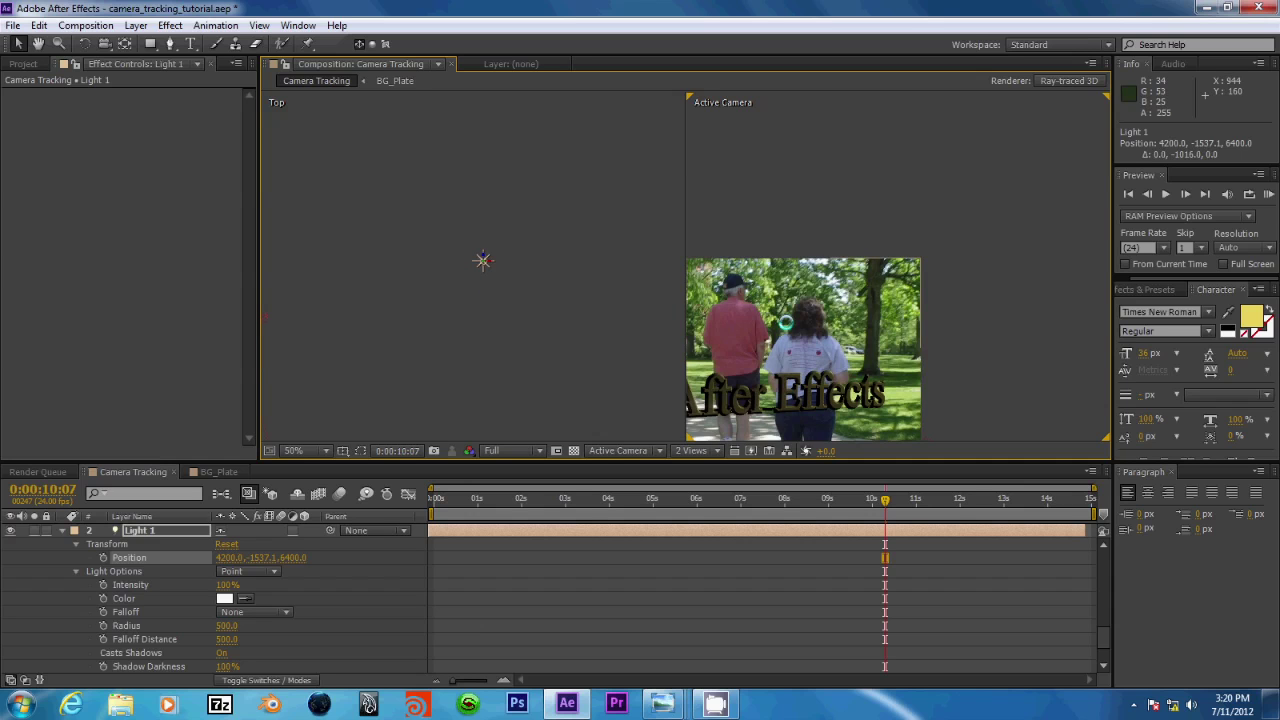
left_click_drag(1048, 166, 980, 123)
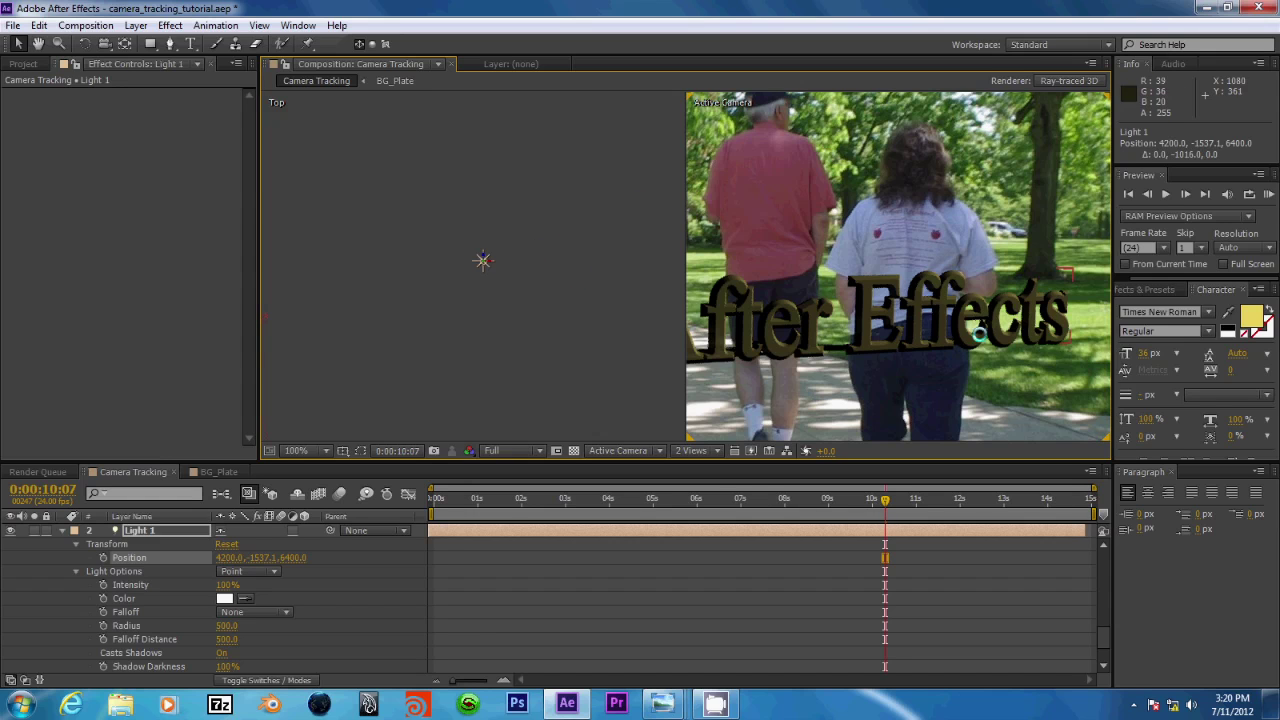
key("comma")
key("comma")
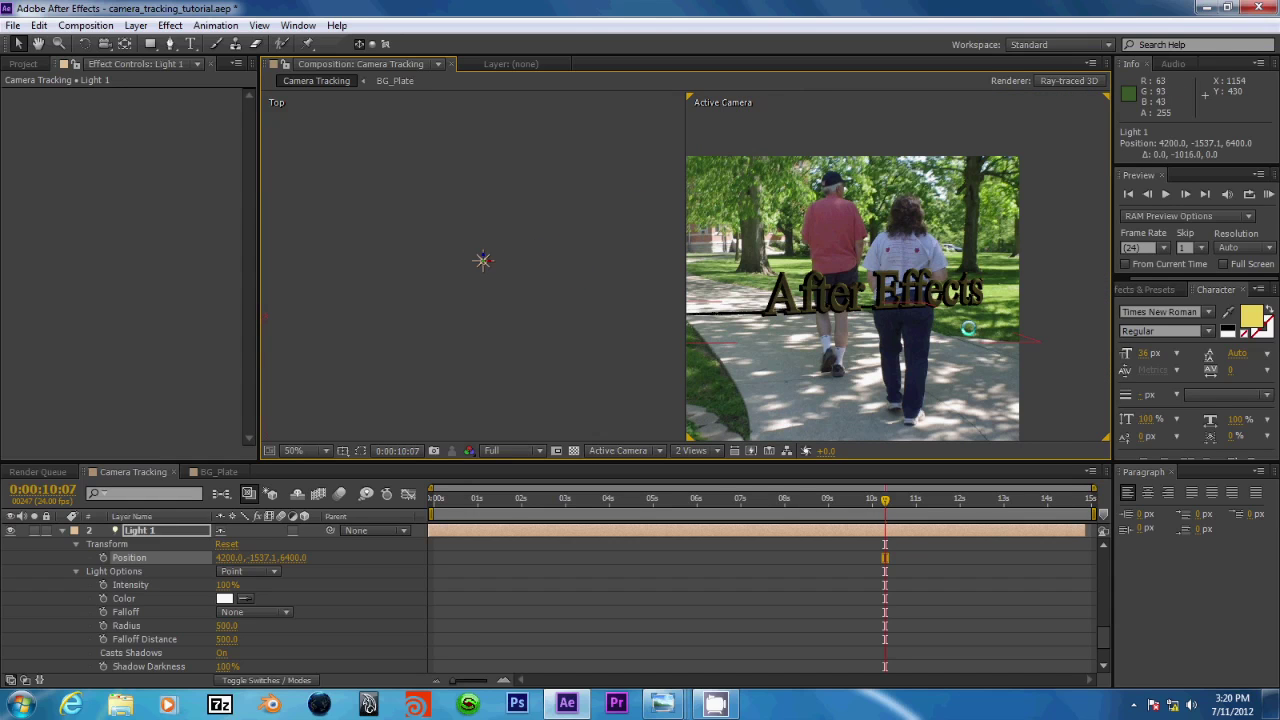
scroll(968, 328, "up", 4)
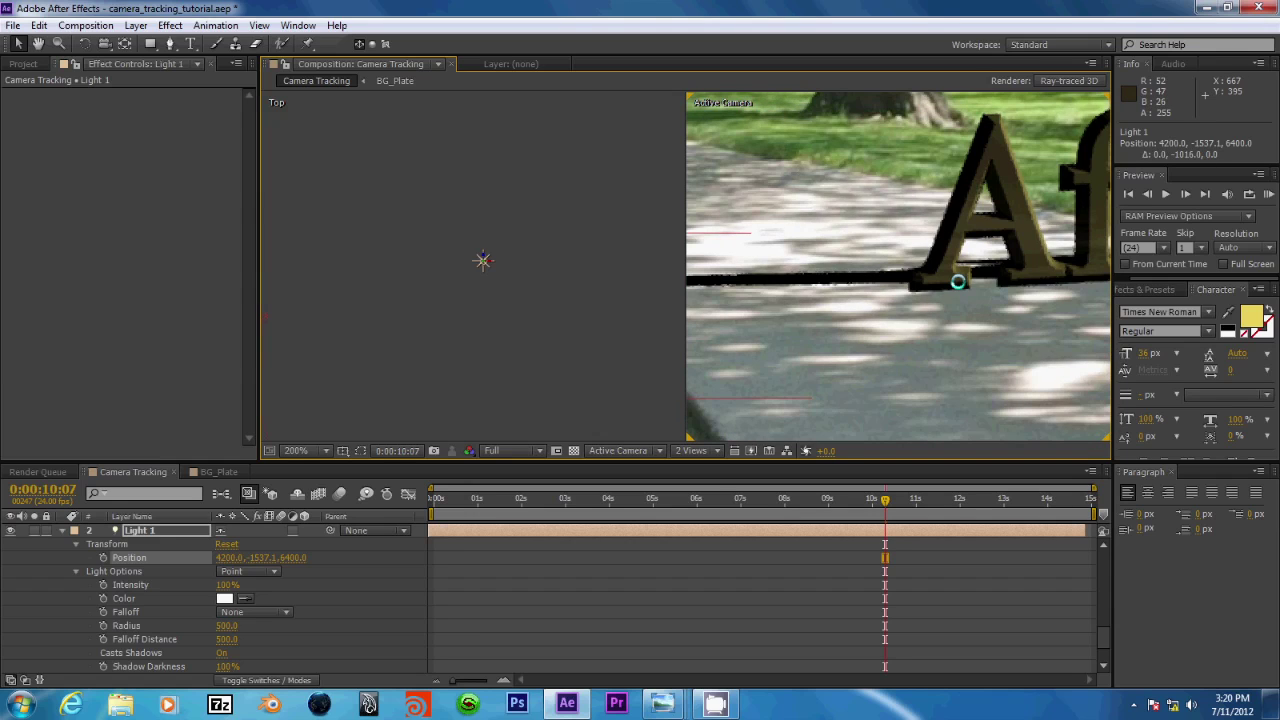
scroll(958, 282, "down", 2)
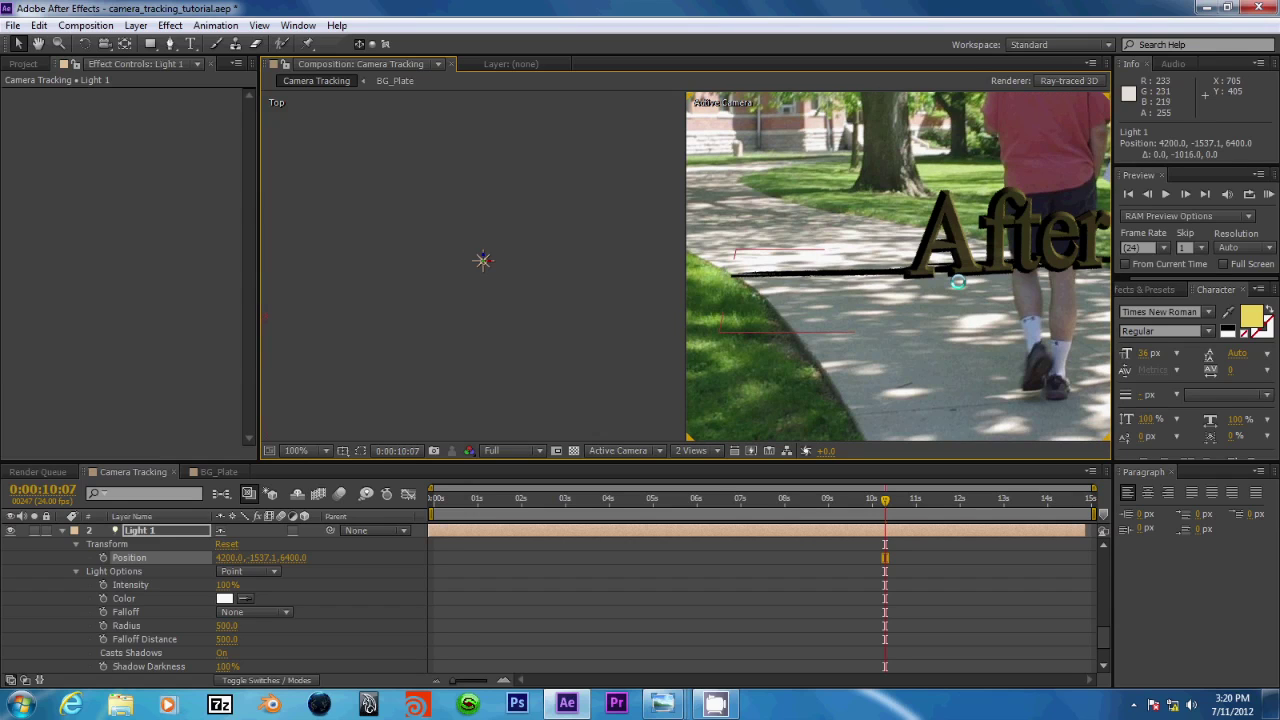
left_click_drag(943, 286, 751, 343)
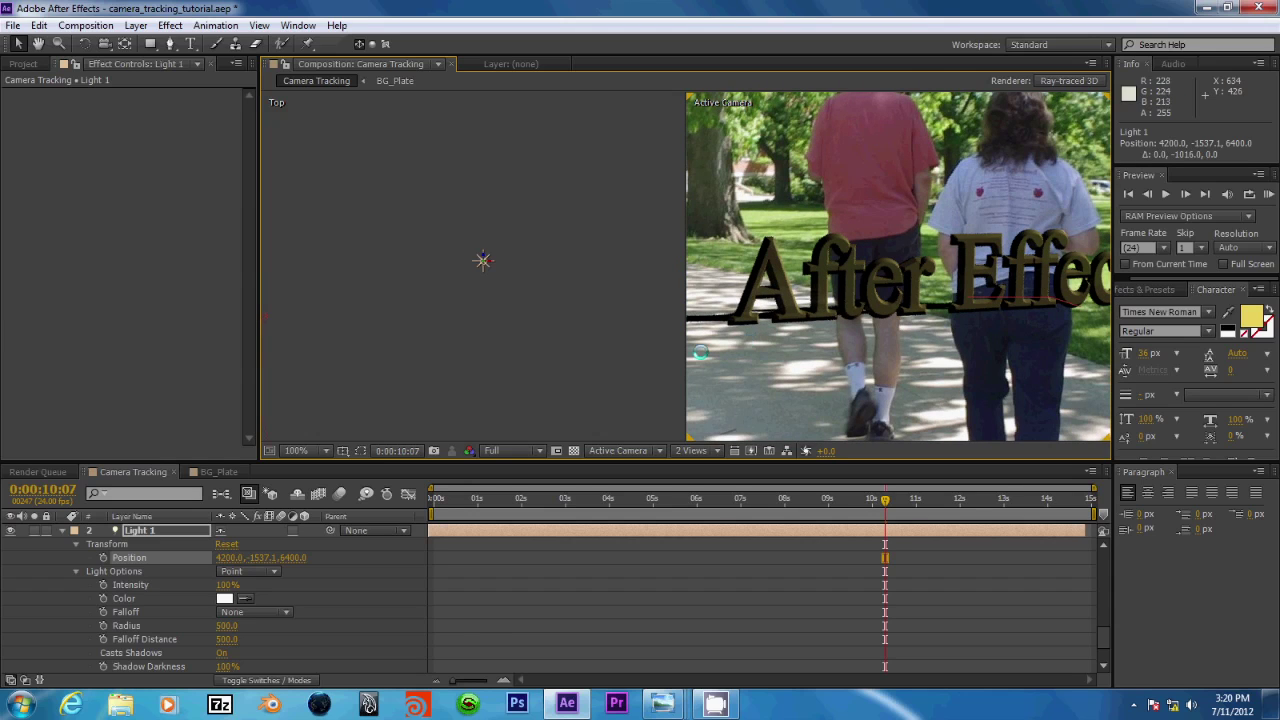
Set Light 1's Intensity to 130%.
left_click(228, 584)
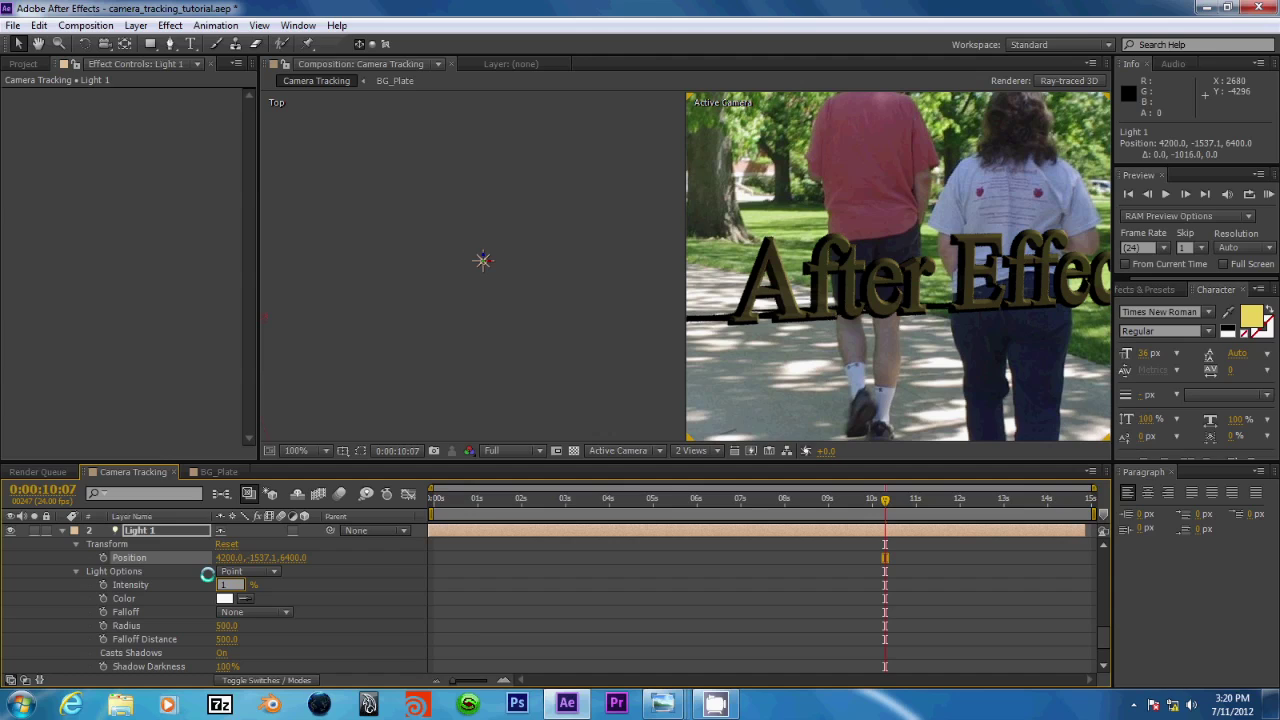
type("130")
key("Return")
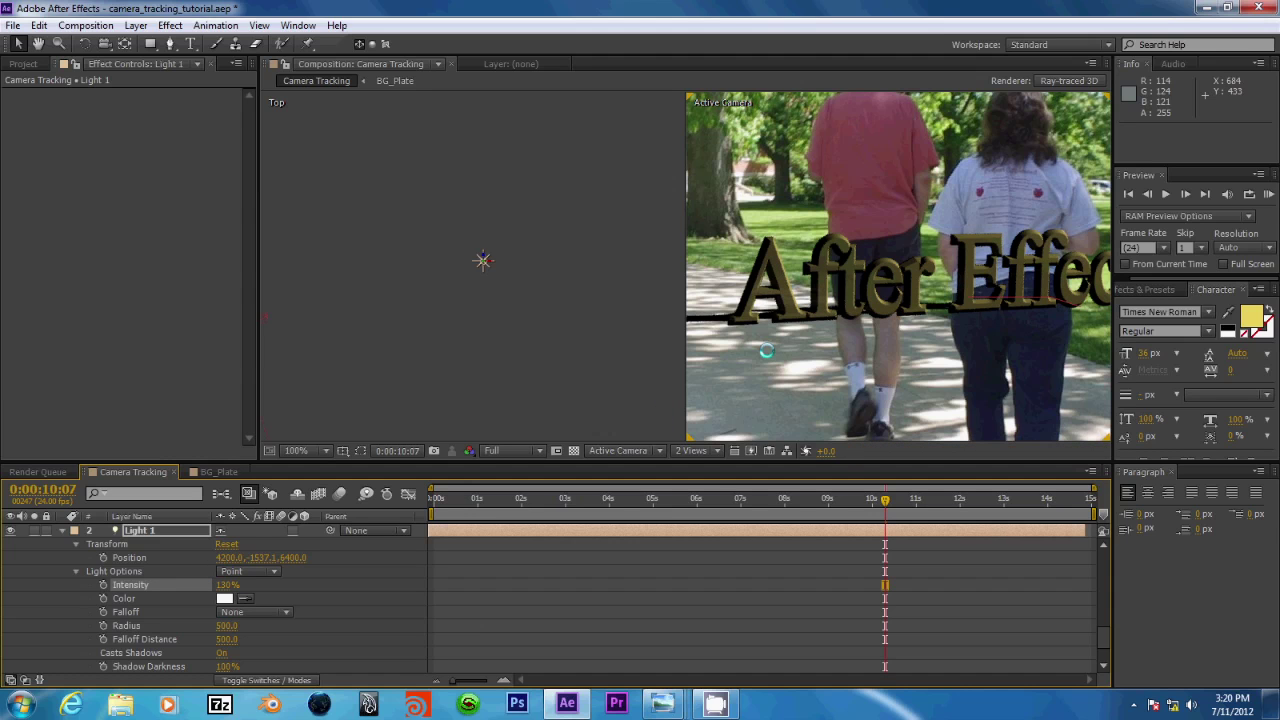
Move Light 1 back in the Top view to a Z position of 7168.
scroll(830, 279, "down", 2)
scroll(832, 275, "down", 2)
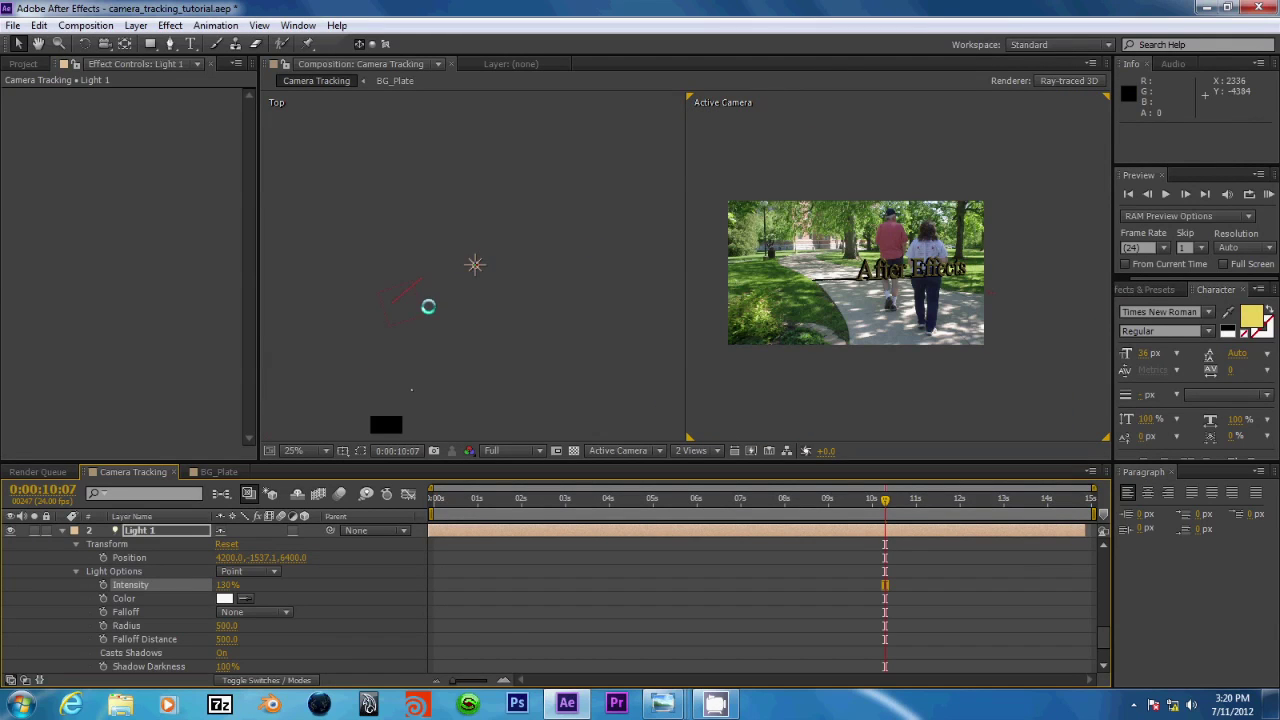
scroll(875, 265, "up", 4)
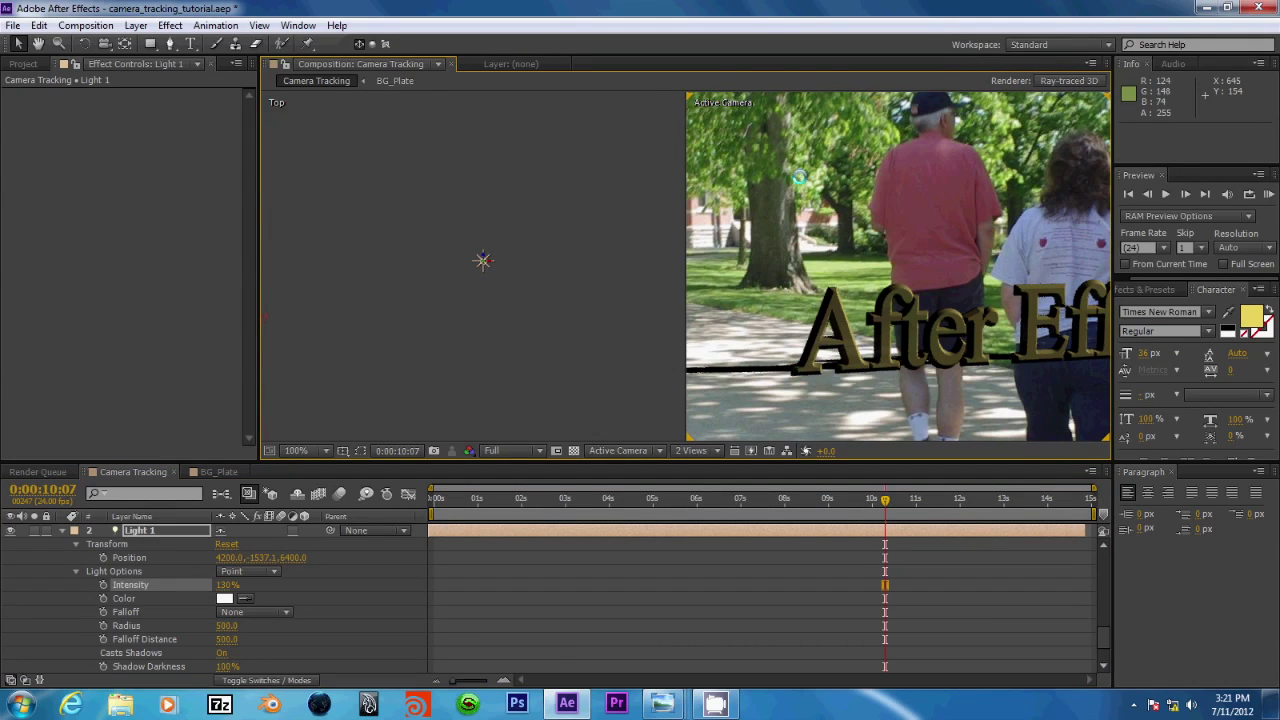
scroll(830, 258, "down", 2)
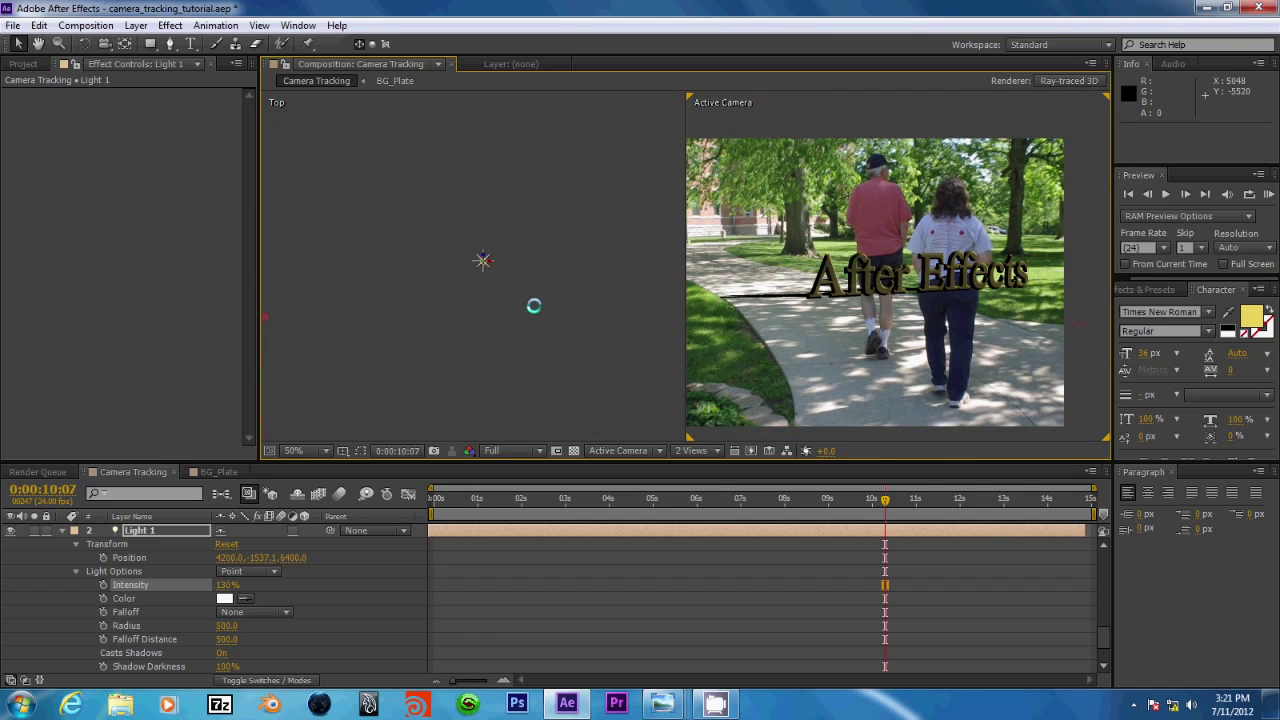
scroll(565, 290, "down", 4)
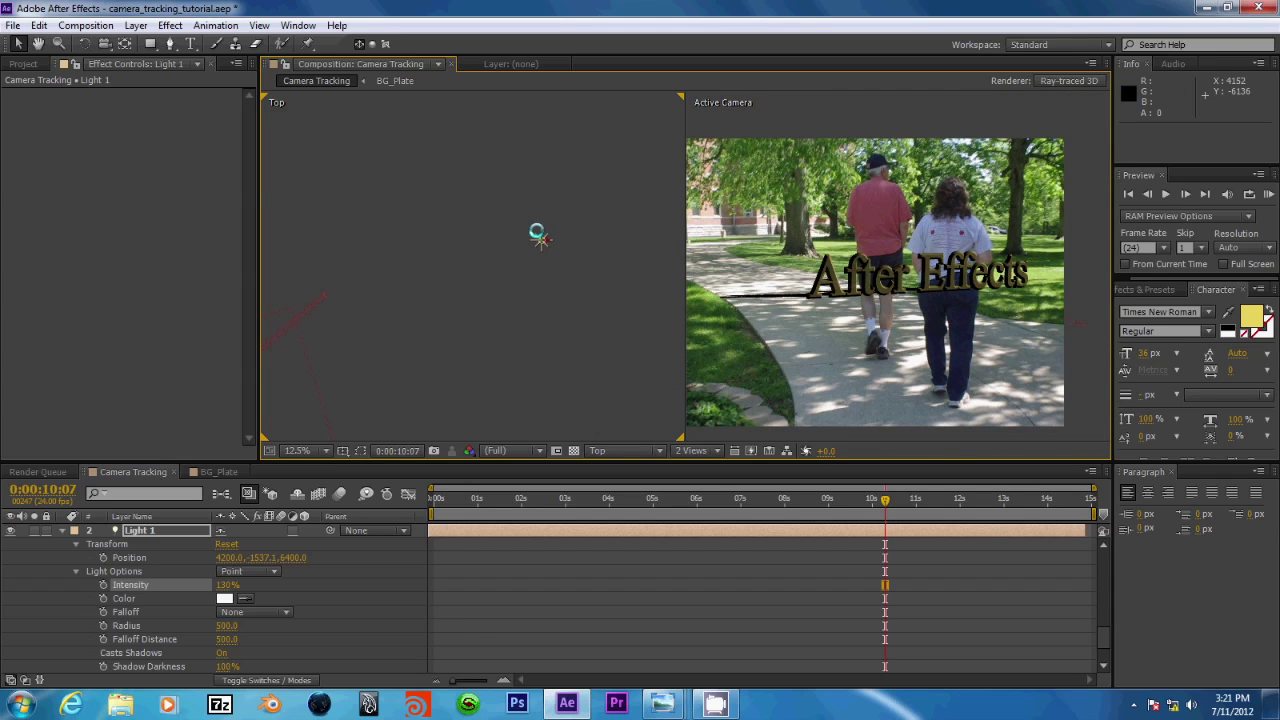
left_click_drag(540, 238, 541, 168)
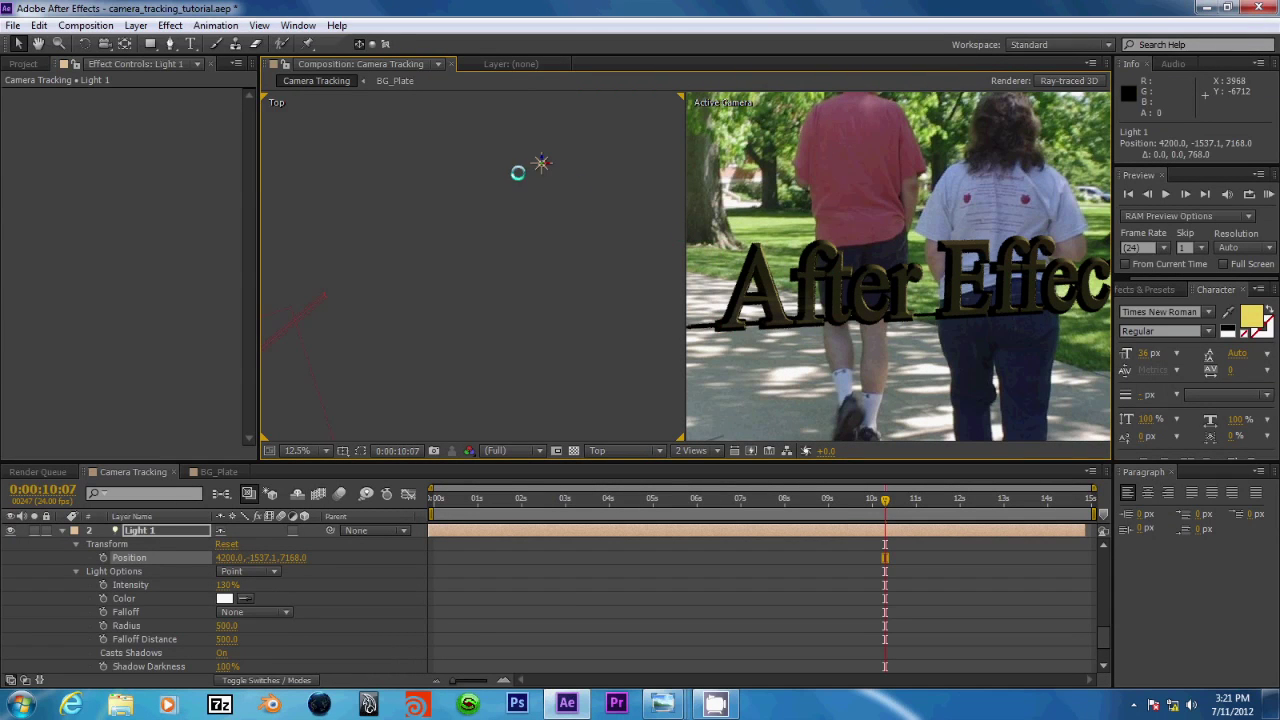
In the Top view, pull Light 1 toward the text until its Position reads 4200.0, -1537.1, 6896.0.
left_click_drag(540, 160, 540, 187)
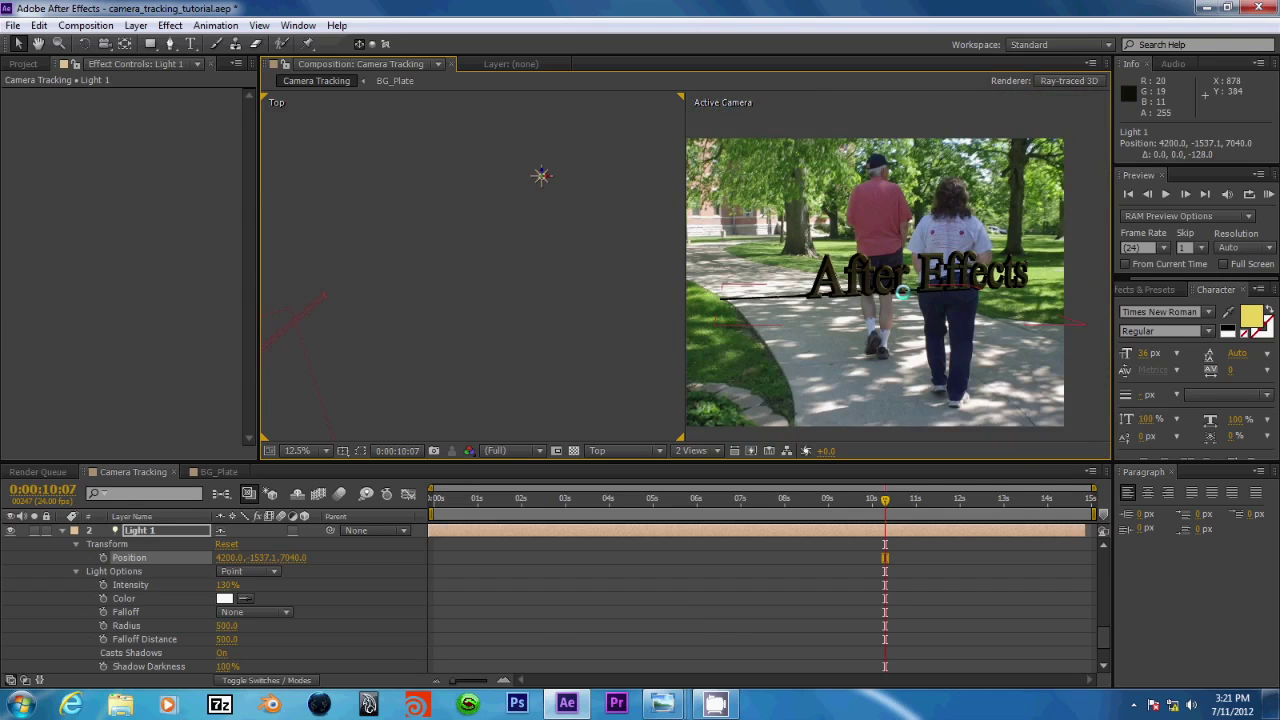
scroll(901, 292, "up", 2)
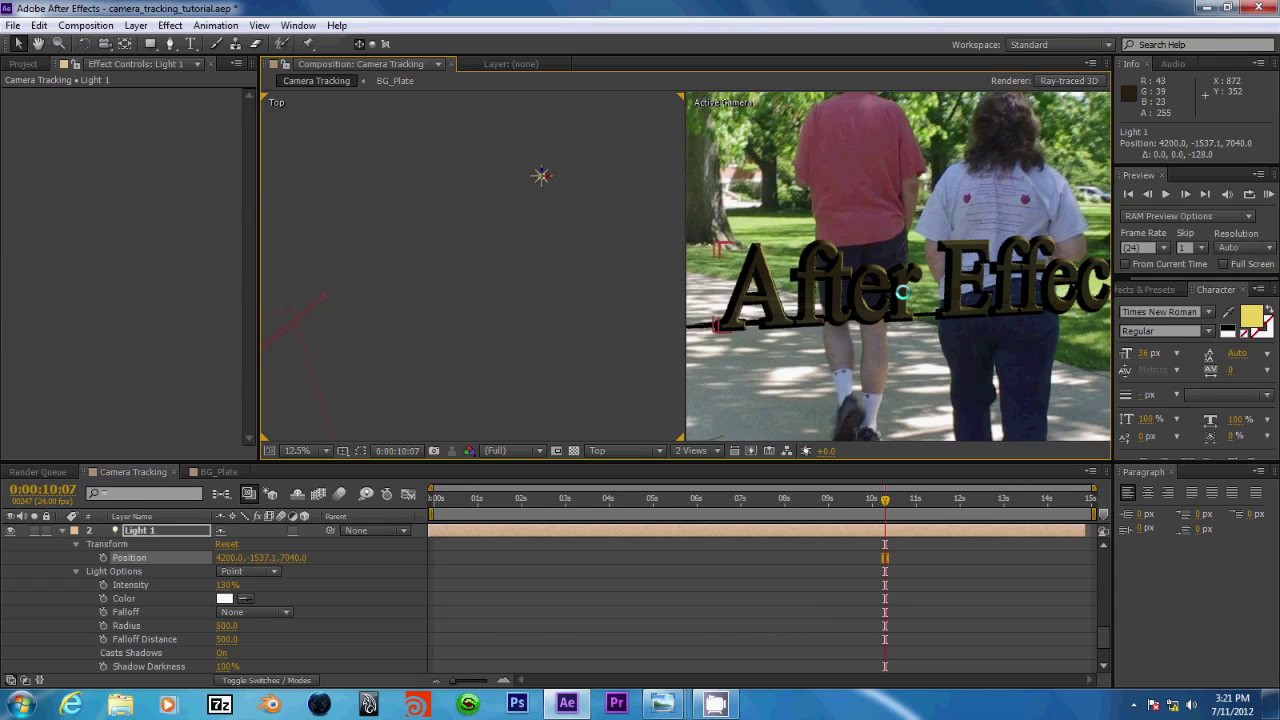
scroll(901, 292, "down", 2)
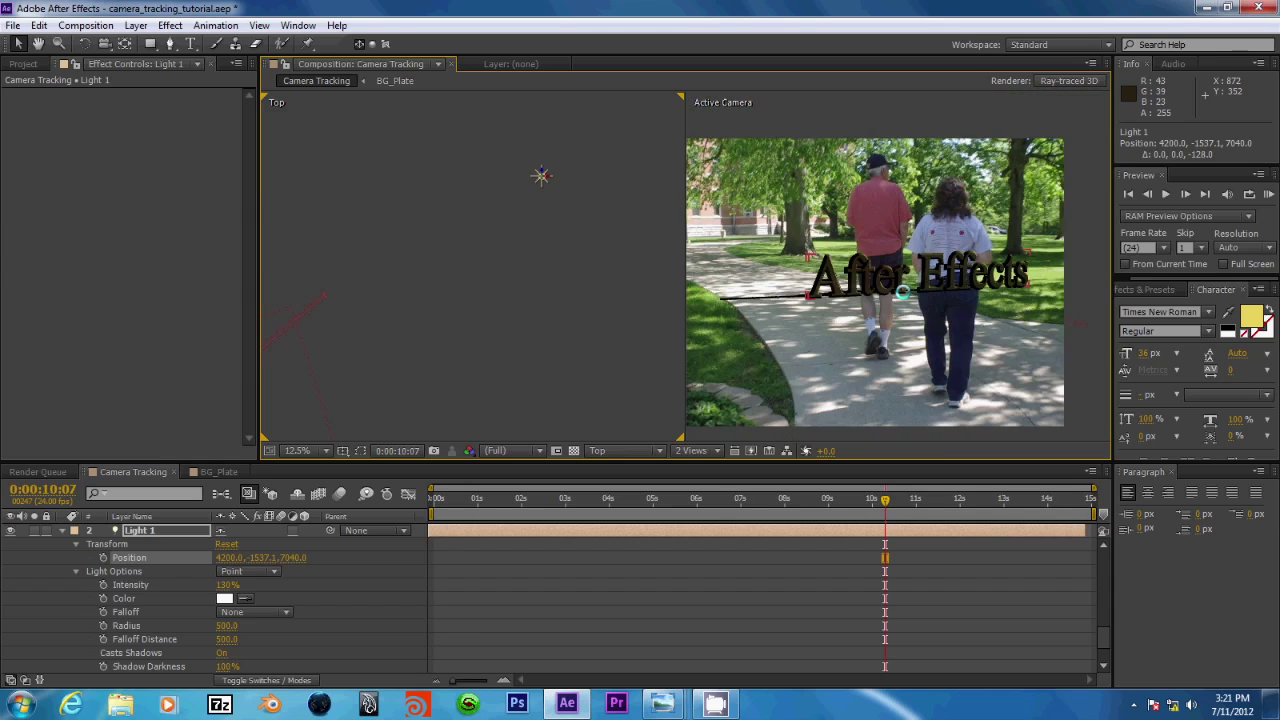
scroll(901, 292, "up", 2)
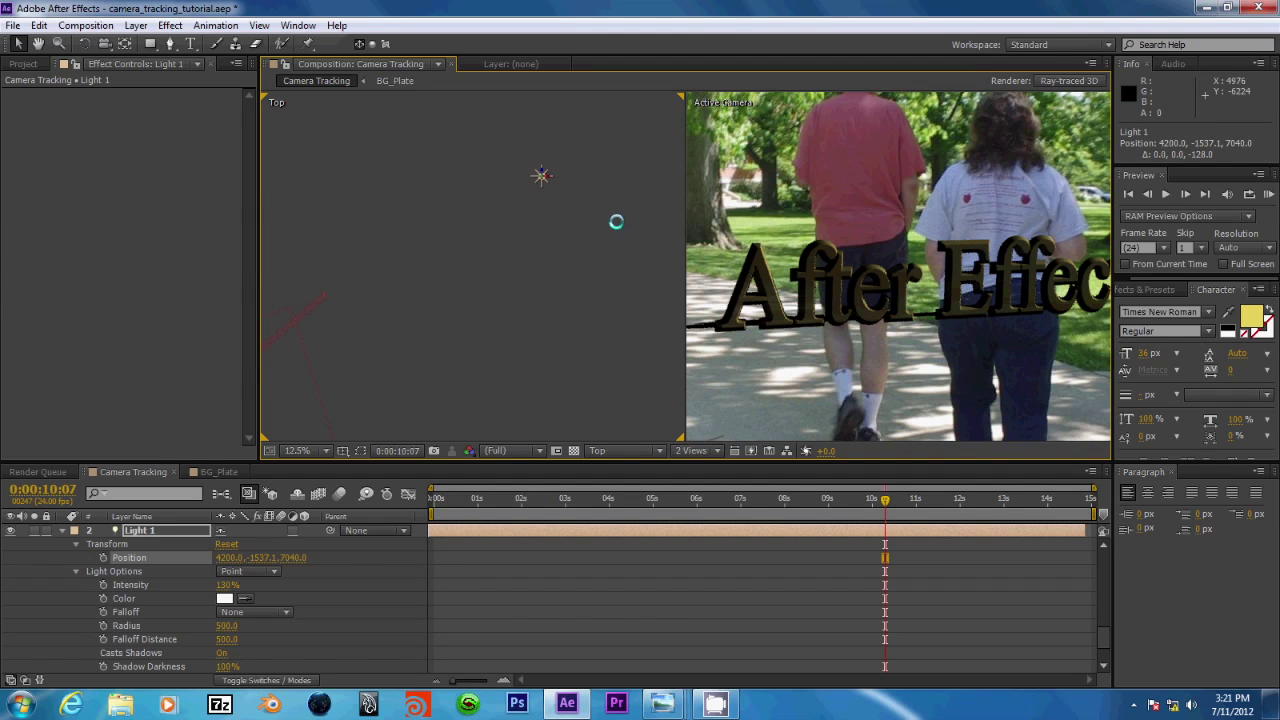
left_click_drag(540, 168, 540, 185)
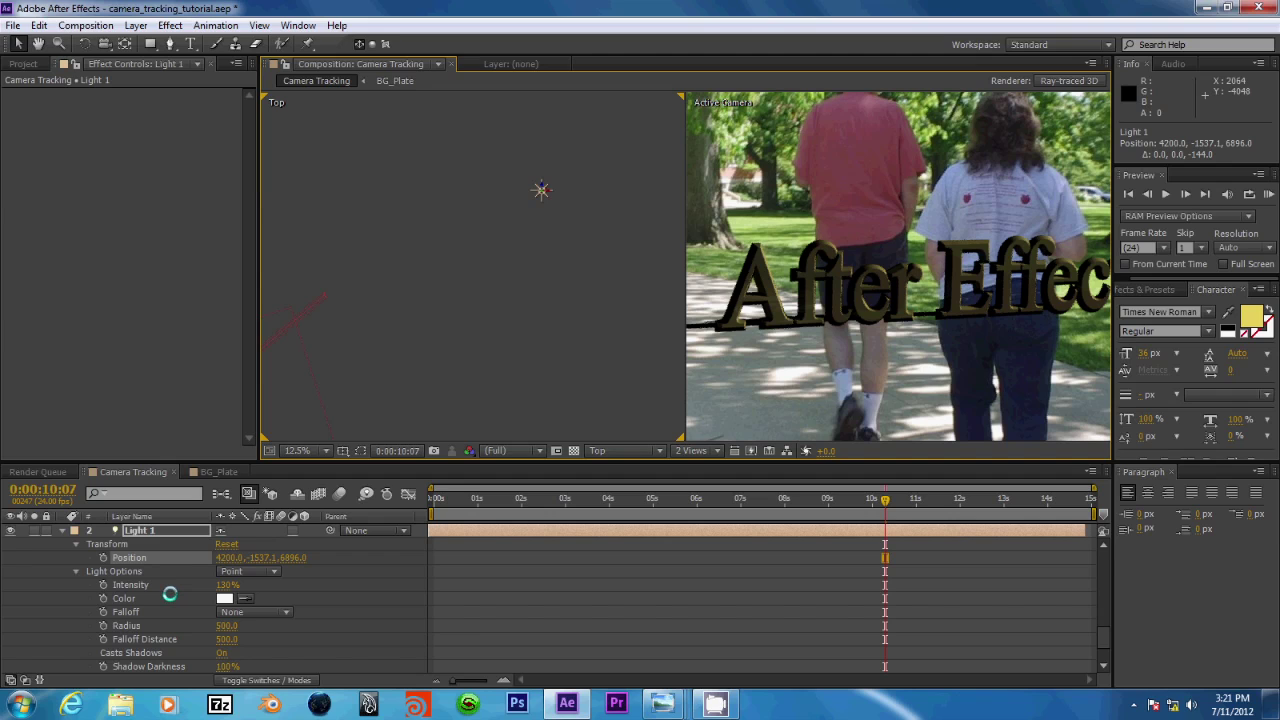
Back in the camera view, scrub Light 1's Shadow Darkness down toward 63%.
left_click(142, 639)
scroll(191, 612, "down", 2)
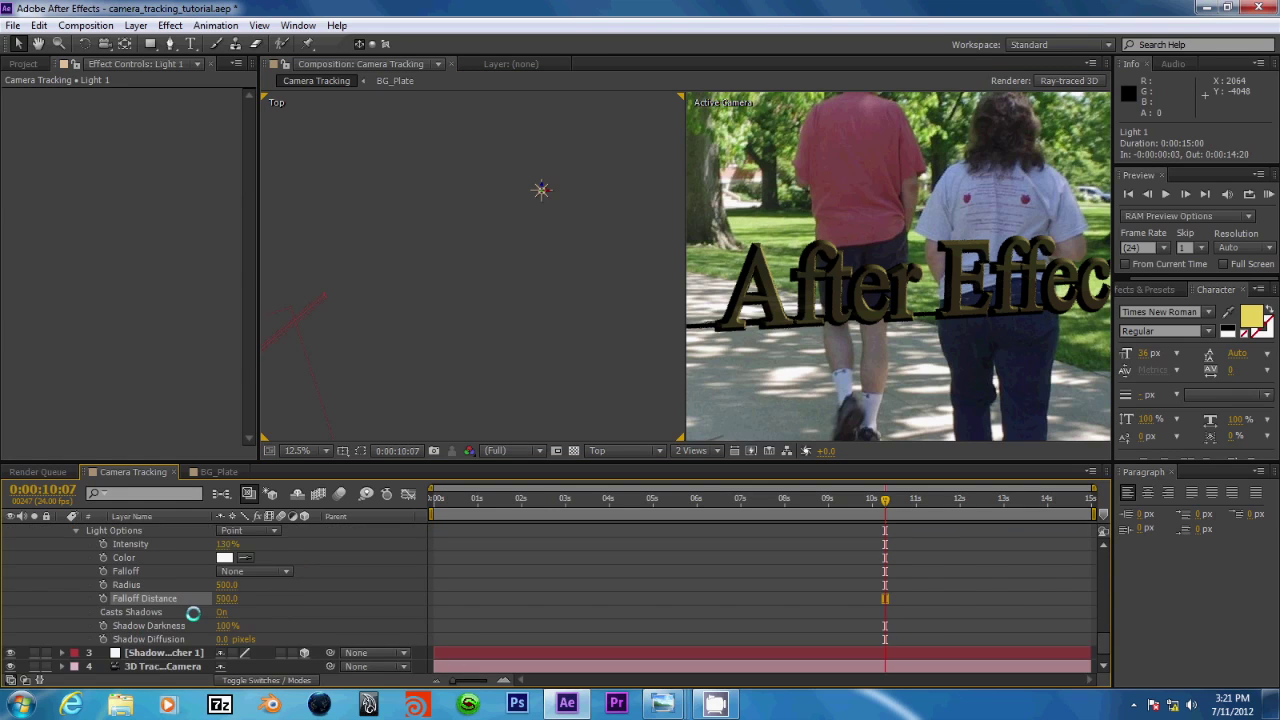
scroll(193, 613, "down", 1)
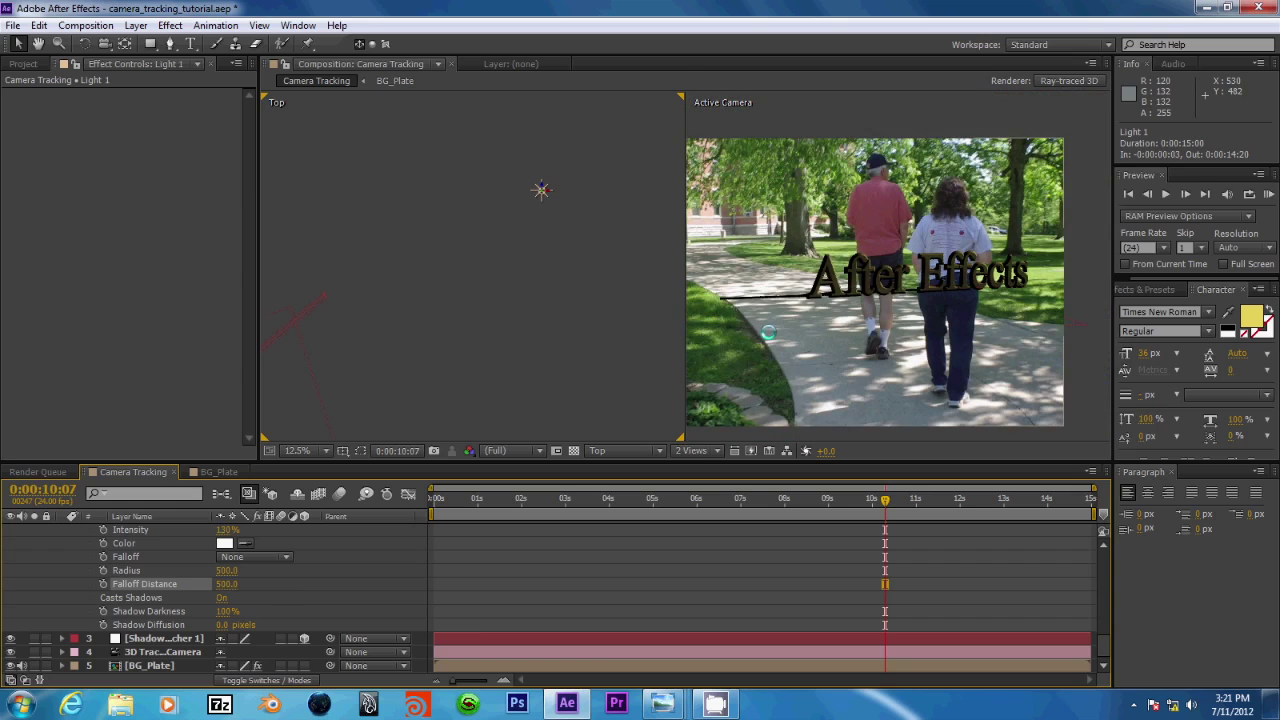
left_click(769, 333)
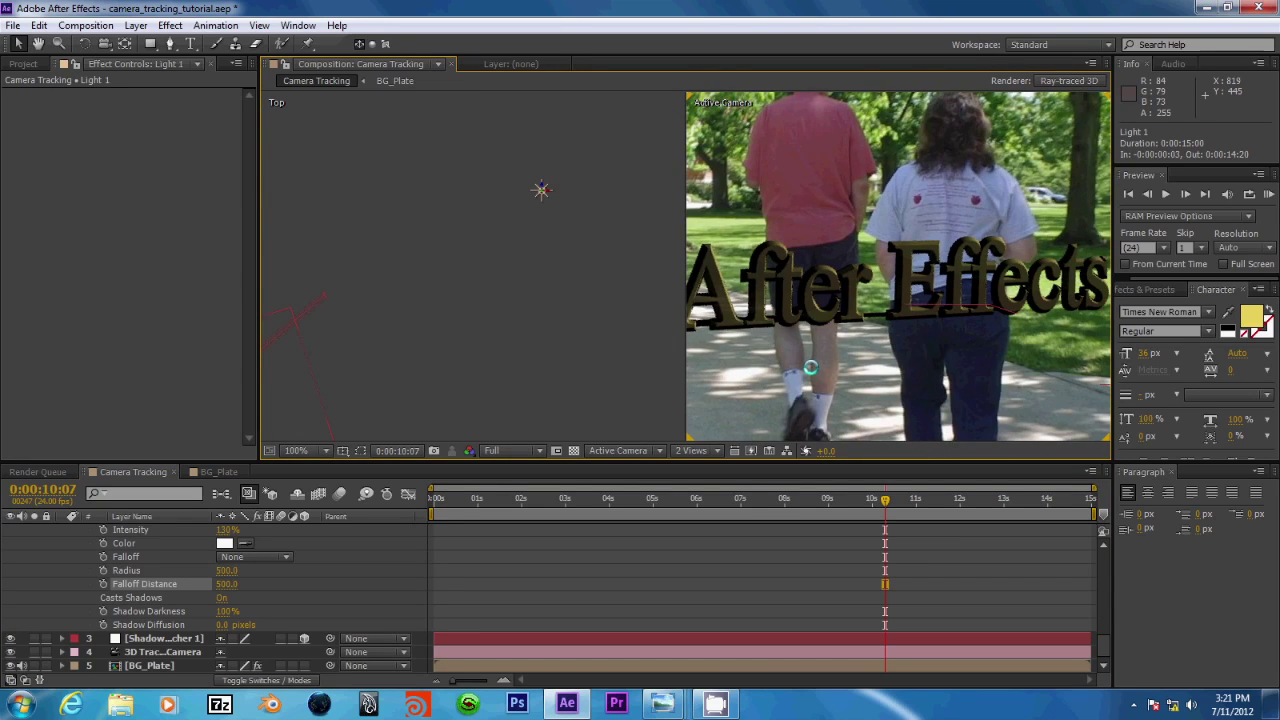
scroll(810, 367, "up", 3)
scroll(852, 335, "down", 1)
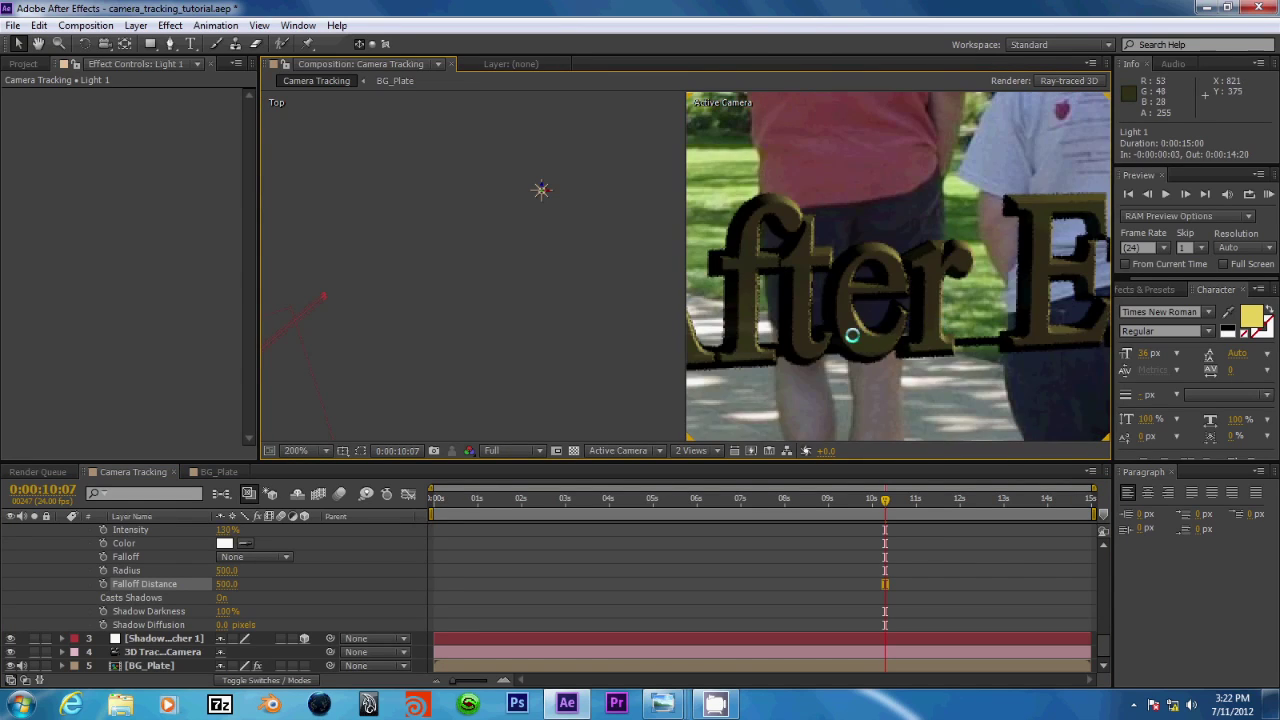
scroll(852, 335, "down", 1)
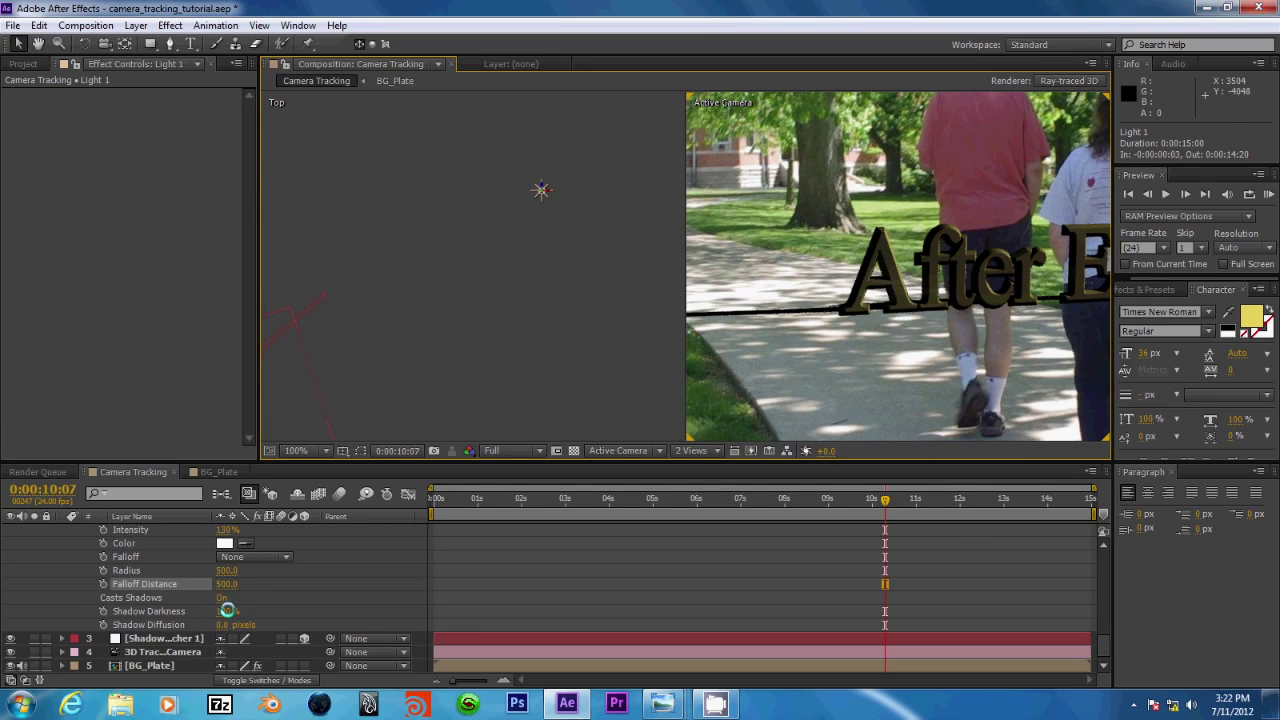
left_click_drag(227, 610, 201, 617)
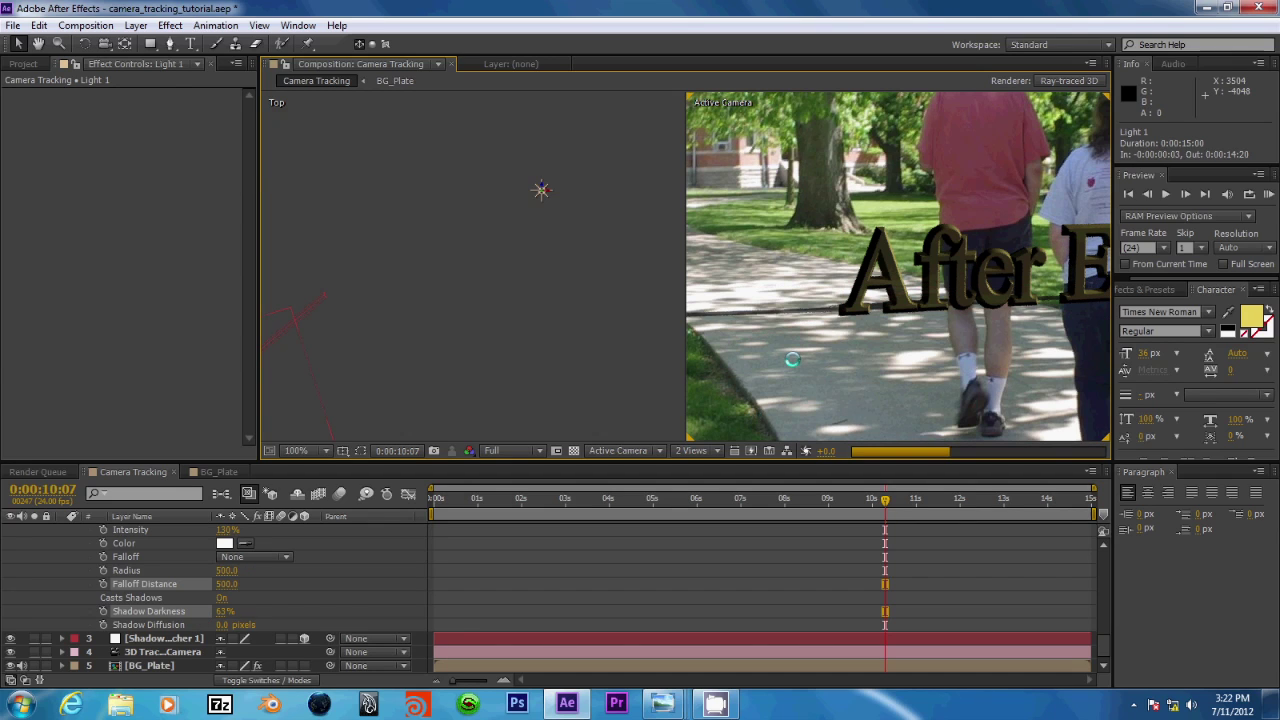
Zoom the viewer in and move to frame 0:00:12:16 to inspect the shadow.
key("period")
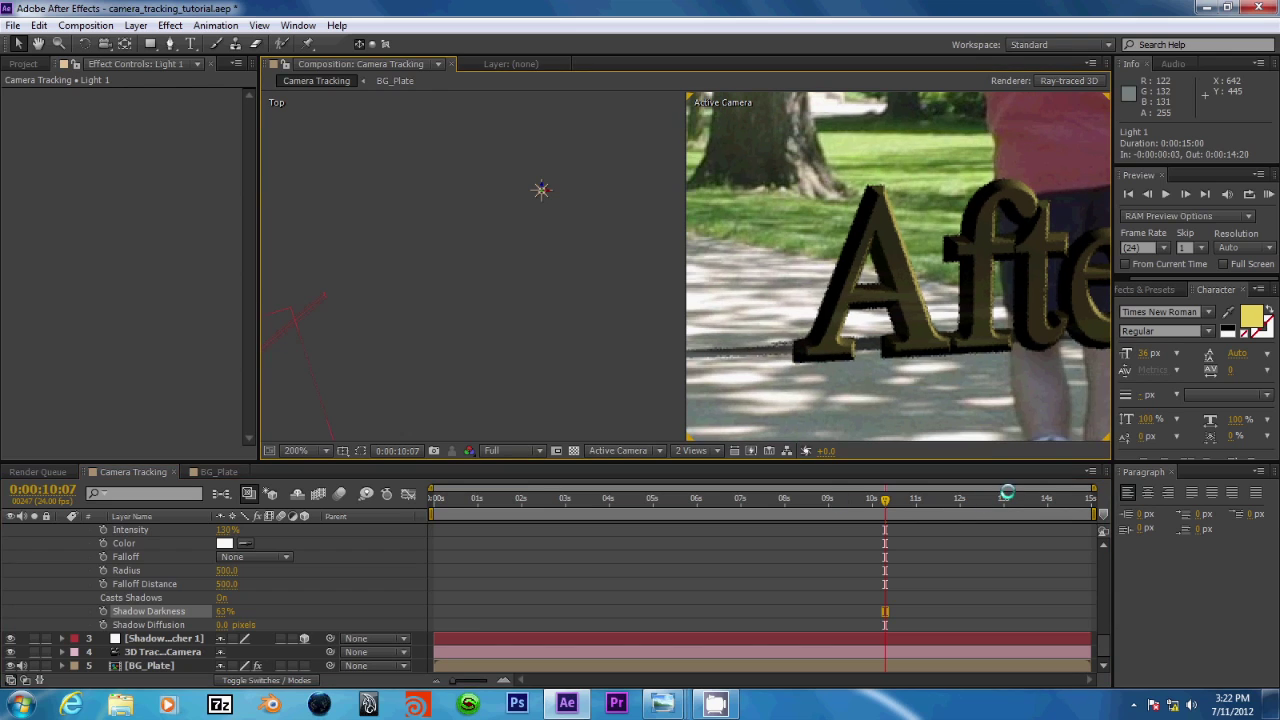
left_click(989, 498)
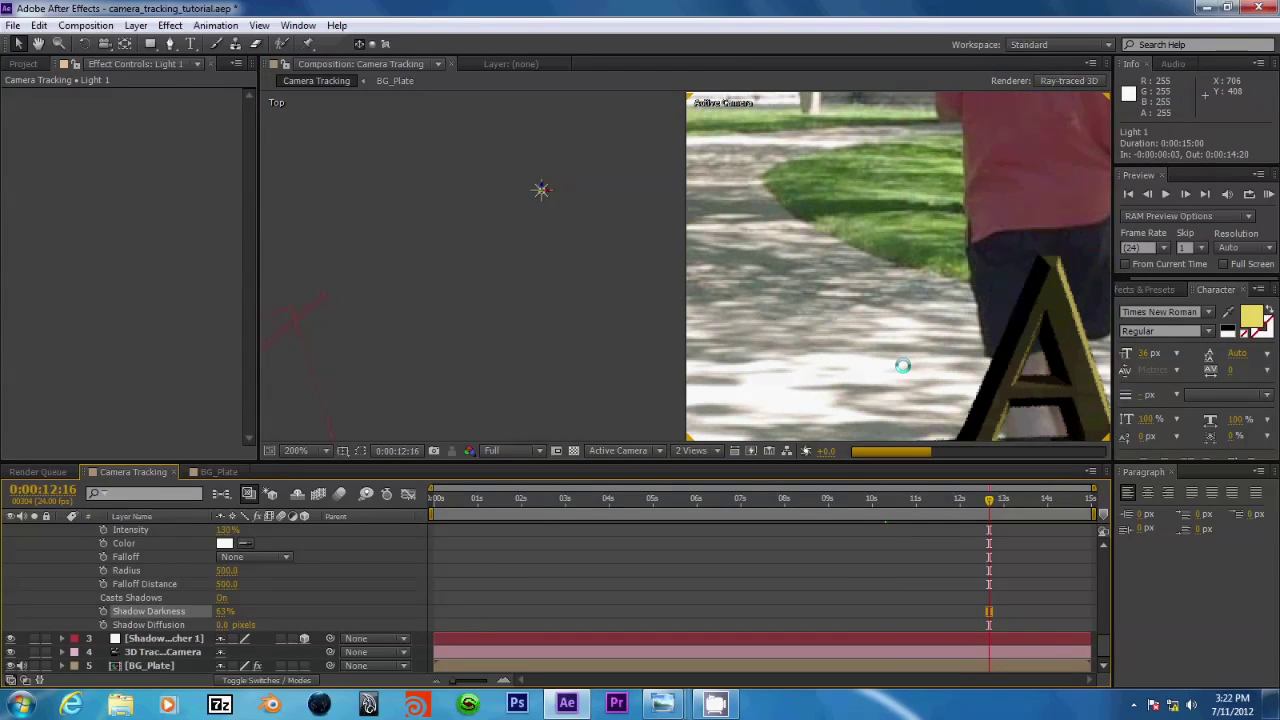
scroll(903, 366, "down", 2)
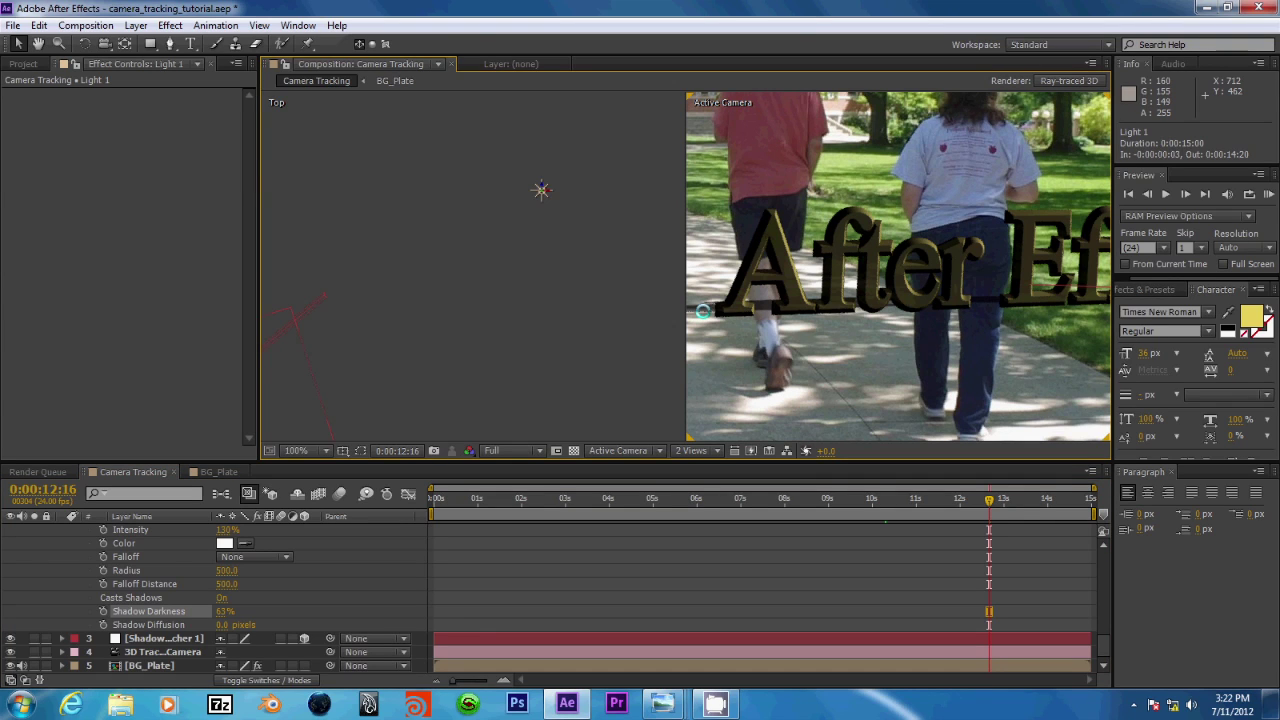
scroll(704, 310, "up", 2)
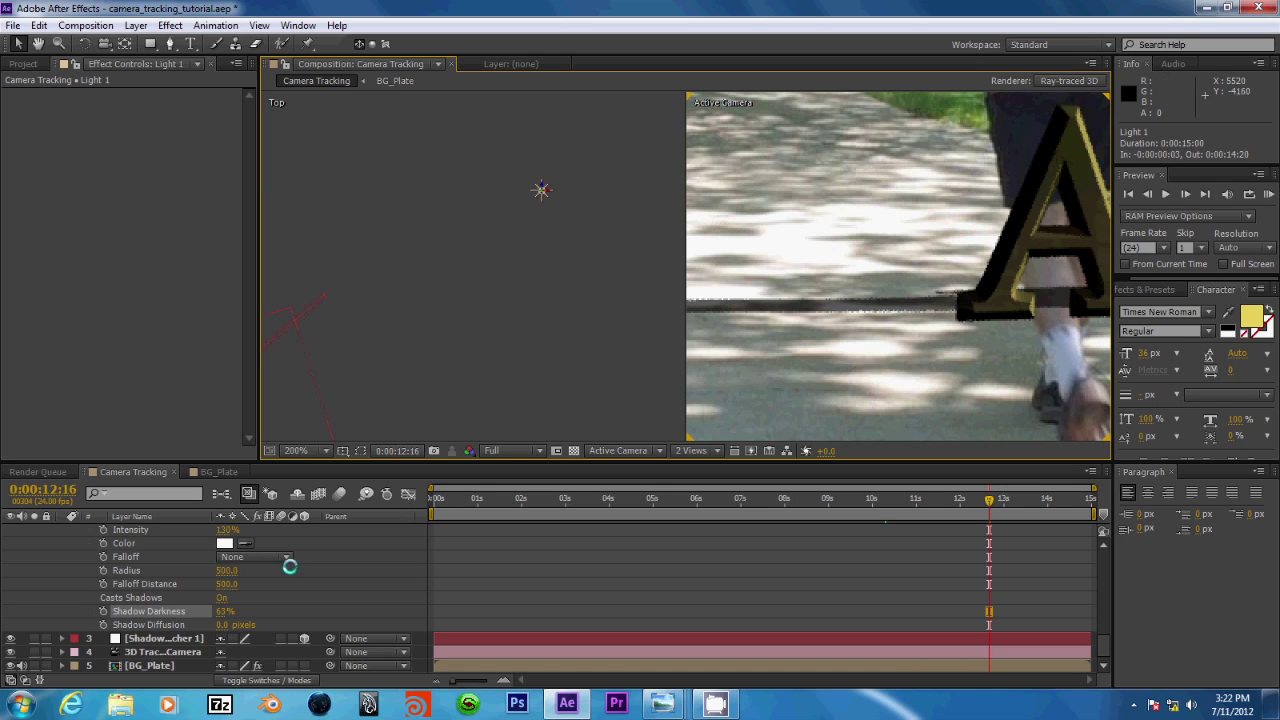
Set Light 1's Shadow Darkness to 57%.
left_click(228, 611)
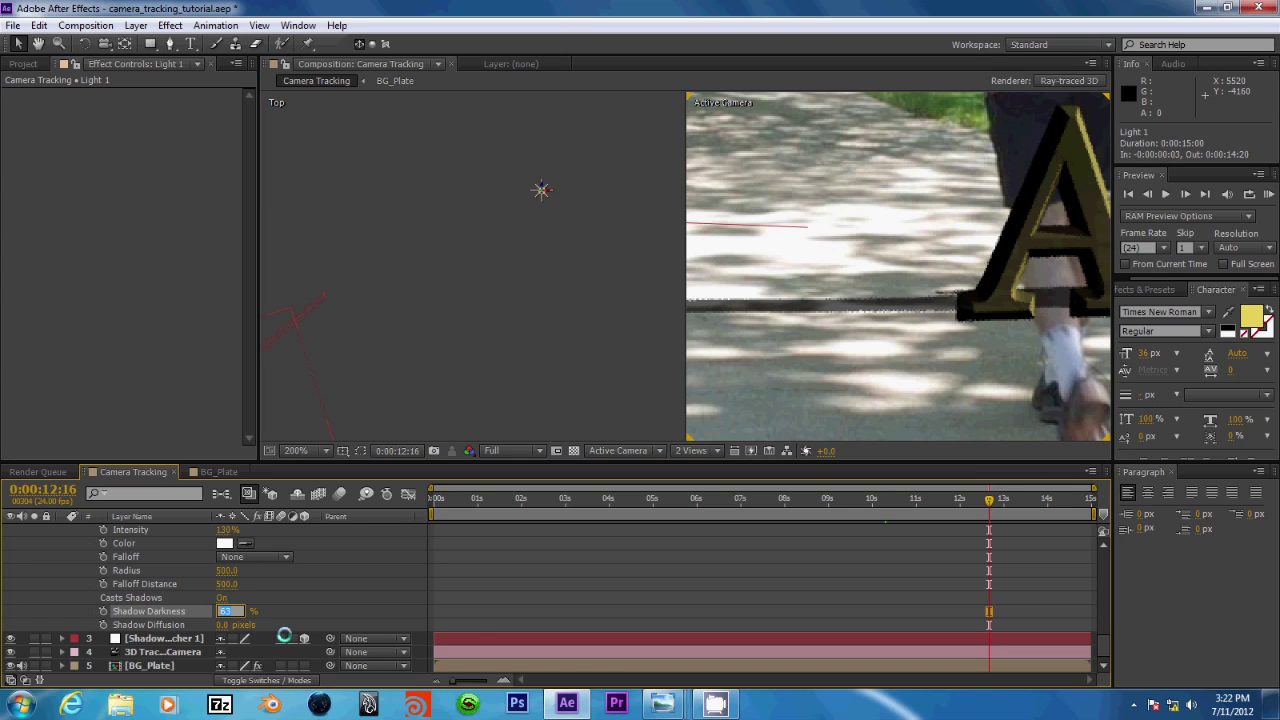
type("57")
key("Return")
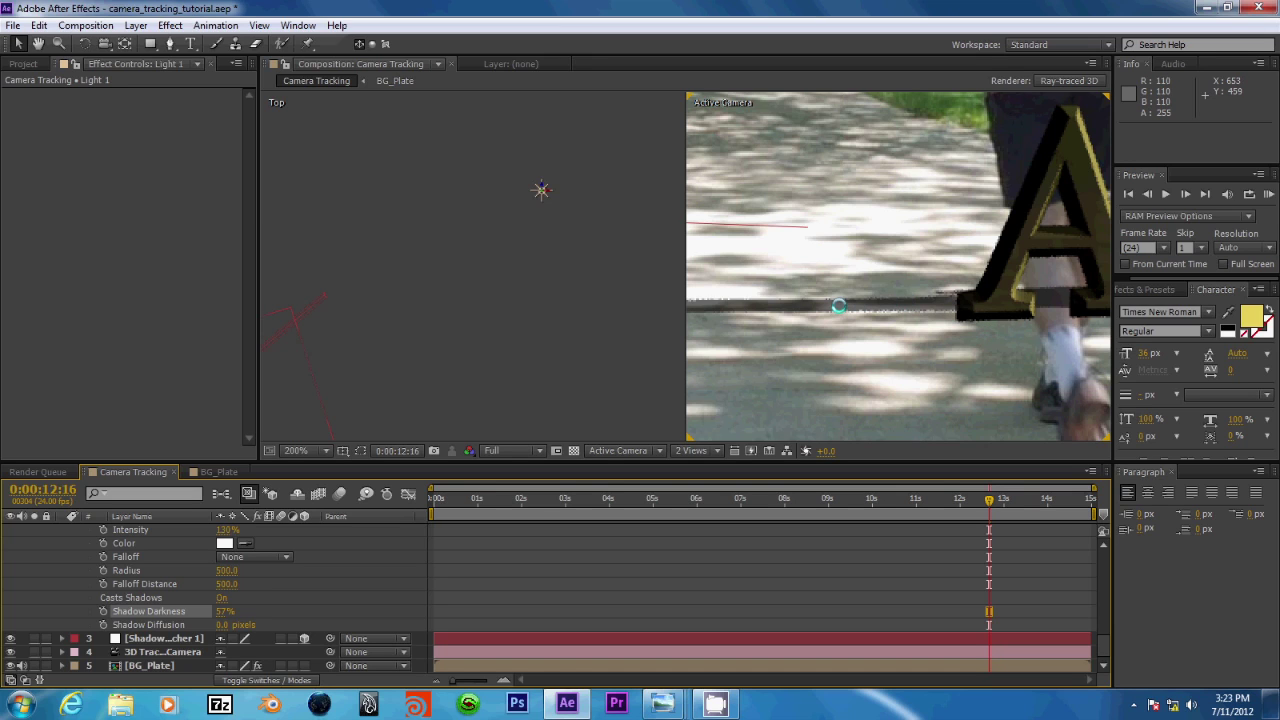
Give Light 1 a Shadow Diffusion of 3 pixels.
scroll(913, 282, "down", 2)
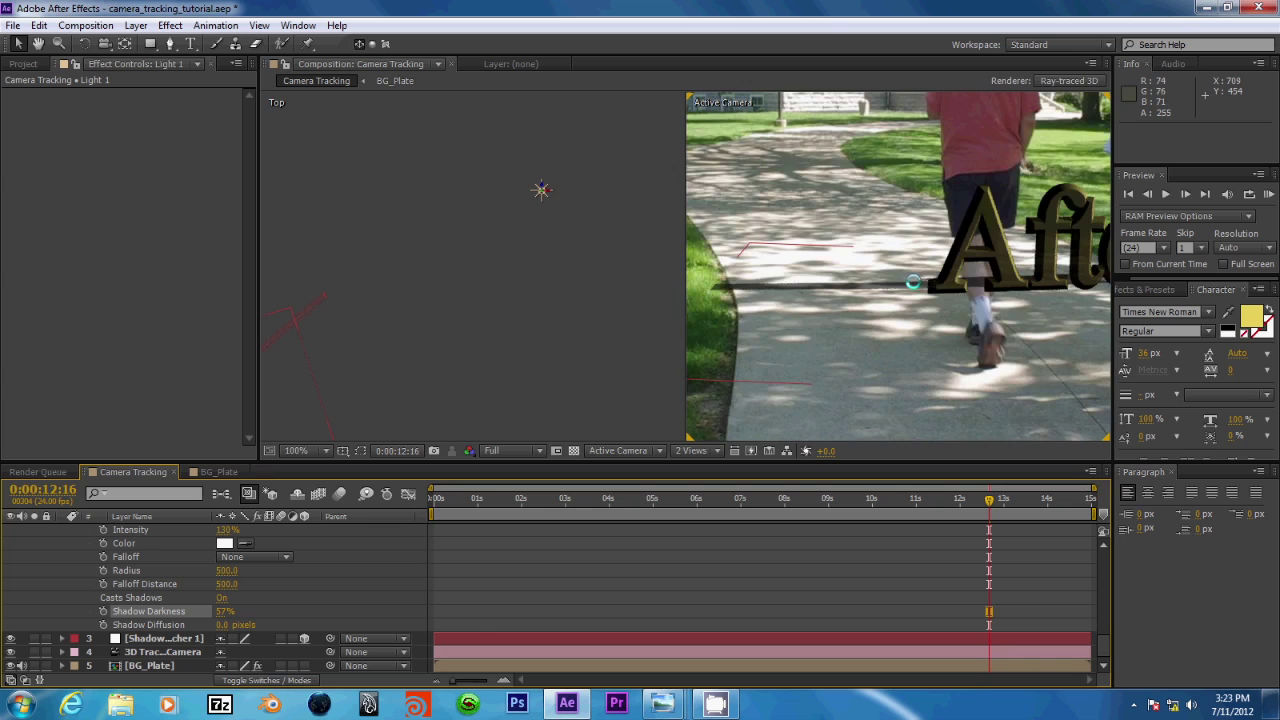
scroll(913, 282, "down", 2)
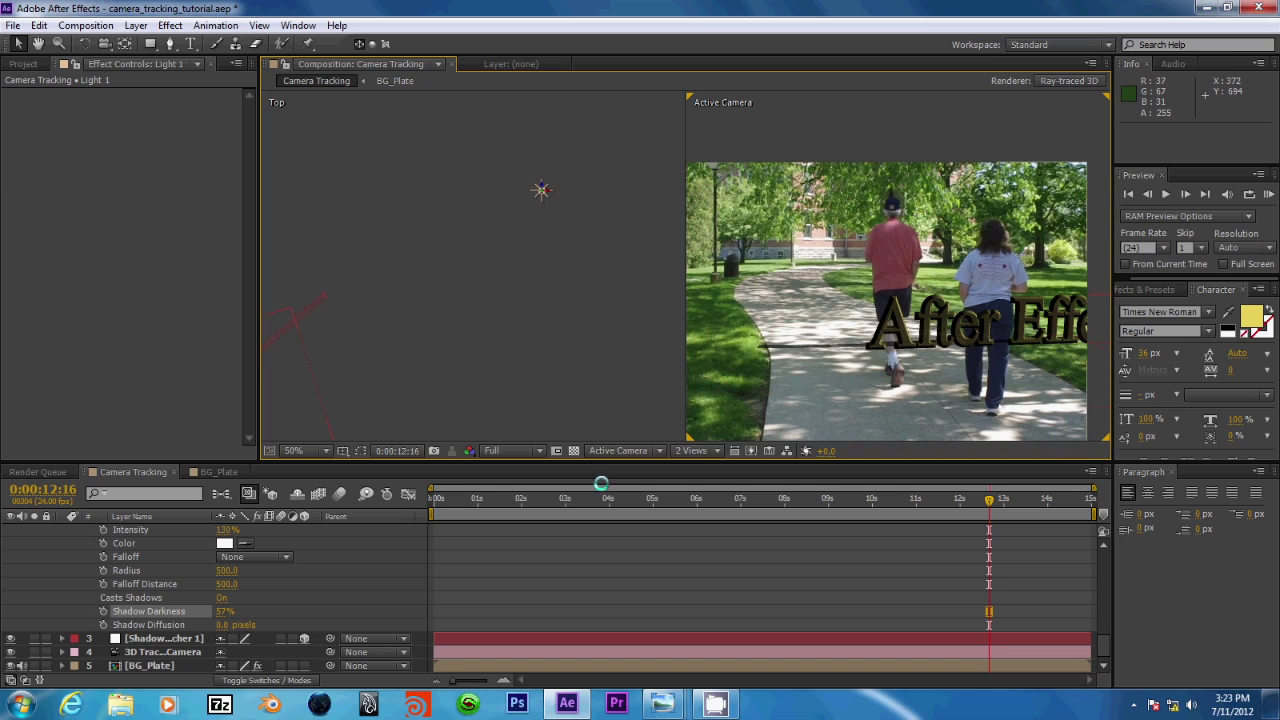
left_click(155, 624)
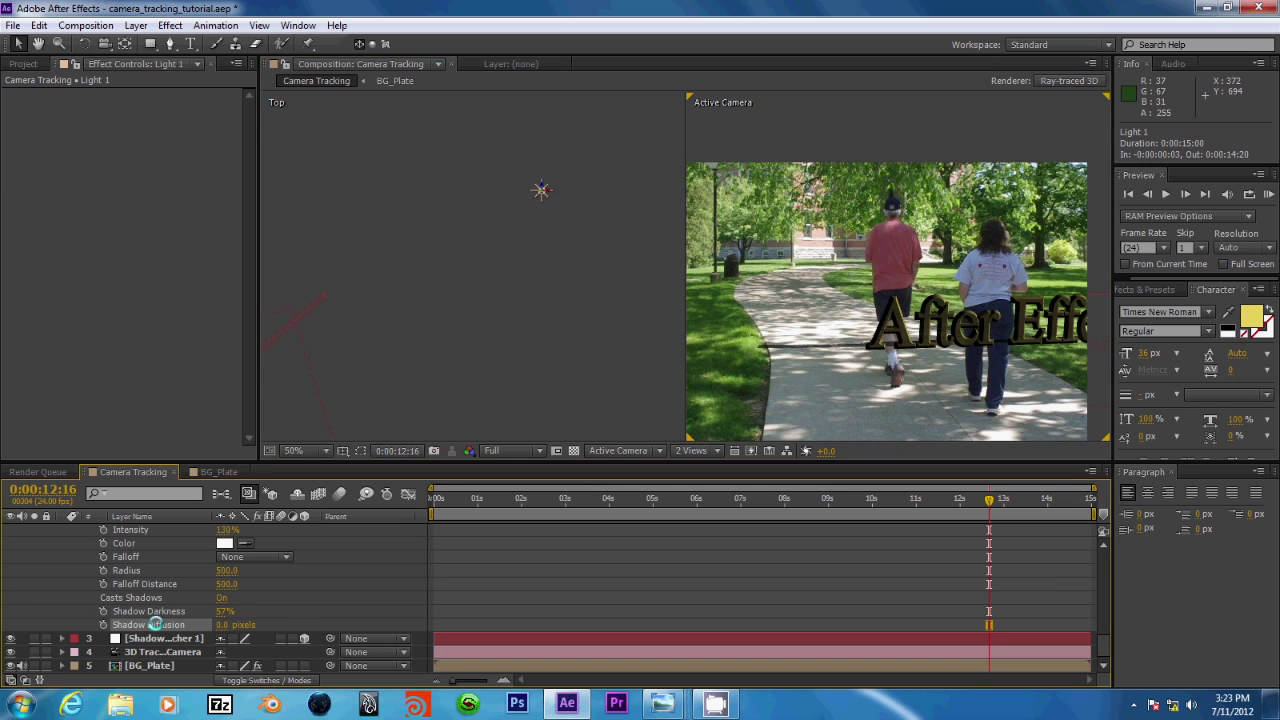
left_click(222, 624)
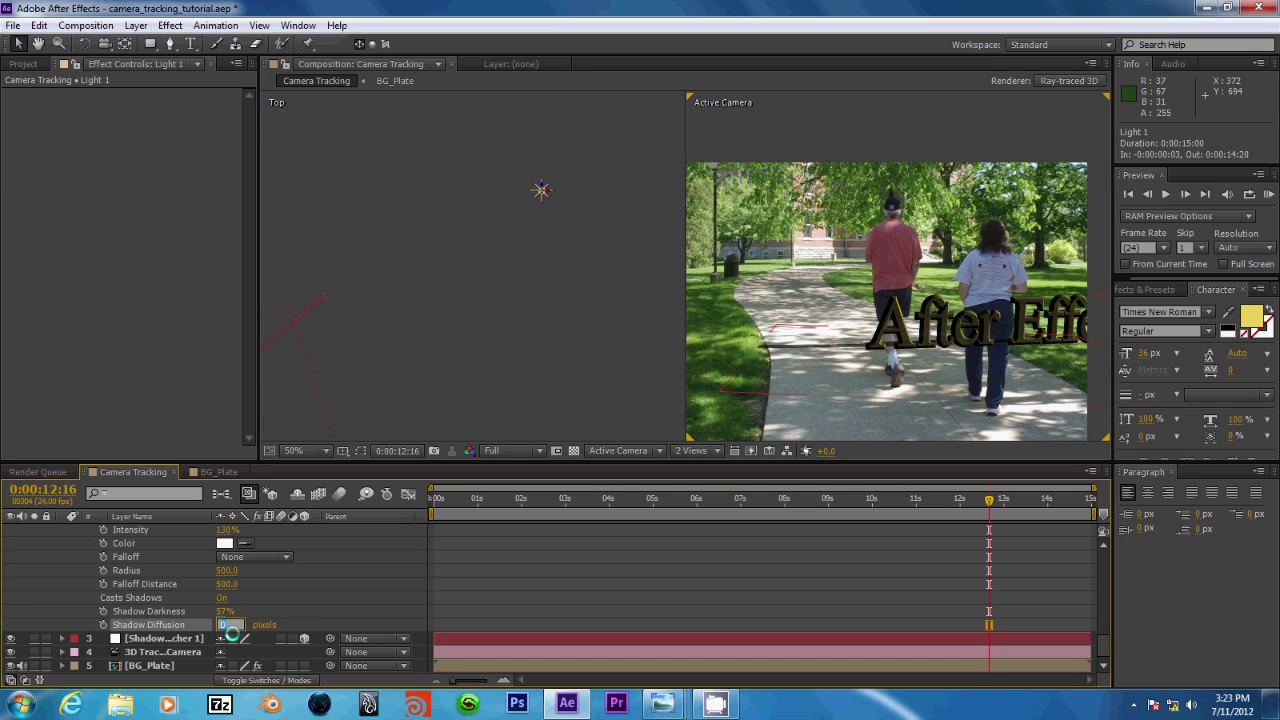
type("3")
key("Return")
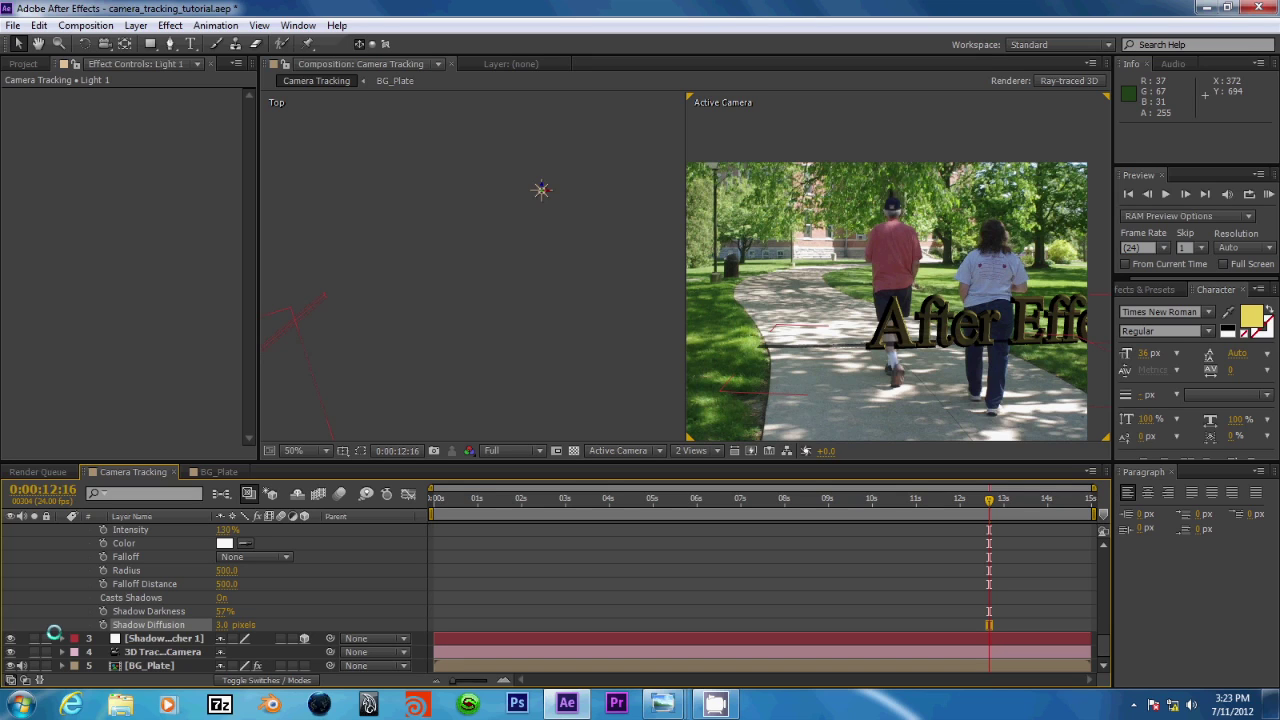
Twirl open Shadow Catcher 1's Material Options and select the layer.
left_click(62, 638)
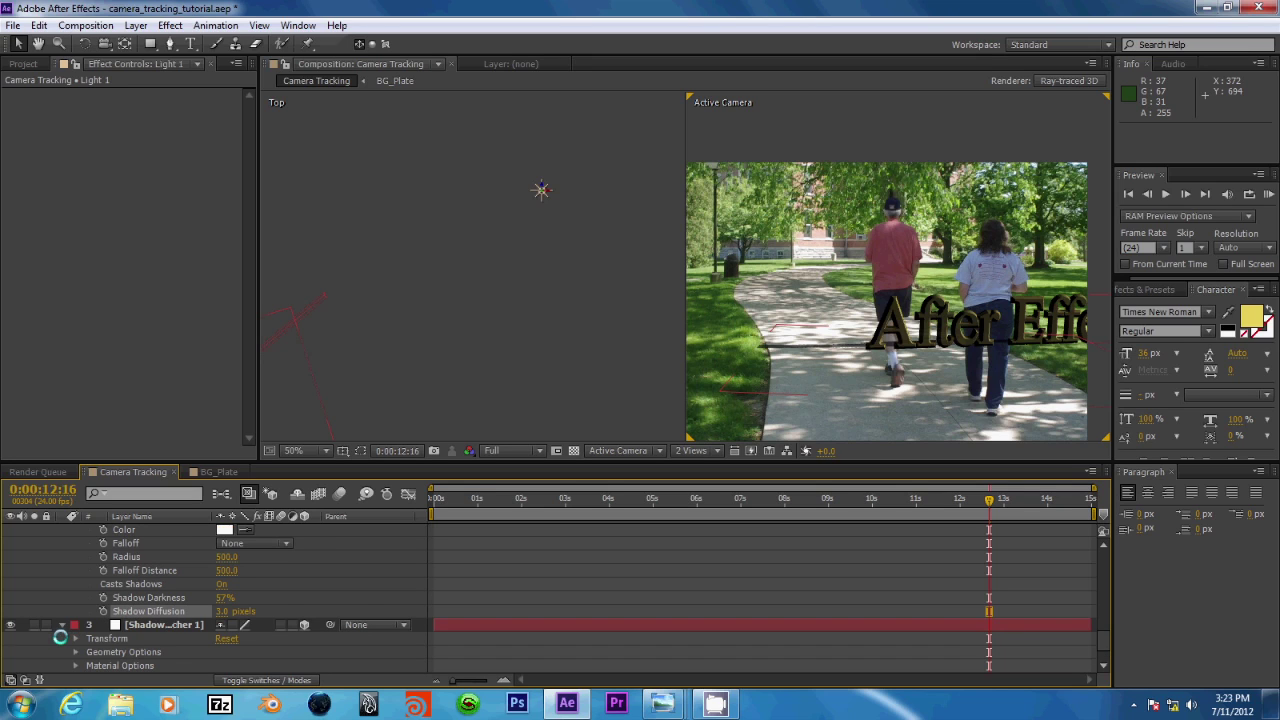
scroll(70, 622, "down", 1)
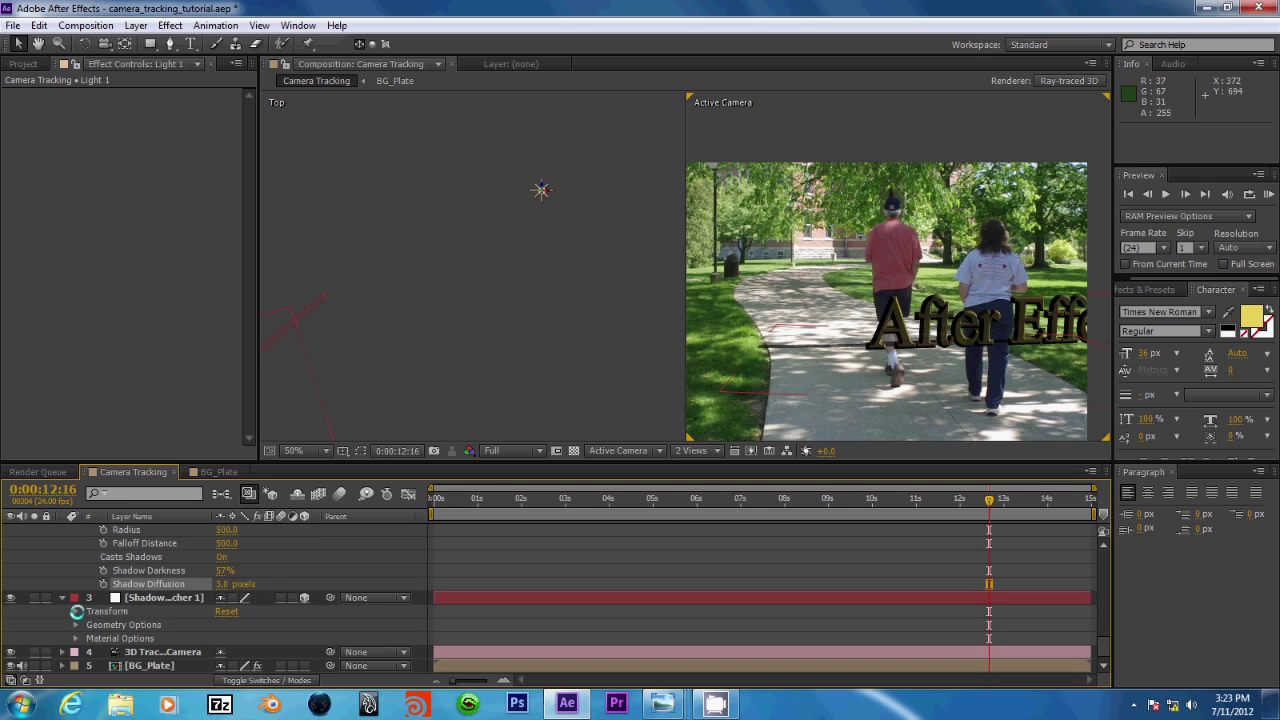
left_click(75, 611)
scroll(75, 611, "down", 1)
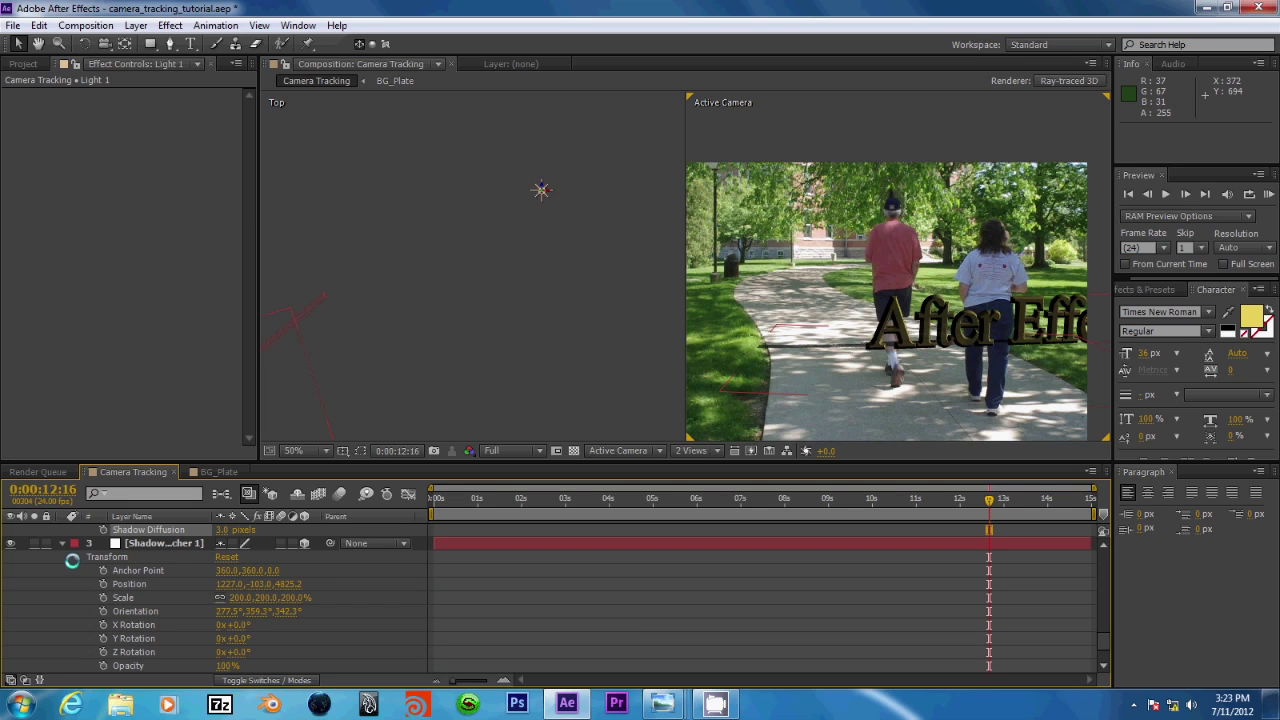
left_click(72, 557)
scroll(72, 560, "up", 1)
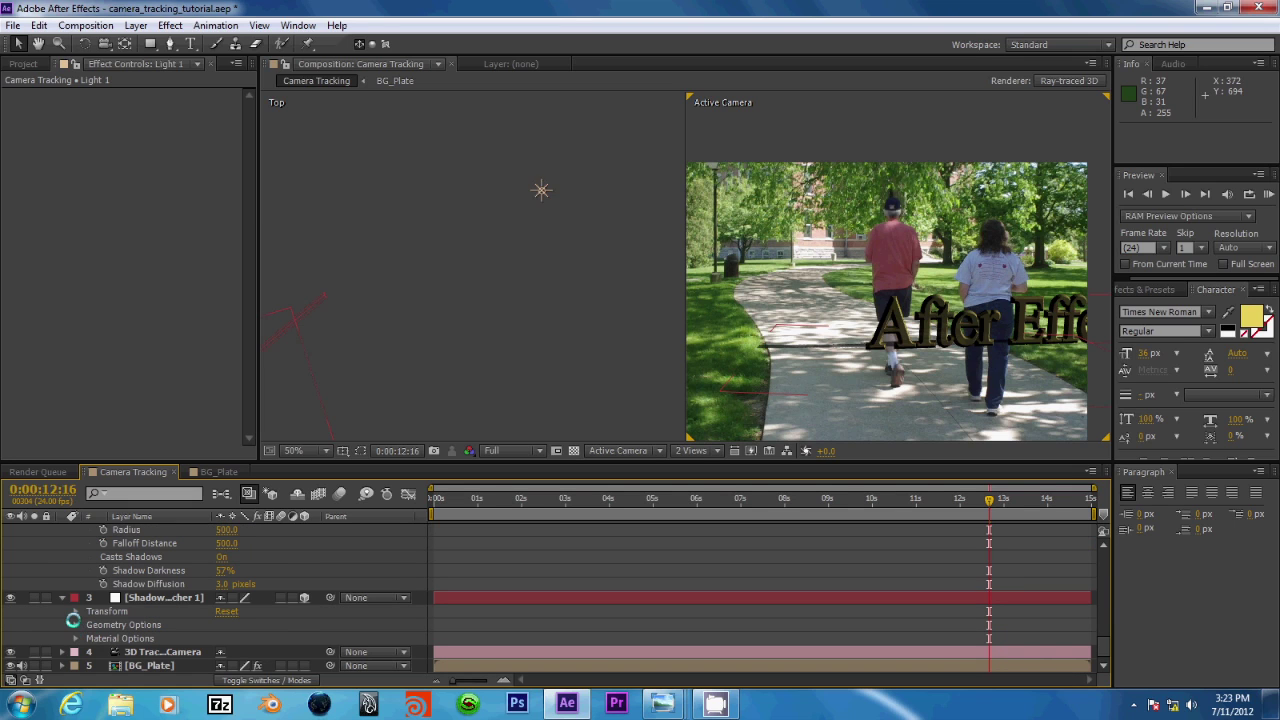
left_click(75, 624)
left_click(74, 624)
left_click(76, 638)
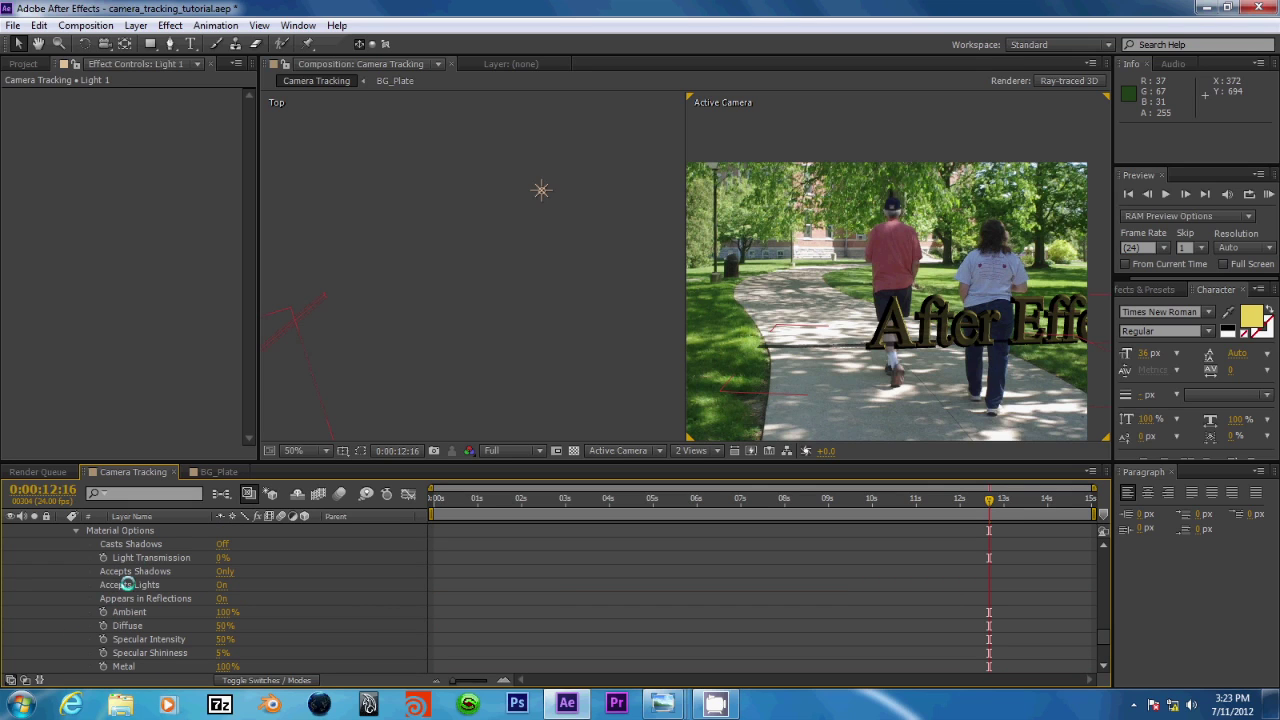
left_click(130, 532)
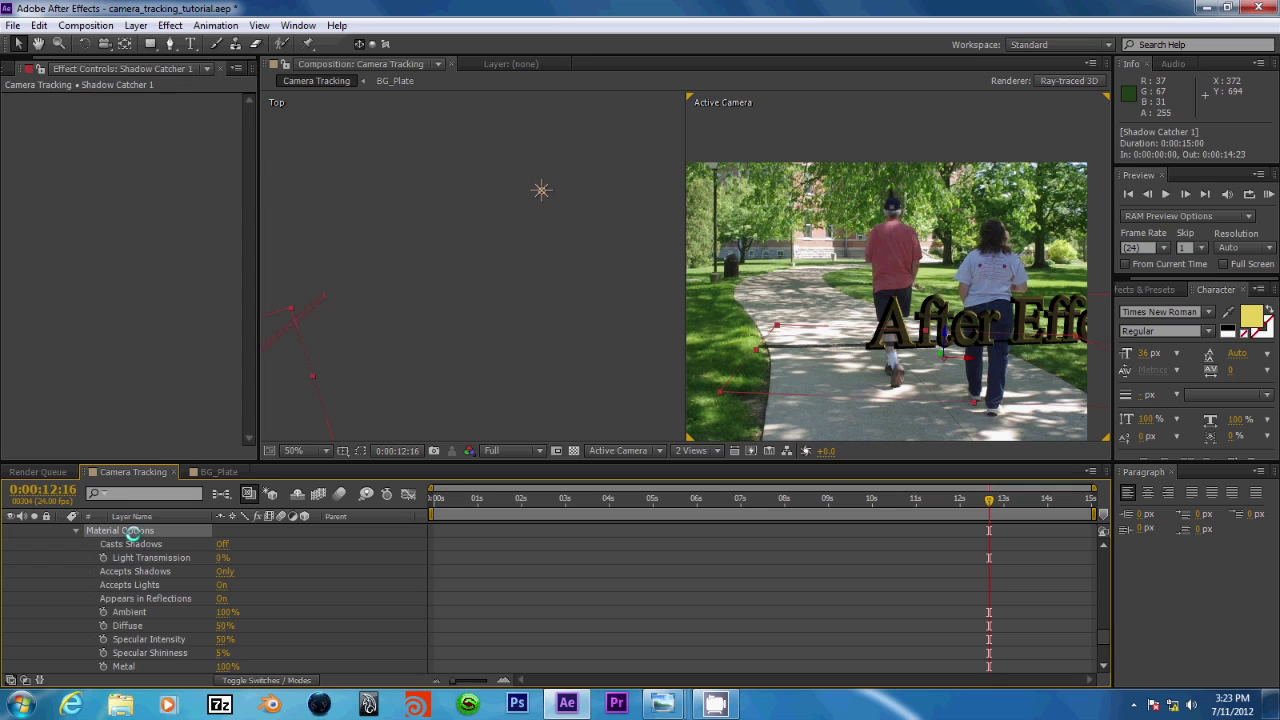
Set the shadow catcher's Specular Intensity to 0% and Metal to 0%.
scroll(150, 590, "down", 1)
scroll(152, 590, "down", 1)
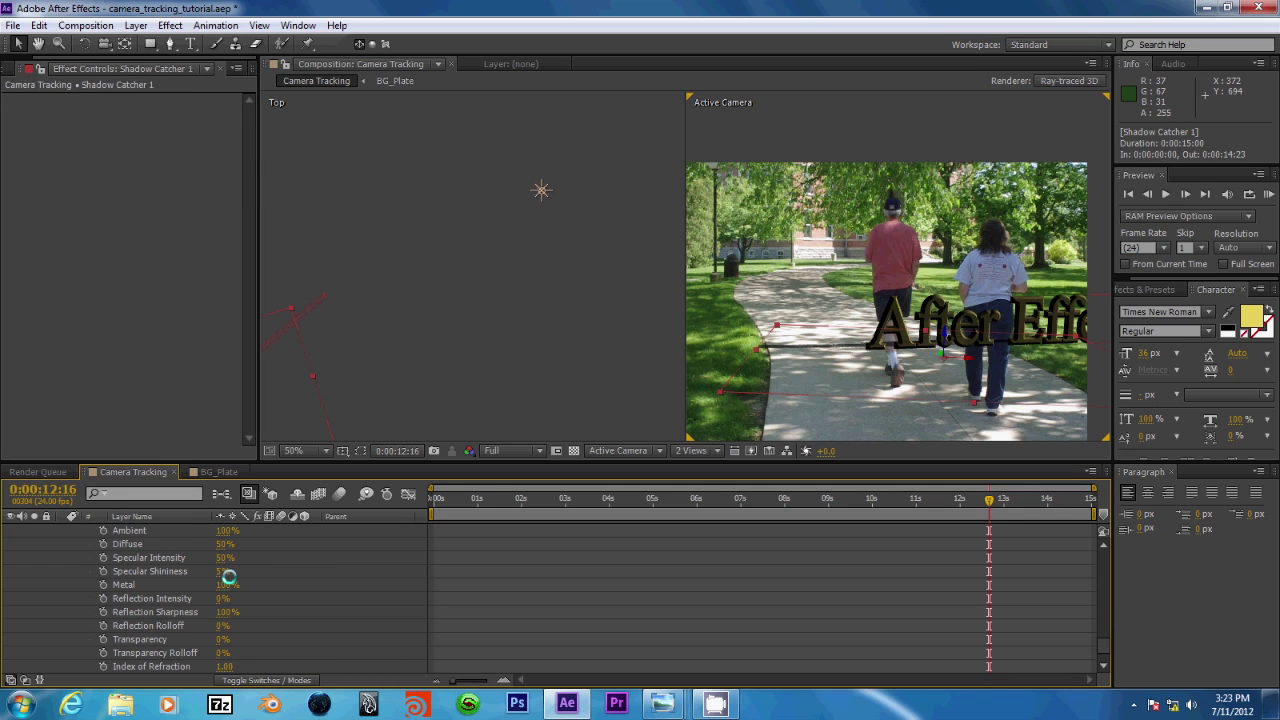
scroll(117, 578, "up", 2)
scroll(117, 580, "up", 1)
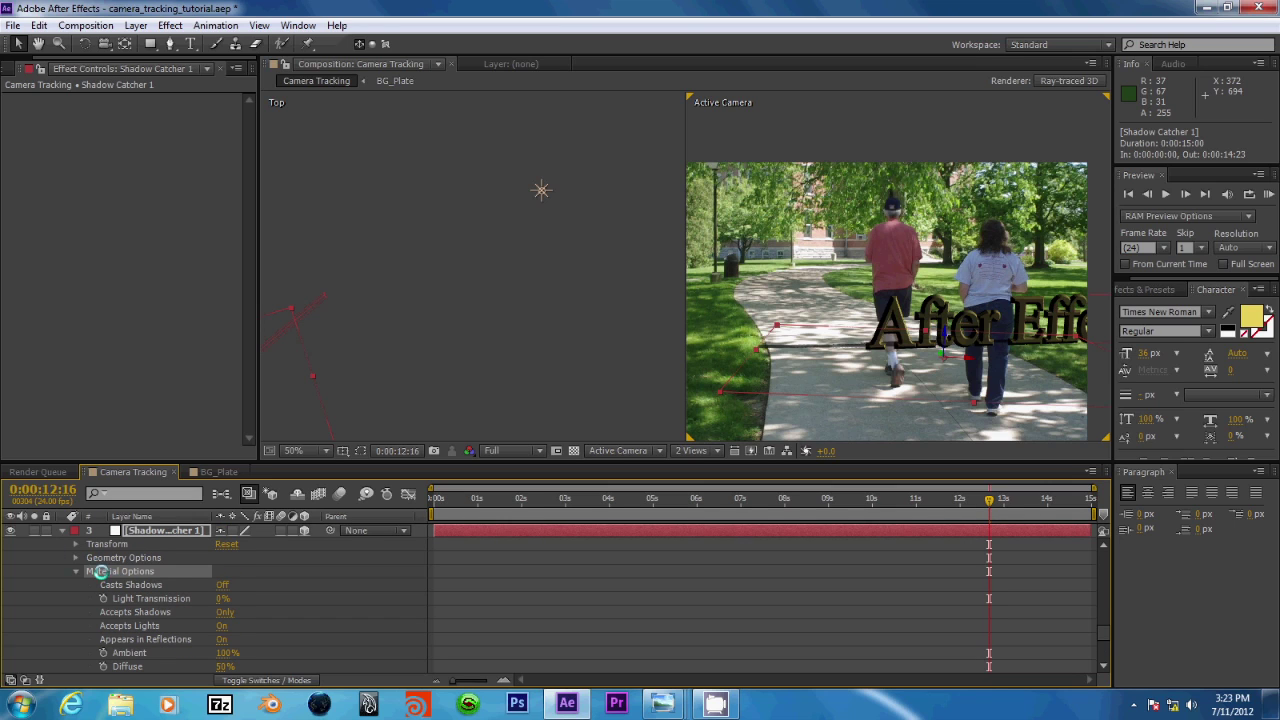
scroll(100, 572, "down", 1)
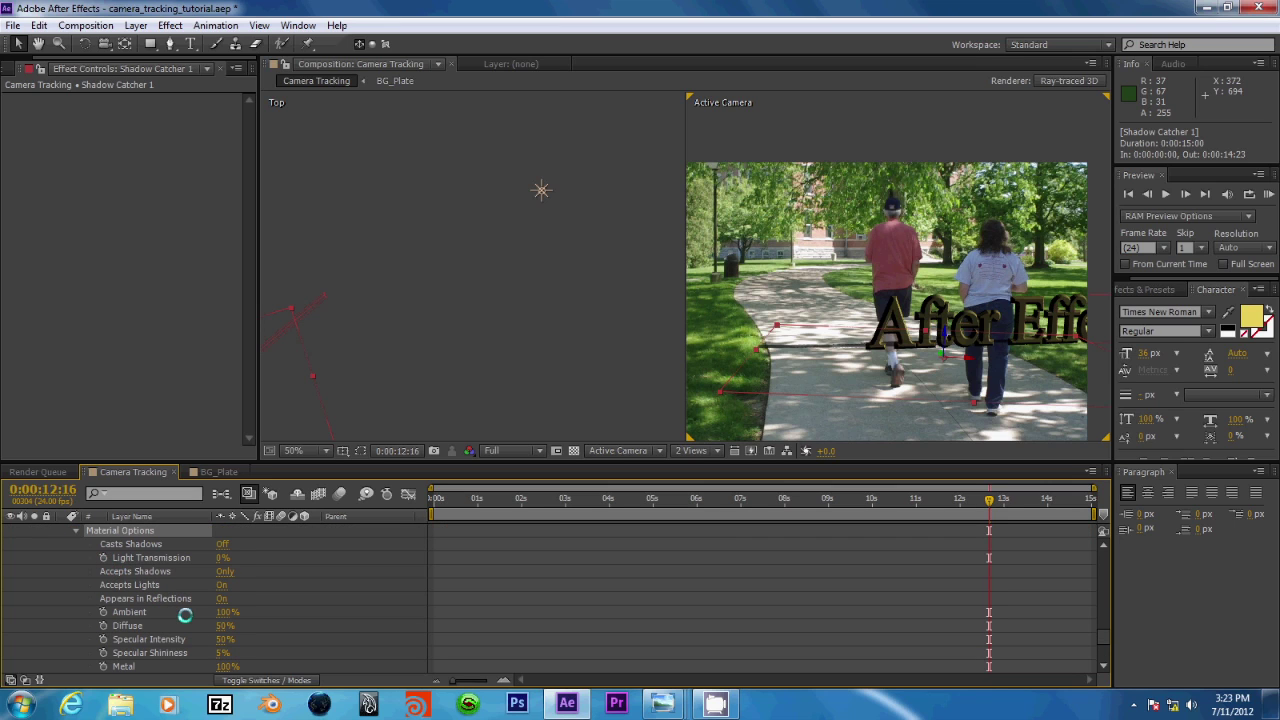
scroll(191, 617, "down", 1)
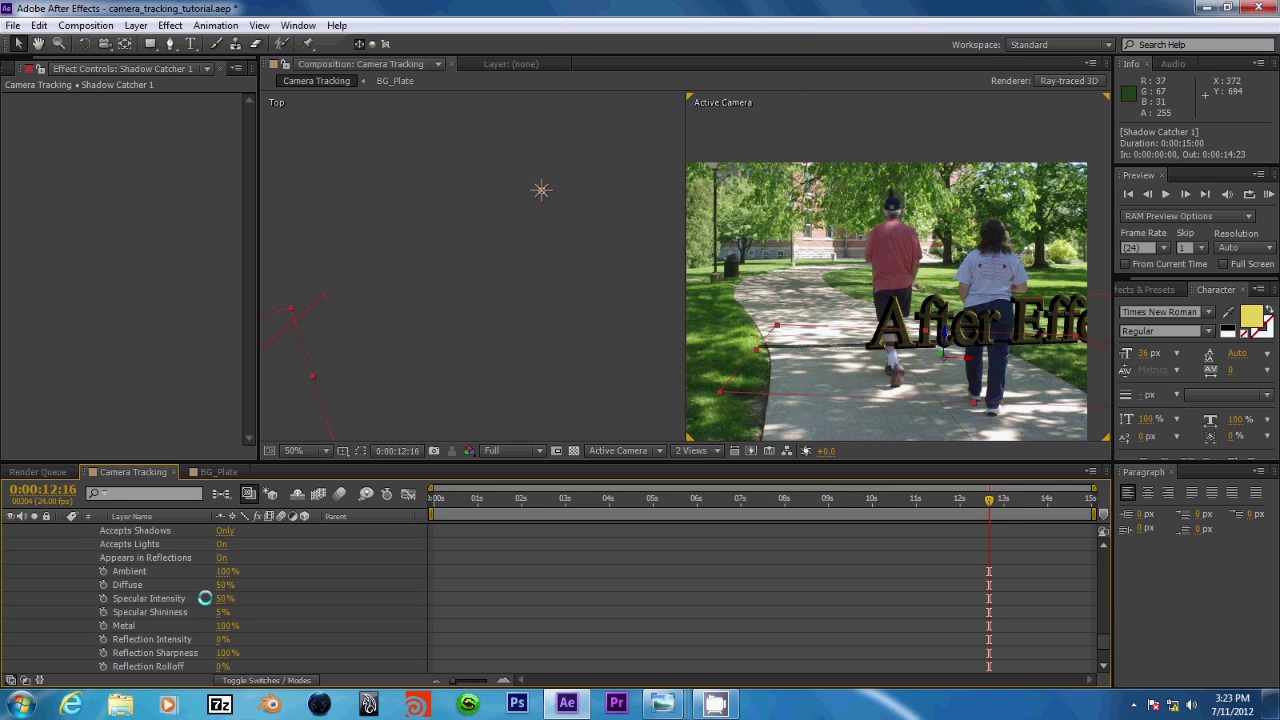
left_click(223, 599)
type("0")
key("Return")
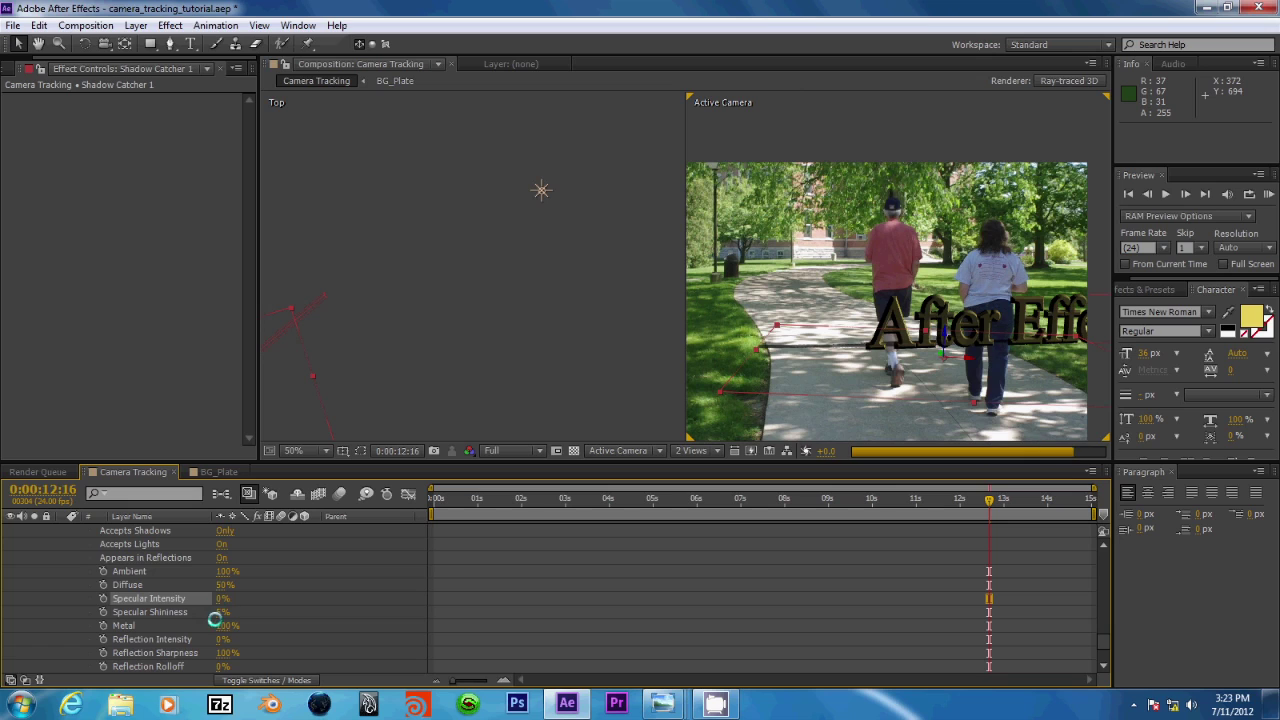
left_click(225, 625)
type("0")
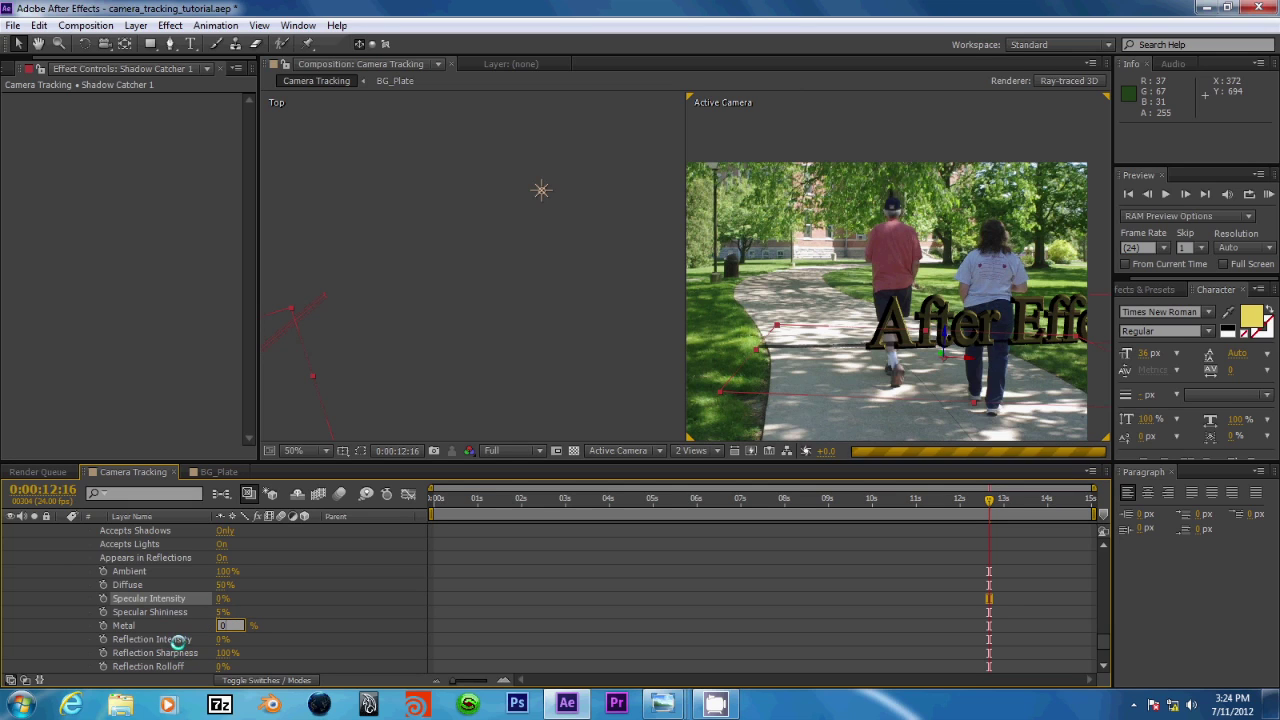
left_click(178, 640)
scroll(110, 630, "down", 3)
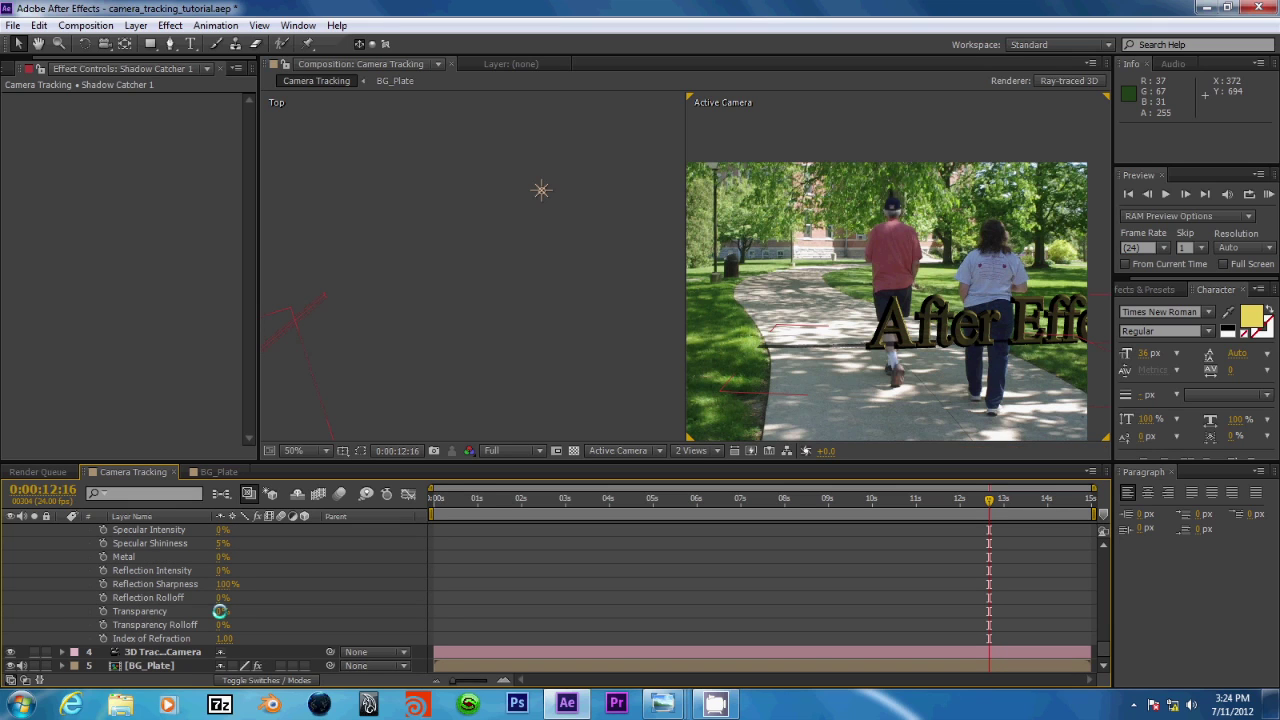
scroll(912, 326, "down", 1)
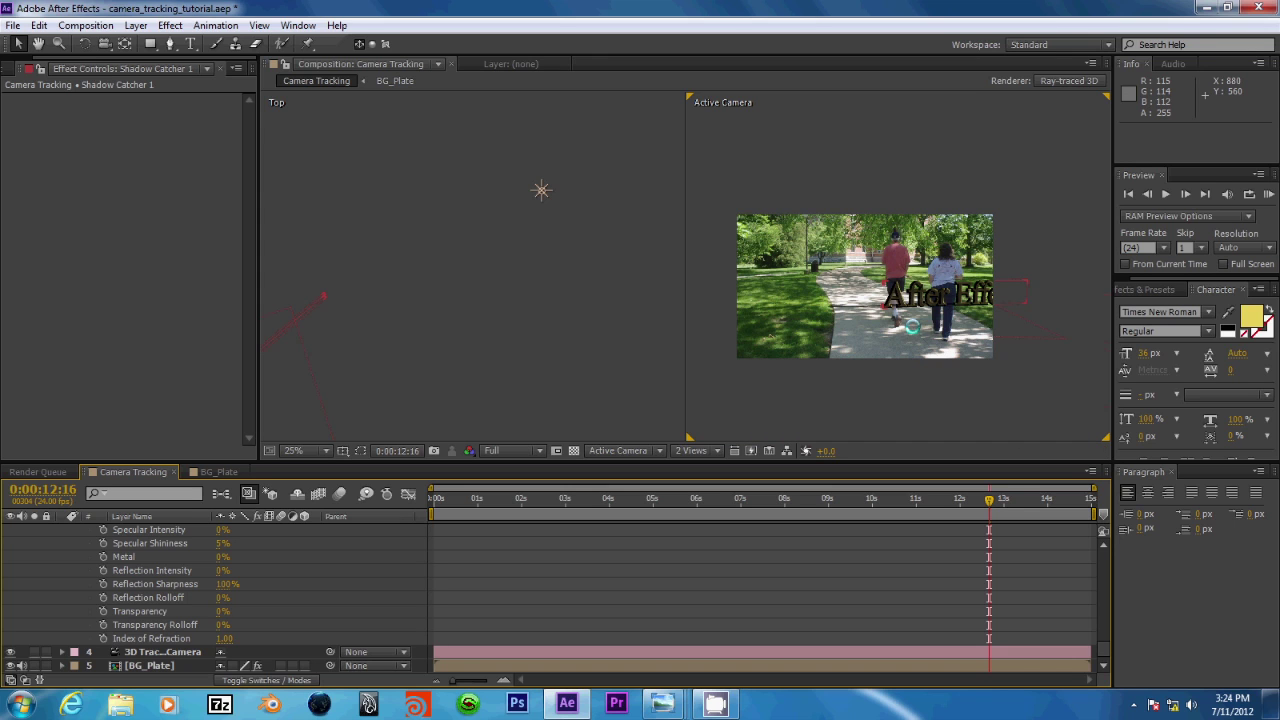
scroll(912, 326, "up", 1)
left_click_drag(912, 326, 831, 333)
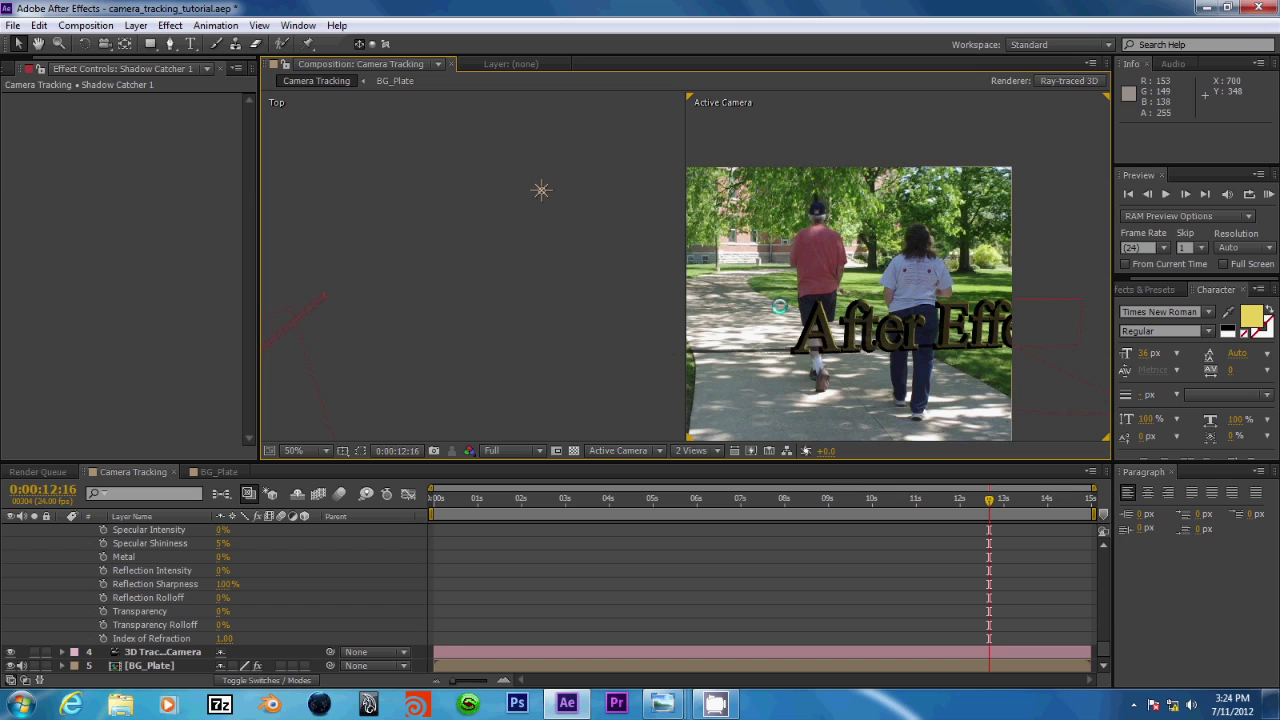
key("comma")
key("period")
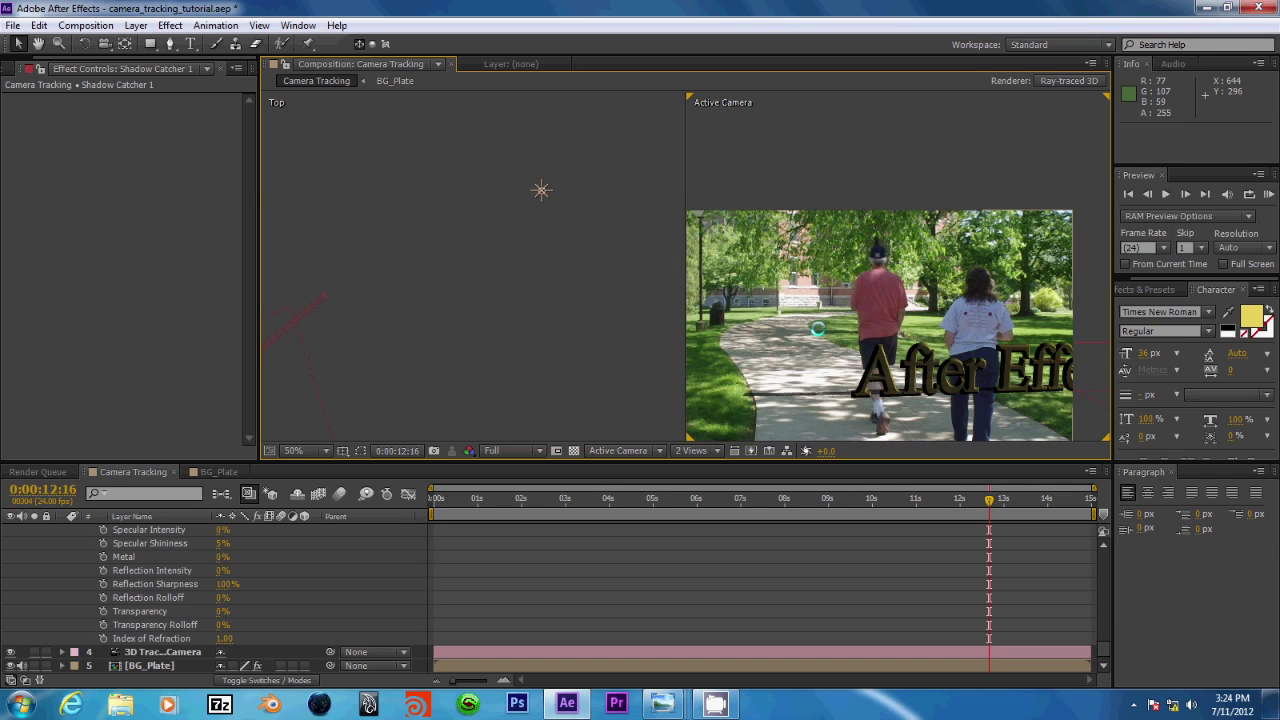